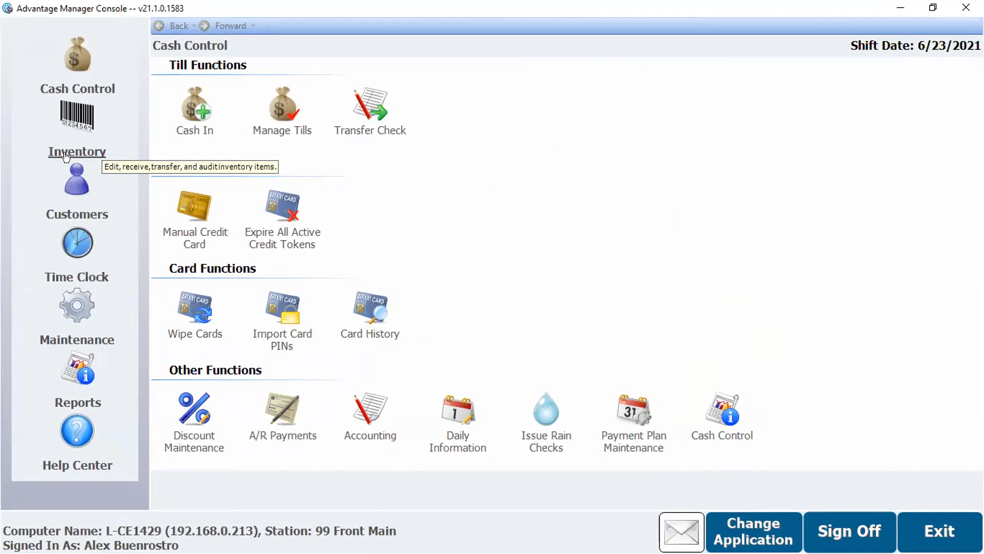
Open inventory item maintenance and look through the list of existing items
left_click(76, 154)
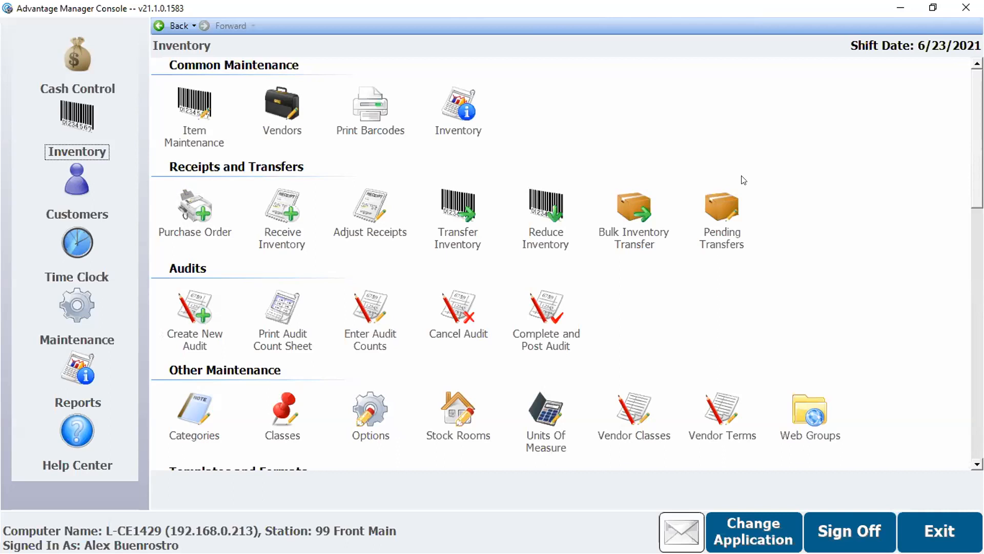
left_click(187, 134)
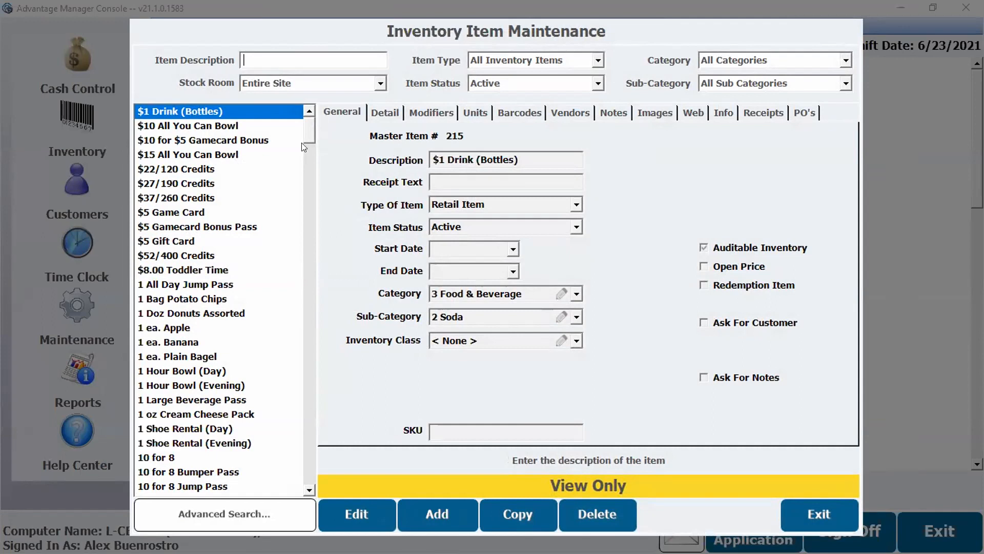
mouse_move(311, 142)
left_mouse_down()
mouse_move(313, 223)
mouse_move(305, 140)
left_mouse_up()
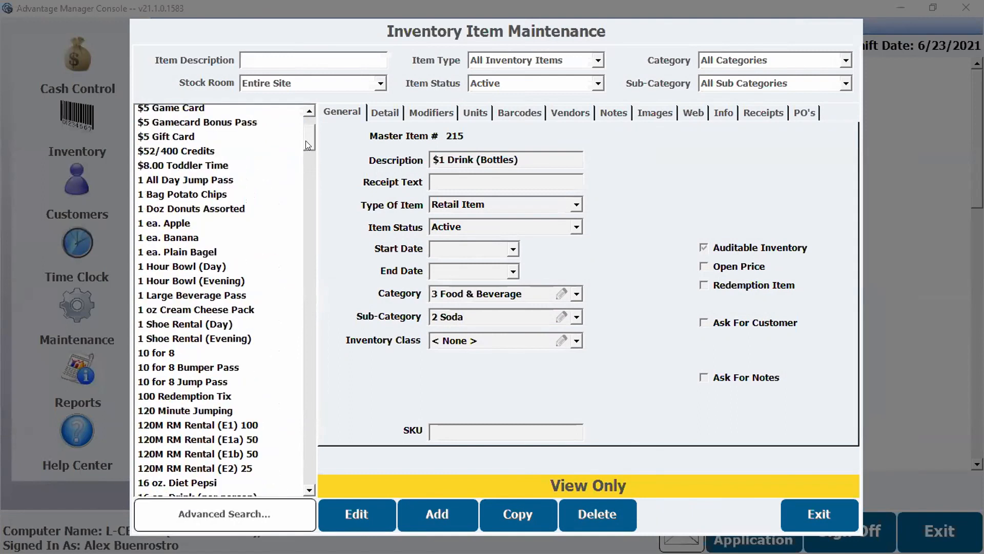
scroll(260, 224, "down", 2)
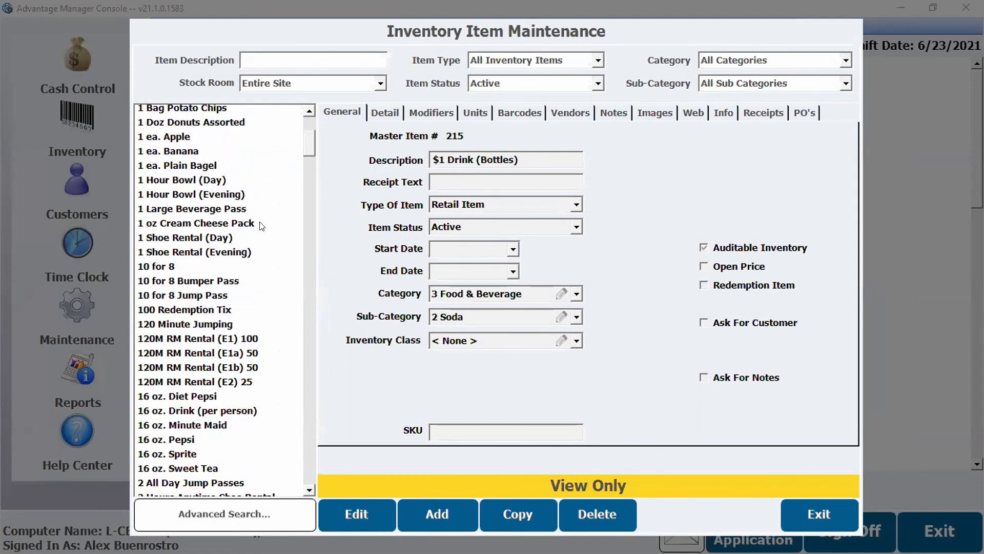
scroll(262, 226, "down", 7)
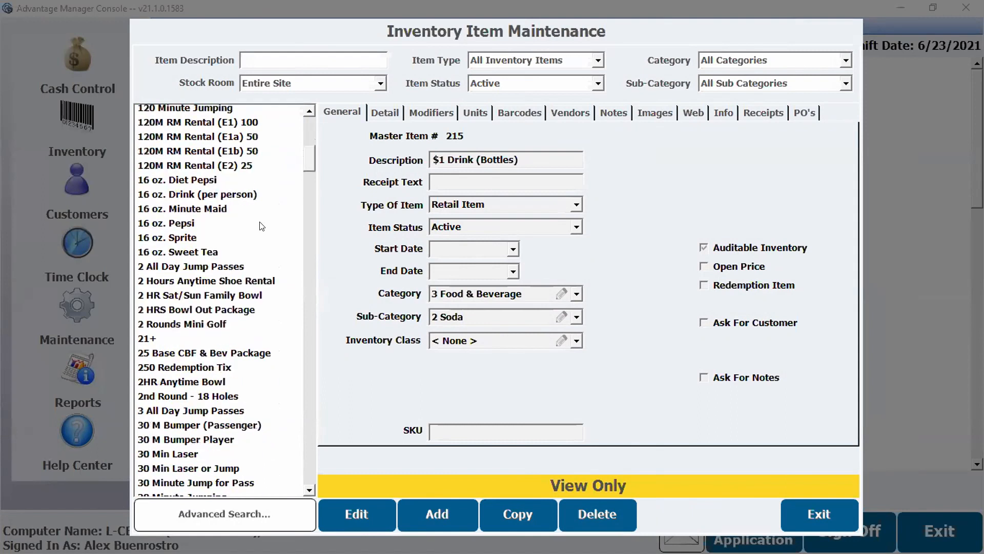
scroll(262, 226, "down", 2)
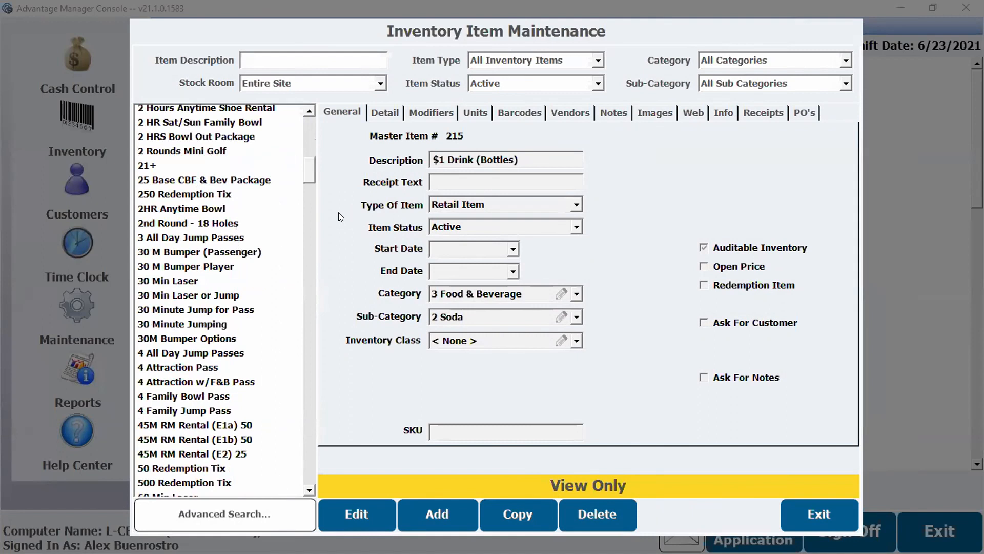
scroll(295, 216, "up", 13)
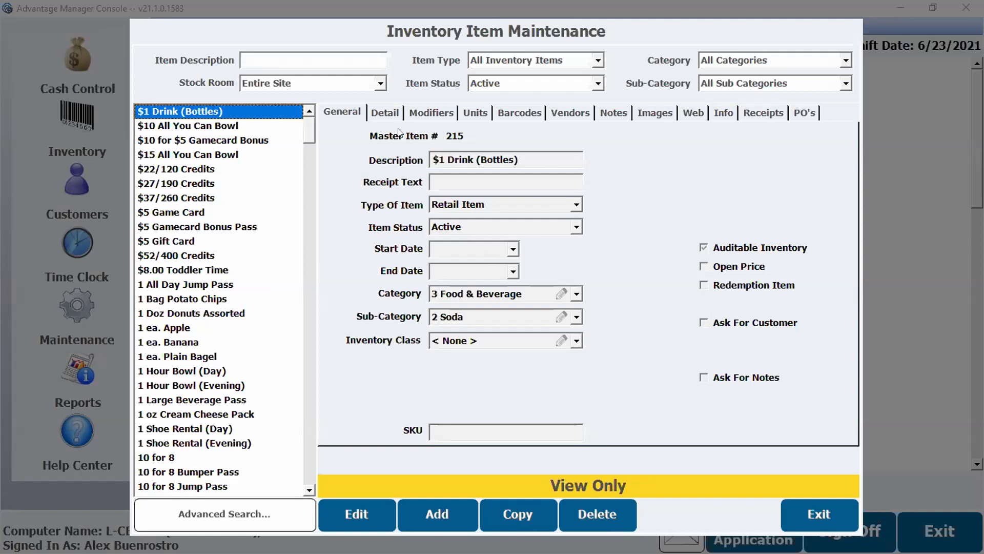
Examine the item list filters for description, item type, category, sub-category and status, keeping the status filter at Active
left_click(343, 56)
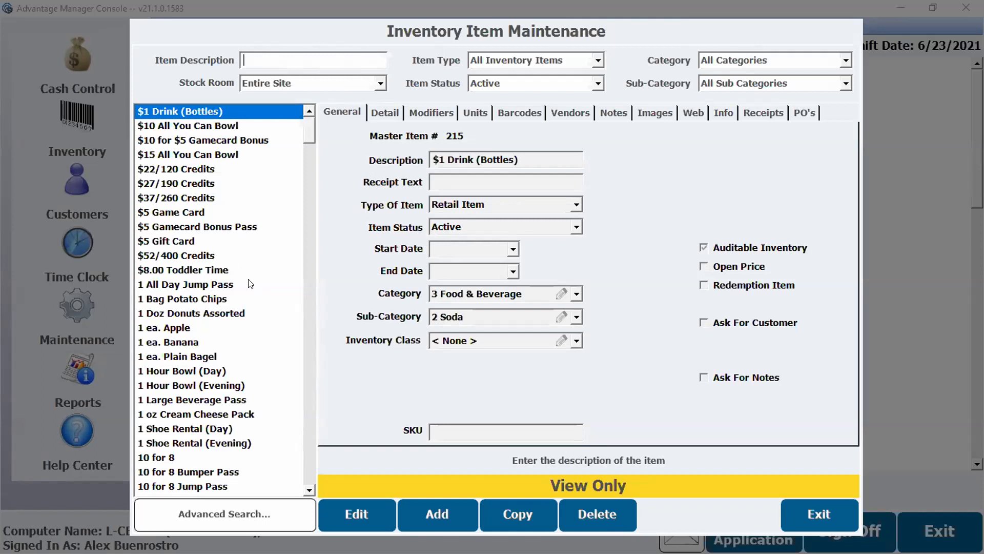
left_click(597, 62)
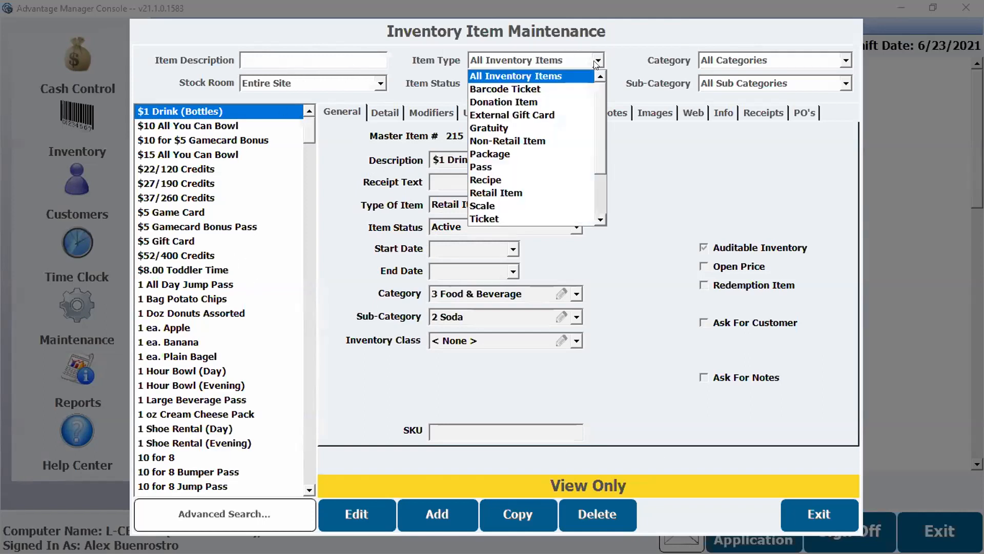
scroll(599, 103, "down", 2)
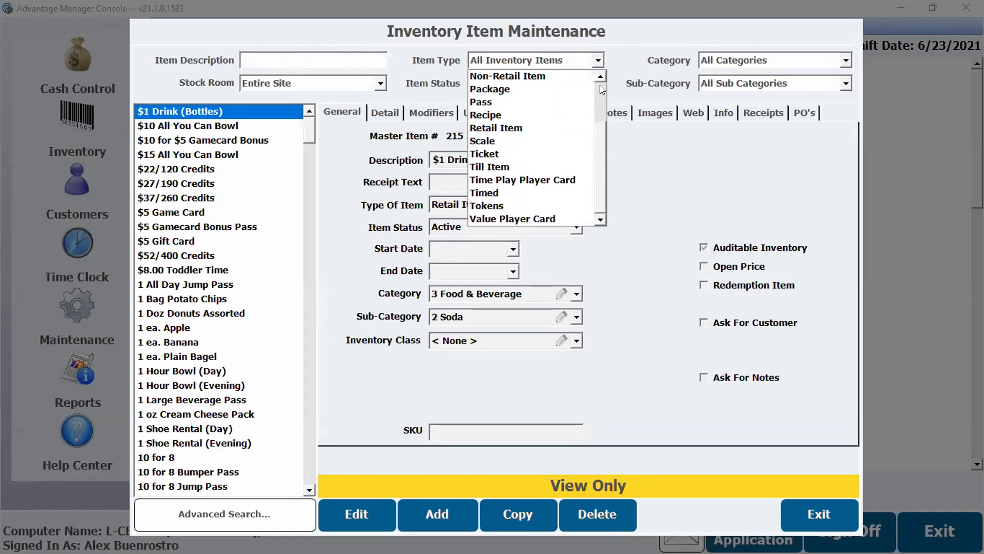
left_click(626, 64)
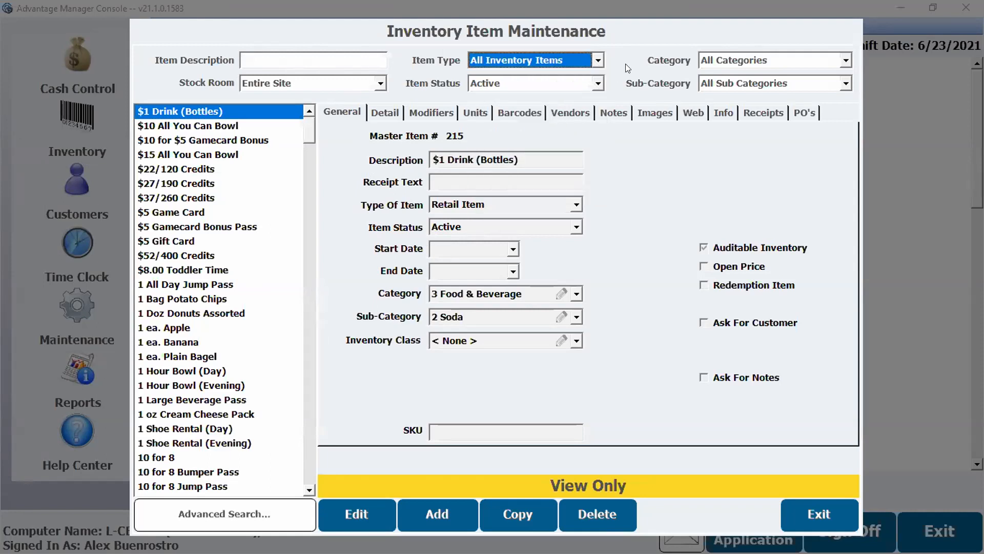
left_click(842, 62)
left_click(842, 61)
left_click(846, 85)
left_click(846, 85)
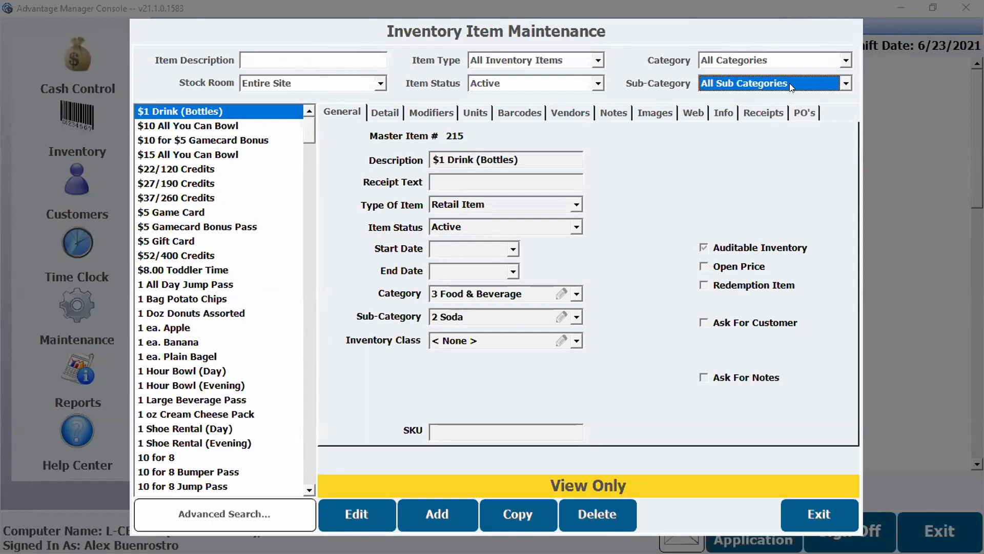
left_click(595, 86)
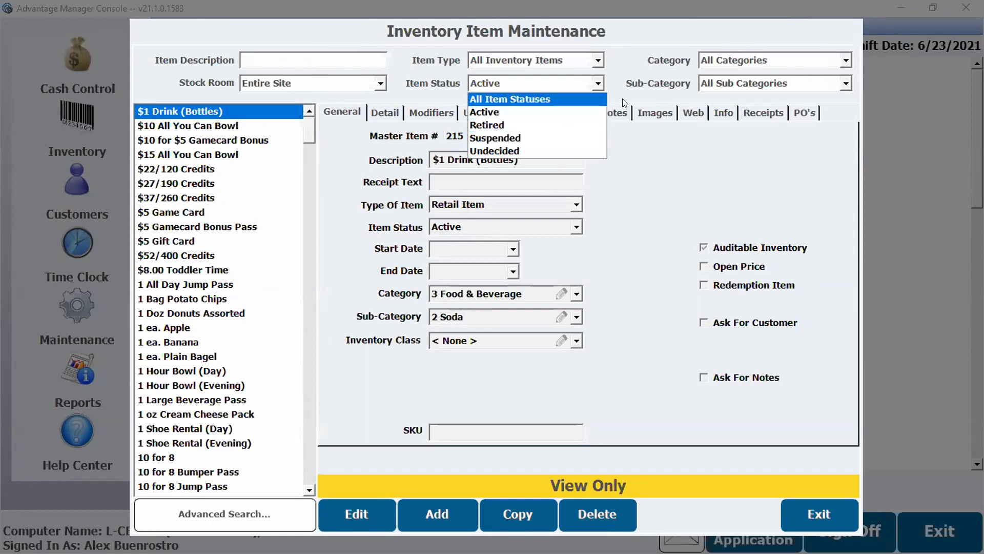
left_click(581, 110)
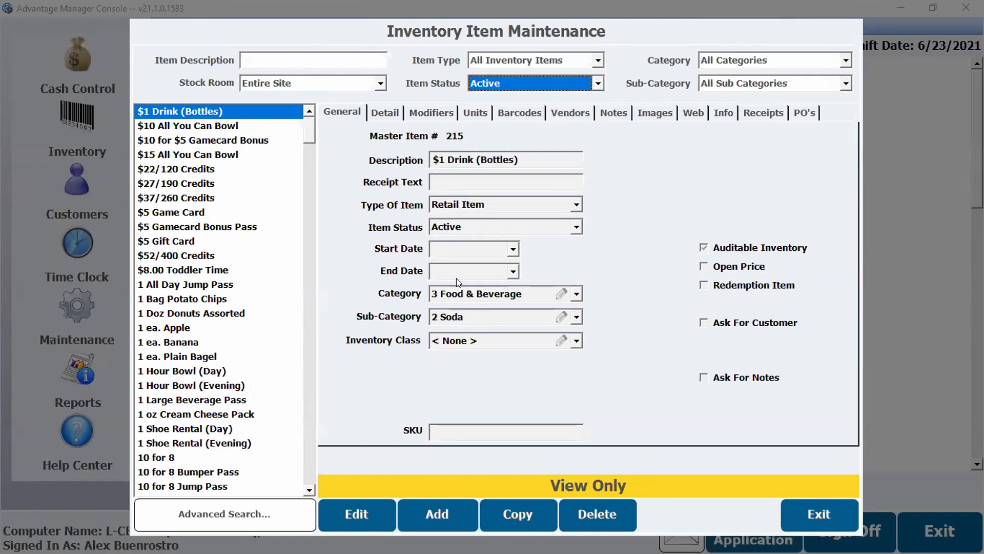
Open the $1 Drink (Bottles) item for editing, examine its item status choices and save it as Active
left_click(351, 514)
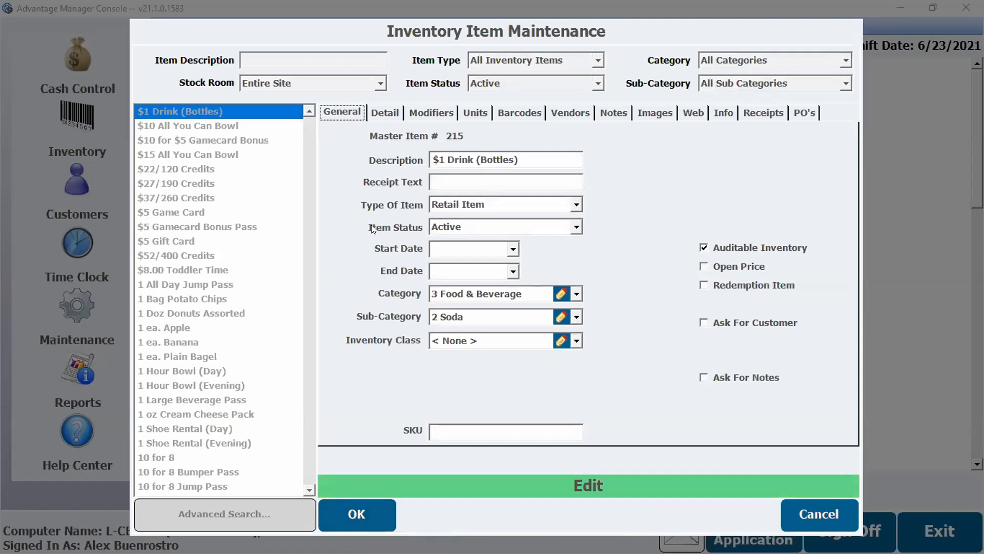
left_click(577, 227)
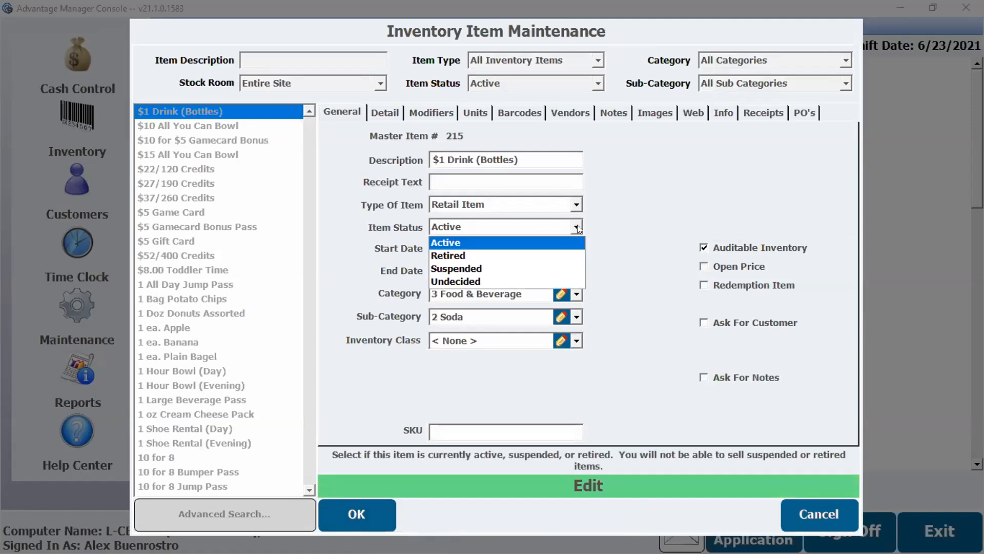
left_click(578, 228)
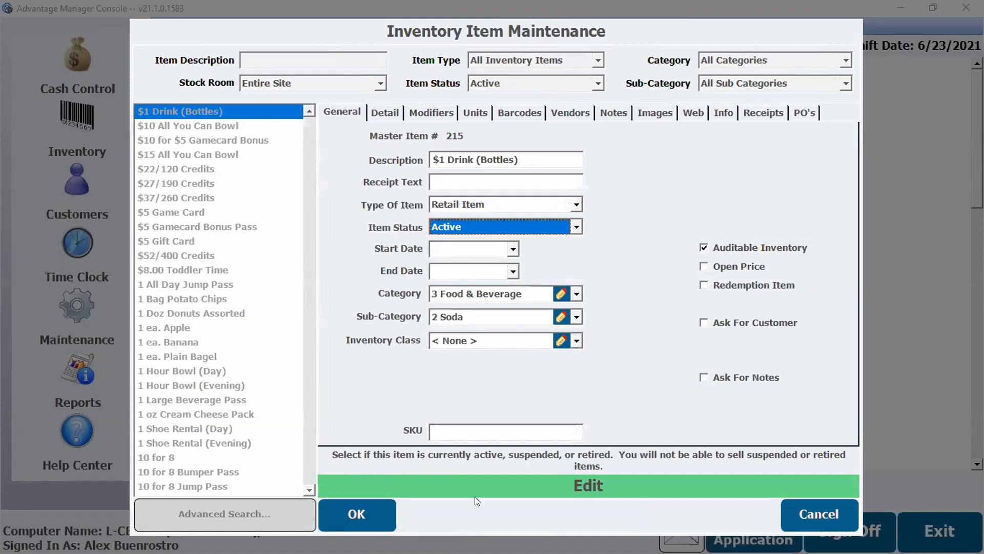
left_click(360, 520)
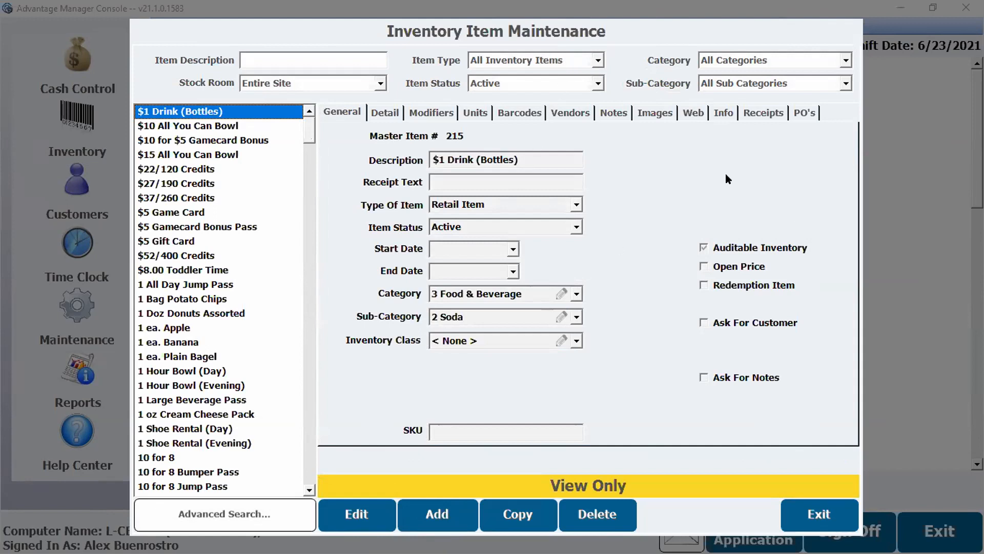
left_click_drag(658, 19, 667, 17)
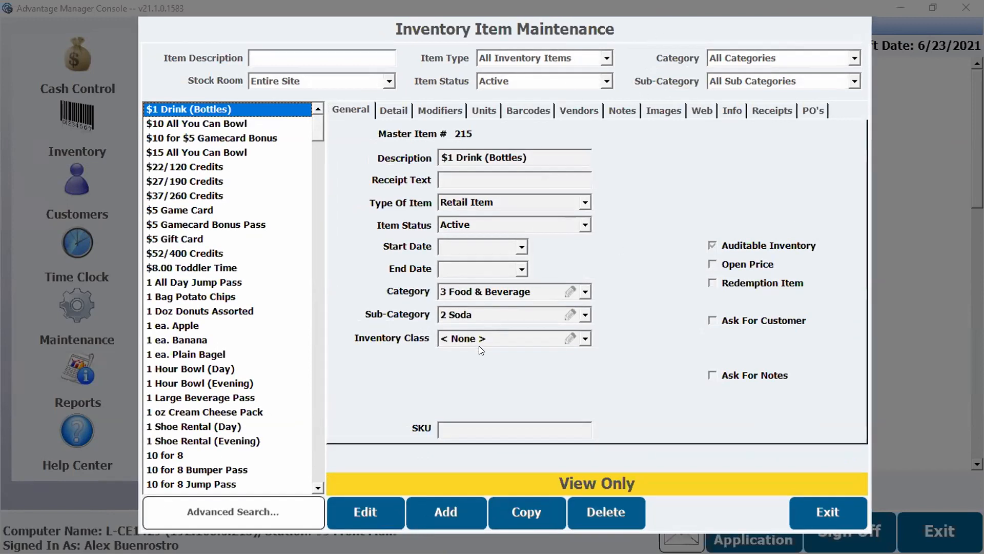
Start adding a new inventory item and go through its description and receipt text fields
left_click(450, 514)
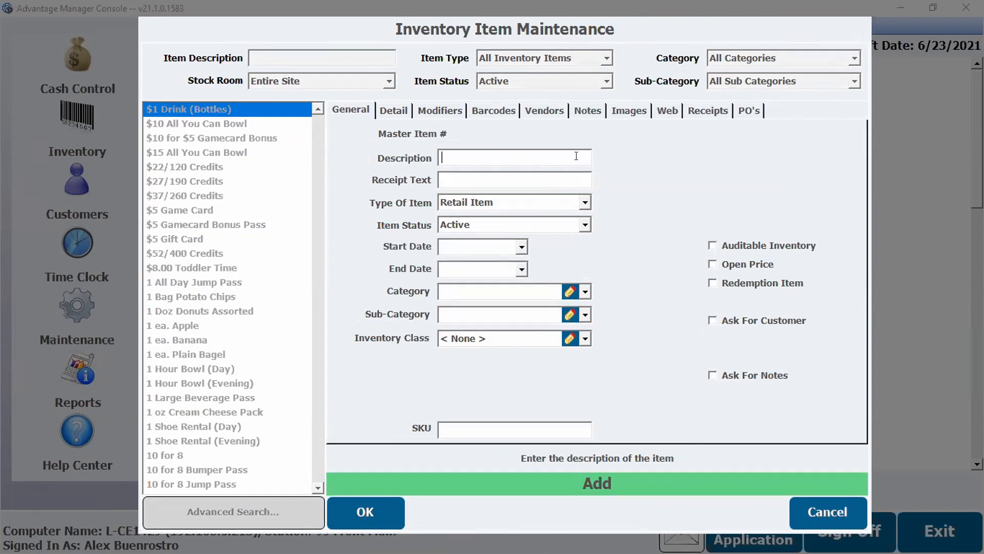
left_click(459, 176)
left_click(449, 158)
left_click(446, 176)
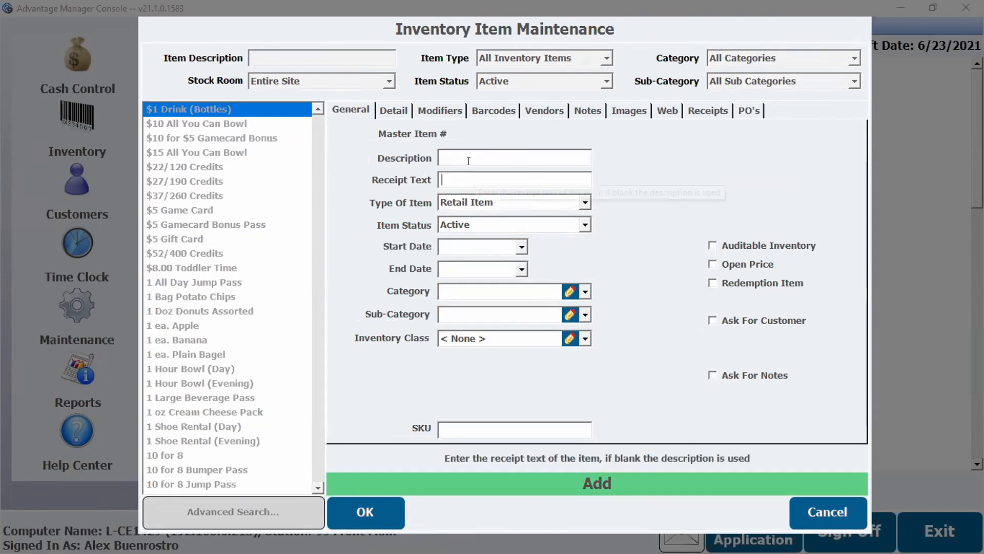
left_click(450, 158)
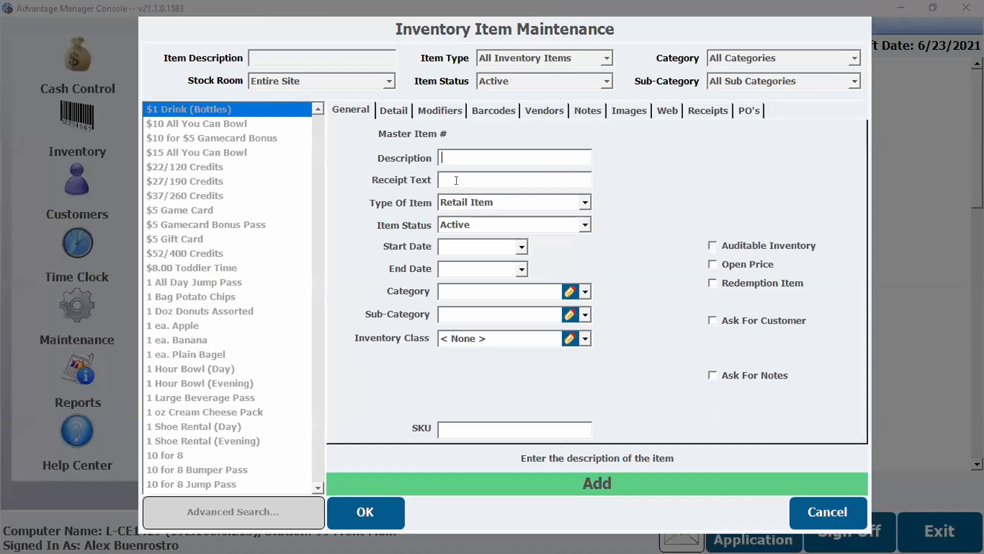
left_click(489, 175)
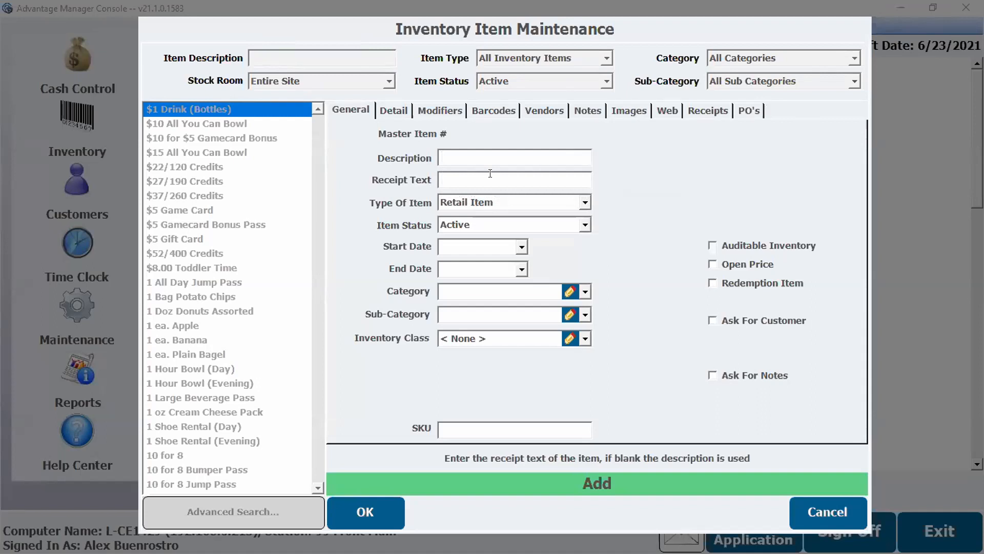
left_click(480, 155)
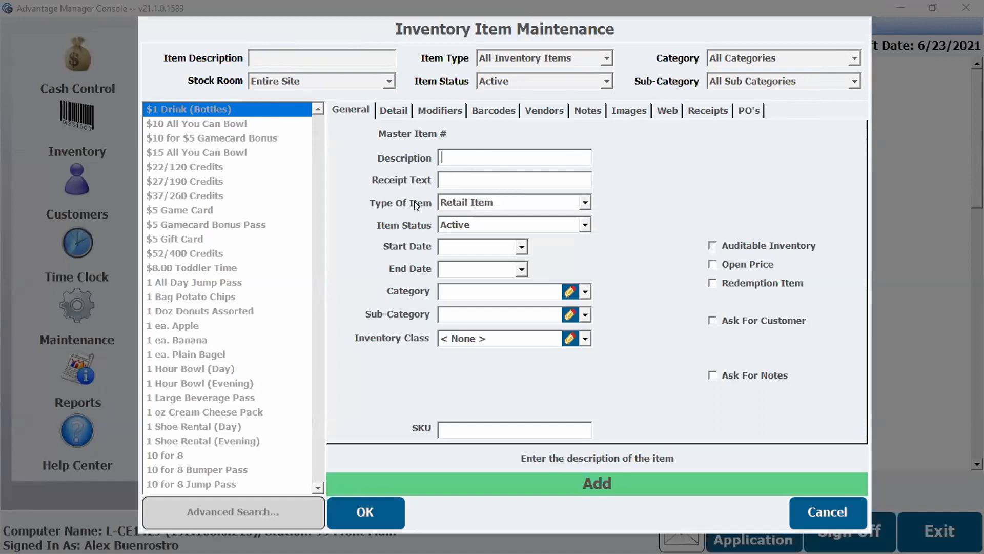
Examine the item types available for the new item and choose Retail Item
left_click(585, 203)
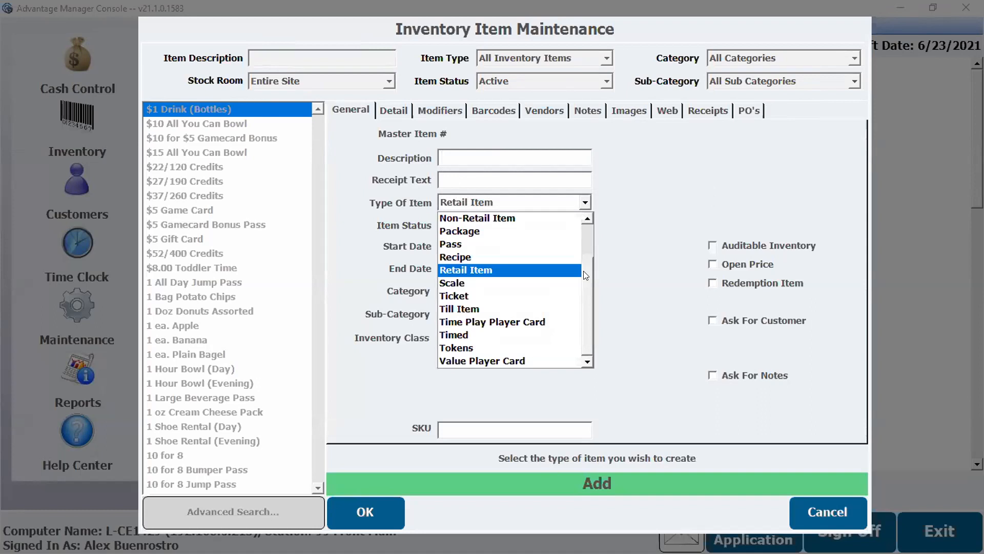
scroll(583, 270, "up", 2)
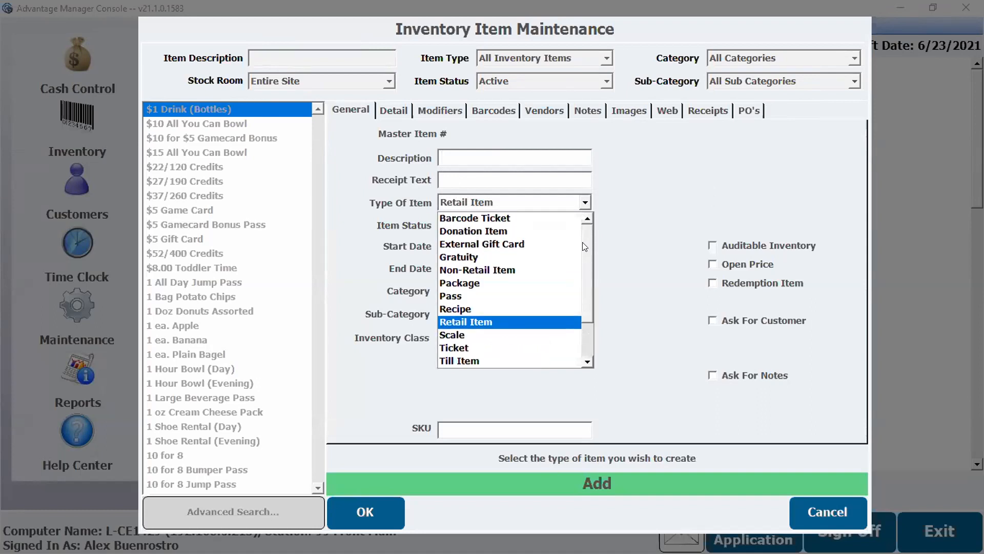
scroll(583, 247, "down", 2)
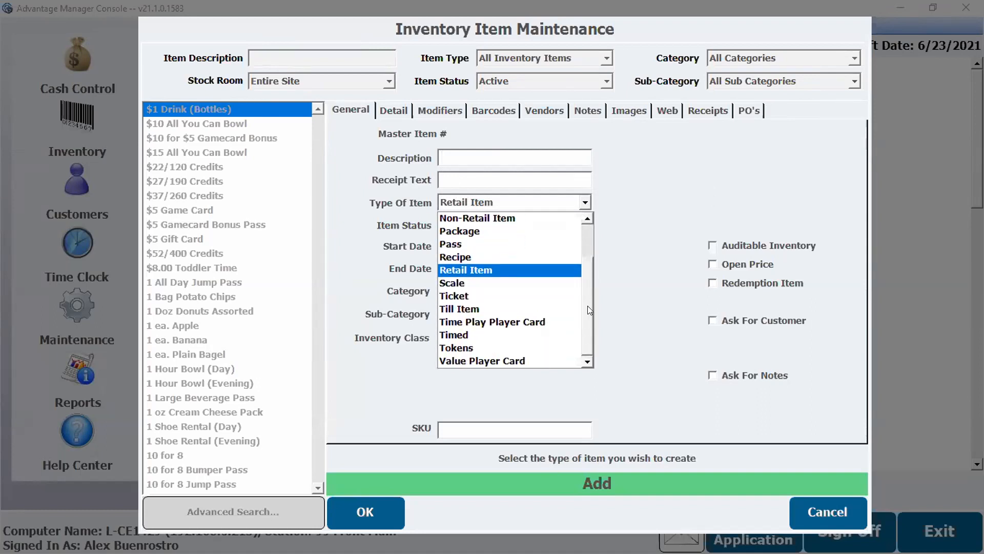
scroll(587, 271, "up", 1)
scroll(587, 268, "down", 2)
scroll(540, 258, "up", 1)
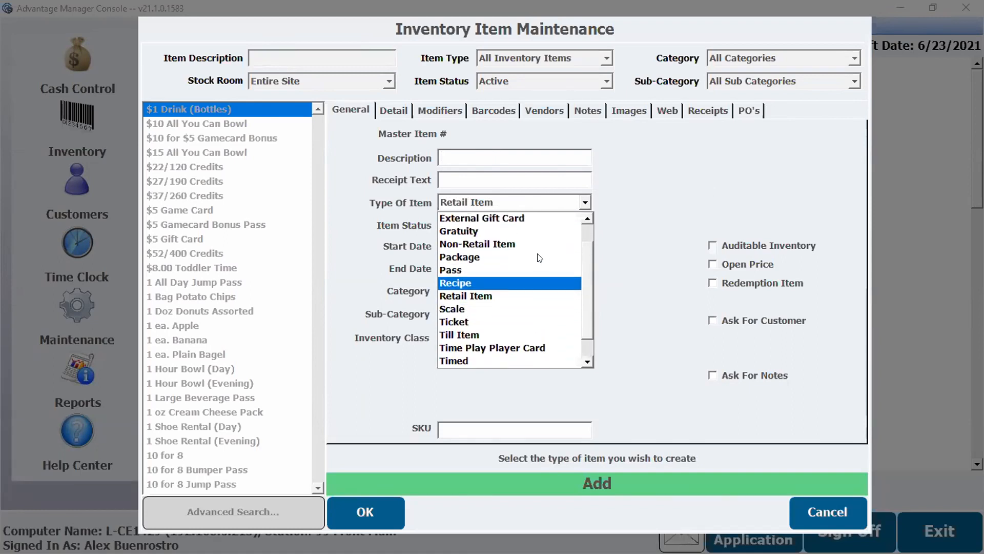
left_click(484, 294)
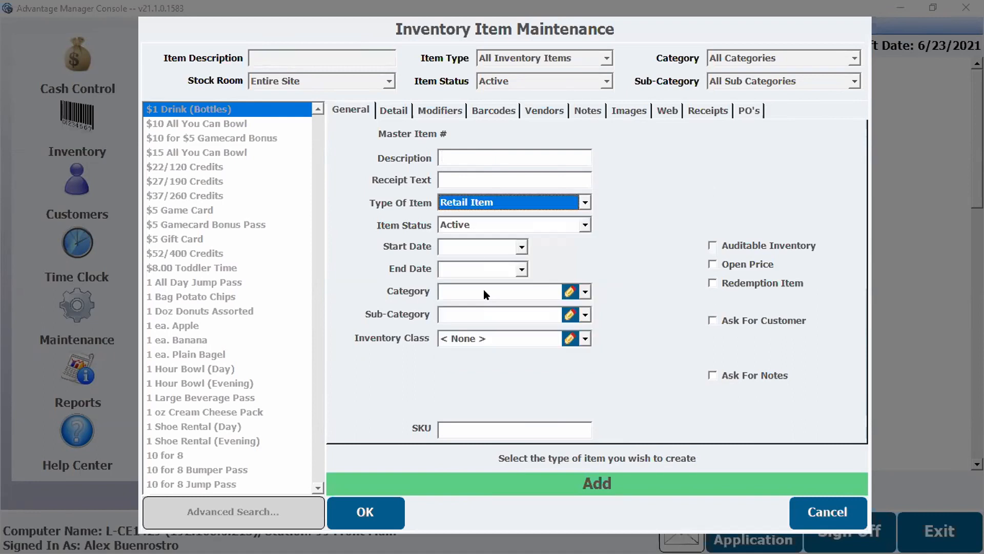
Set the new item's type to Package, view its package items settings and return to the general settings
left_click(585, 202)
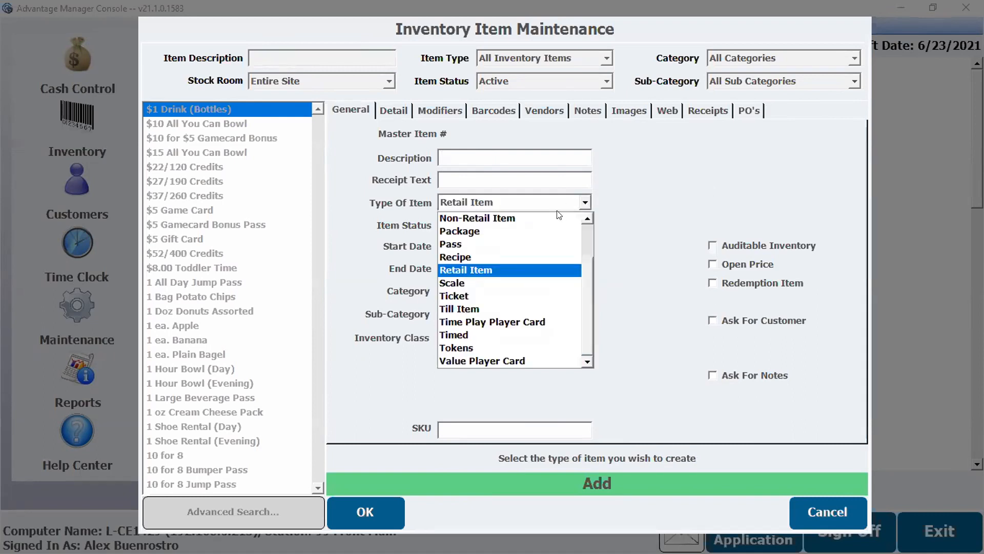
left_click(543, 233)
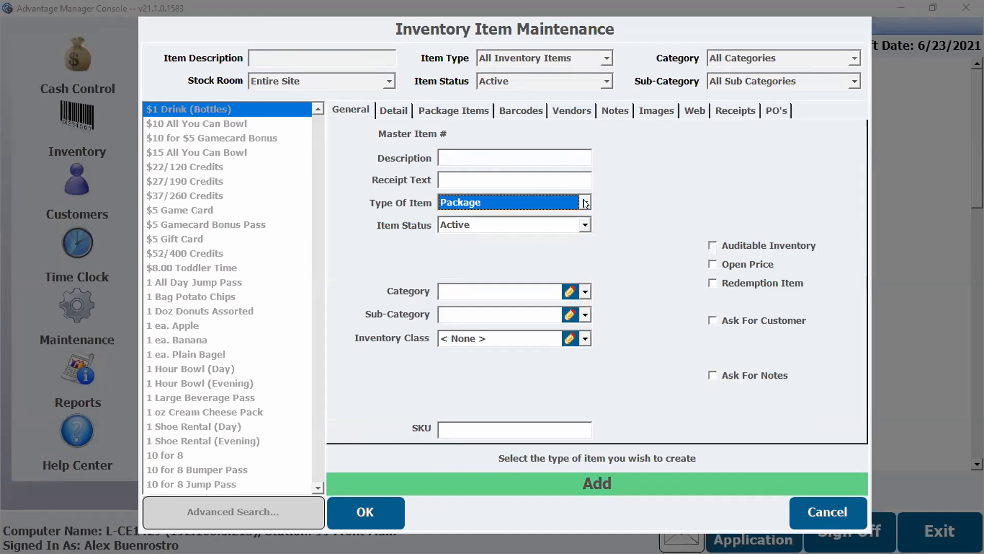
left_click(456, 109)
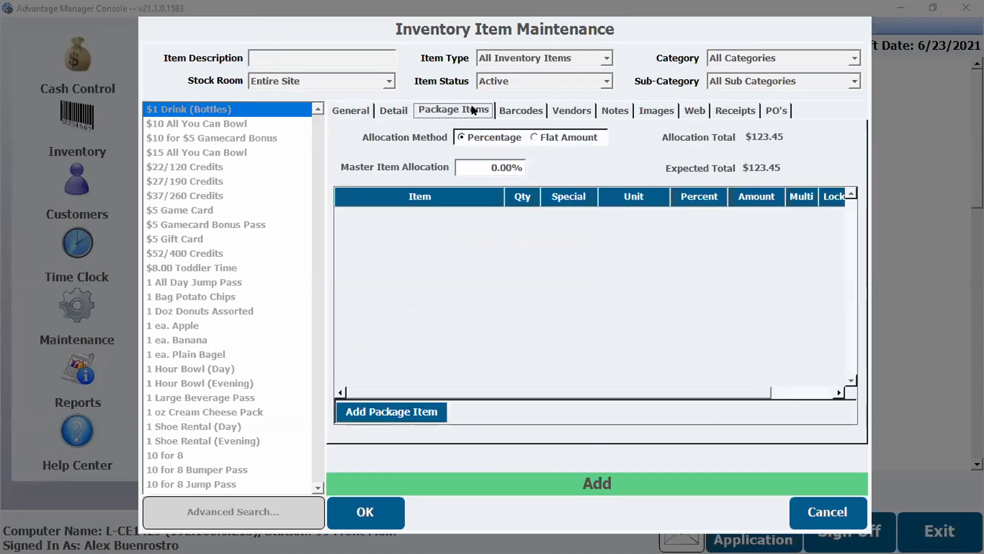
left_click(352, 111)
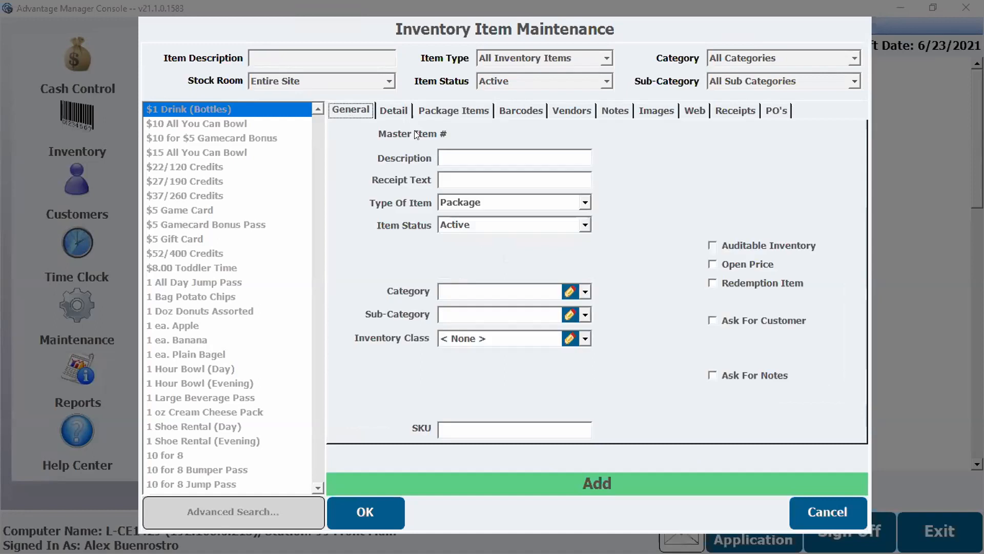
left_click(461, 115)
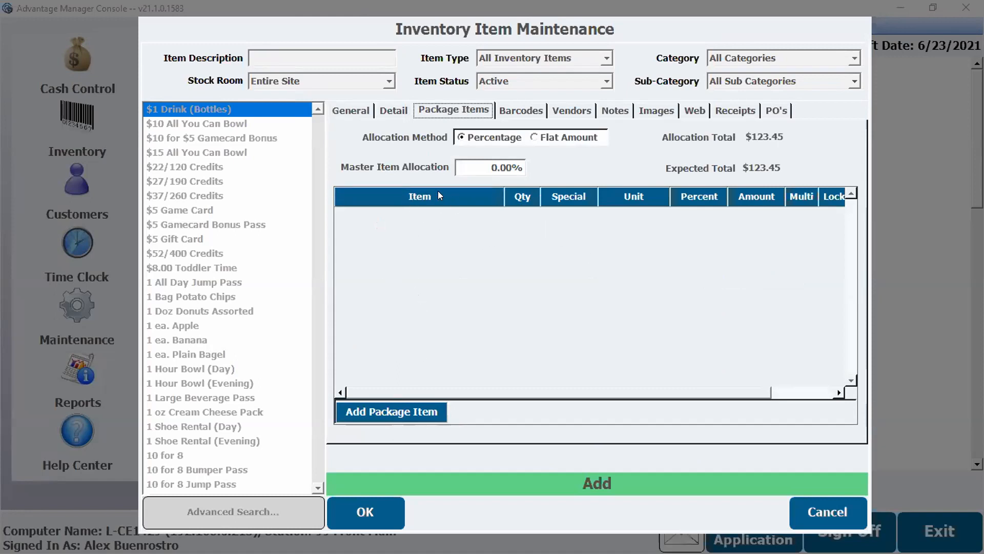
left_click(350, 112)
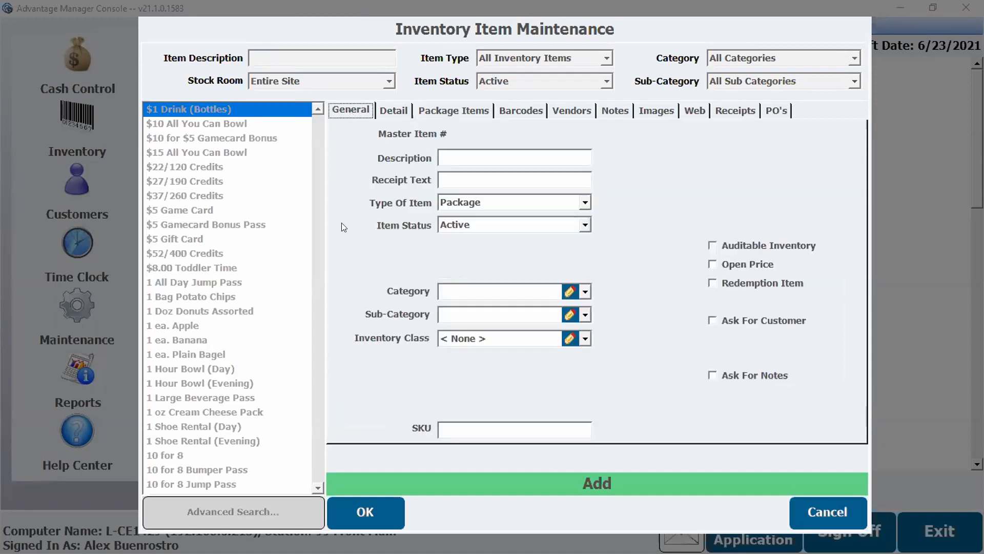
Look through all the item types offered for the new Package item, and discard the unsaved item
left_click(584, 203)
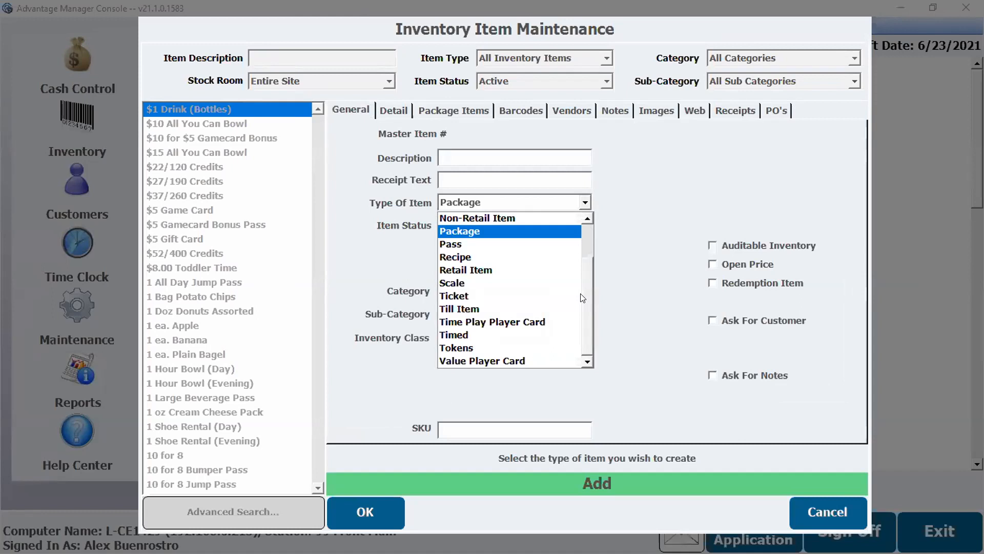
scroll(583, 298, "up", 2)
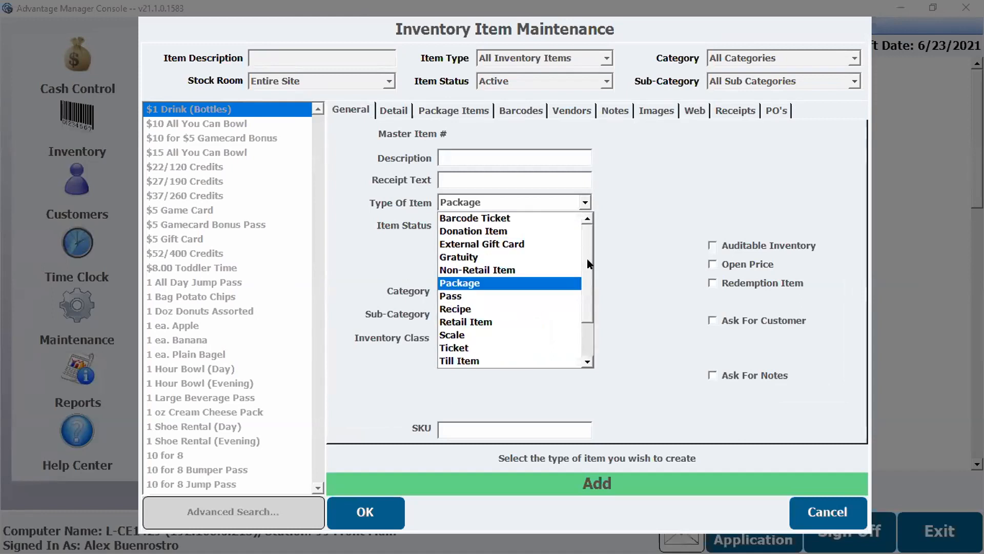
scroll(583, 323, "down", 1)
scroll(582, 331, "down", 1)
scroll(583, 303, "up", 2)
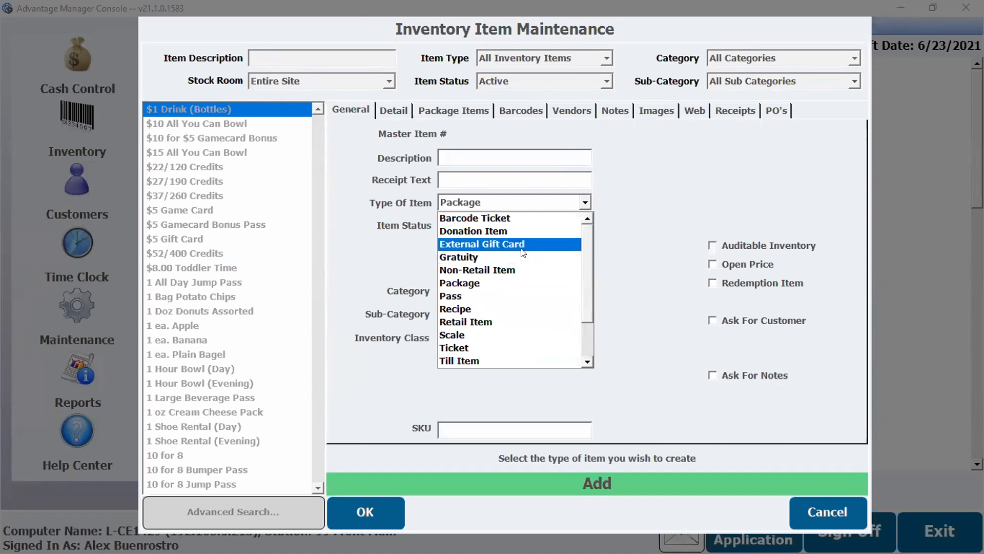
left_click(624, 174)
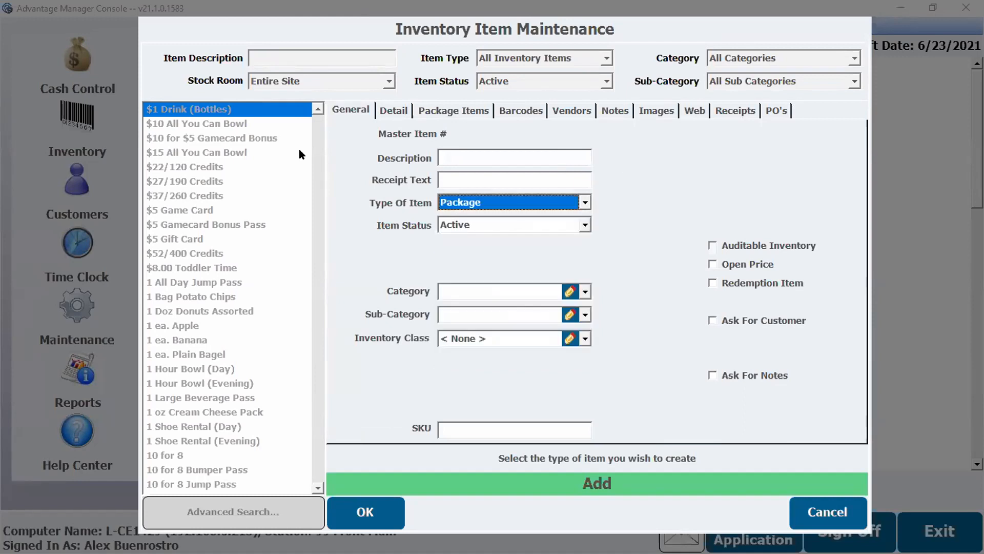
left_click(811, 513)
left_click(406, 328)
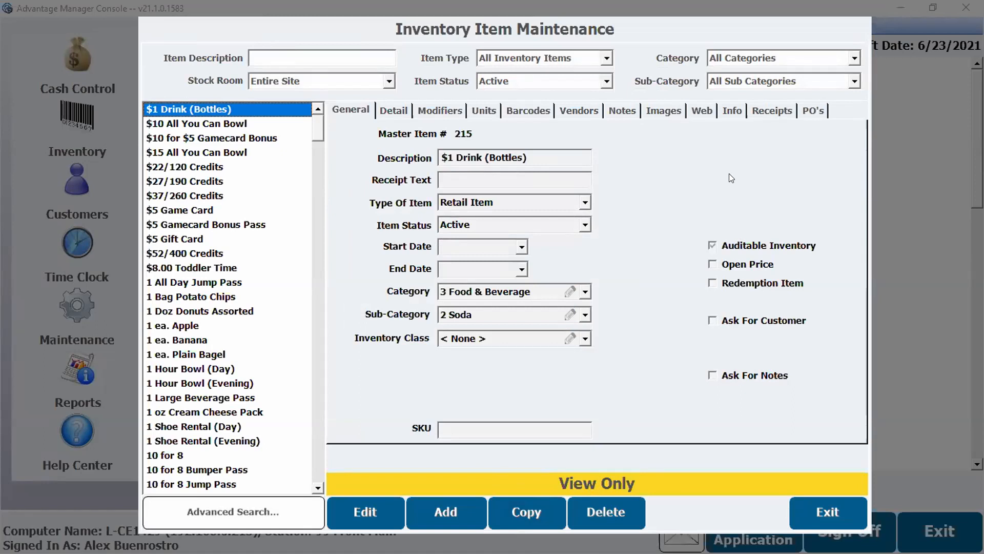
Copy the $1 Drink (Bottles) item, check the copy's detail settings and leave editing without saving changes
left_click(546, 512)
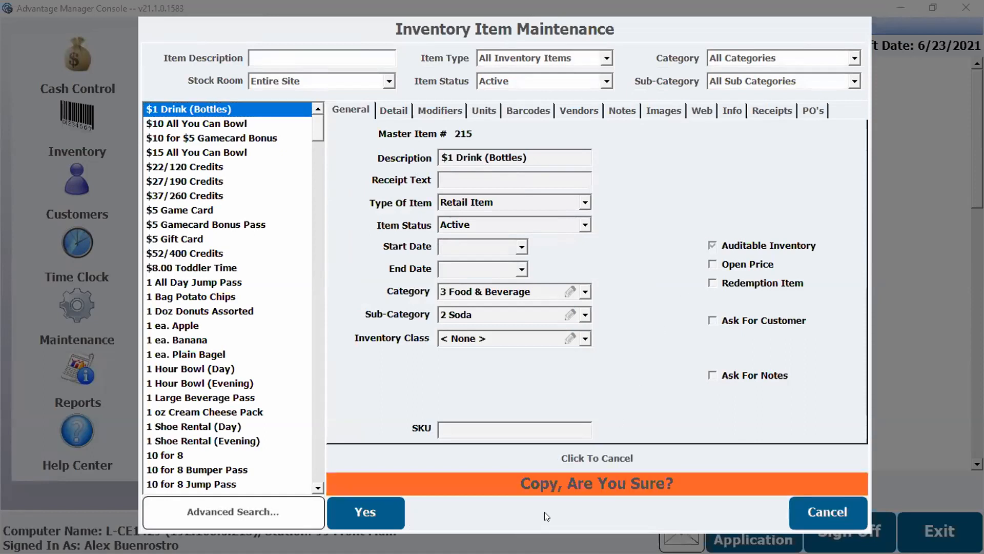
left_click(359, 508)
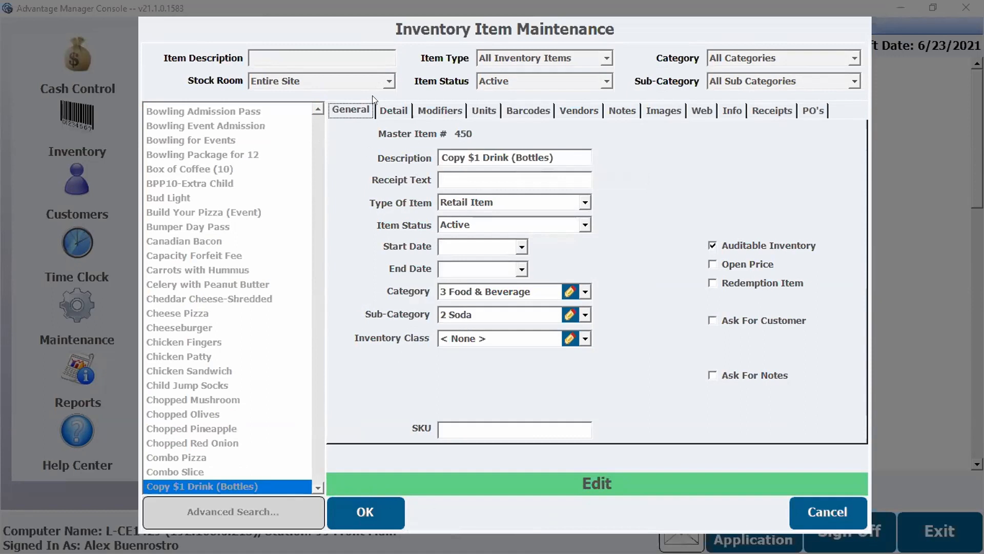
left_click(392, 109)
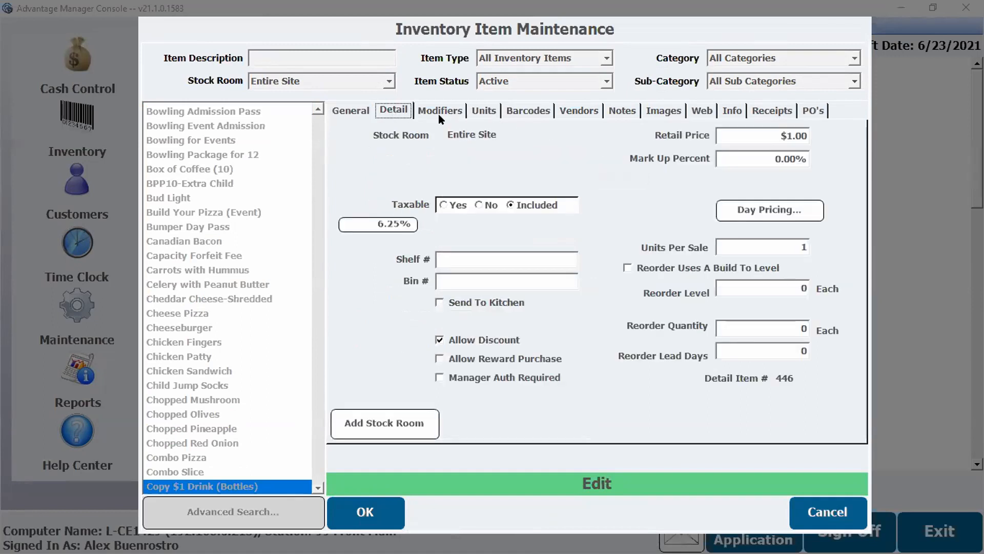
left_click(350, 109)
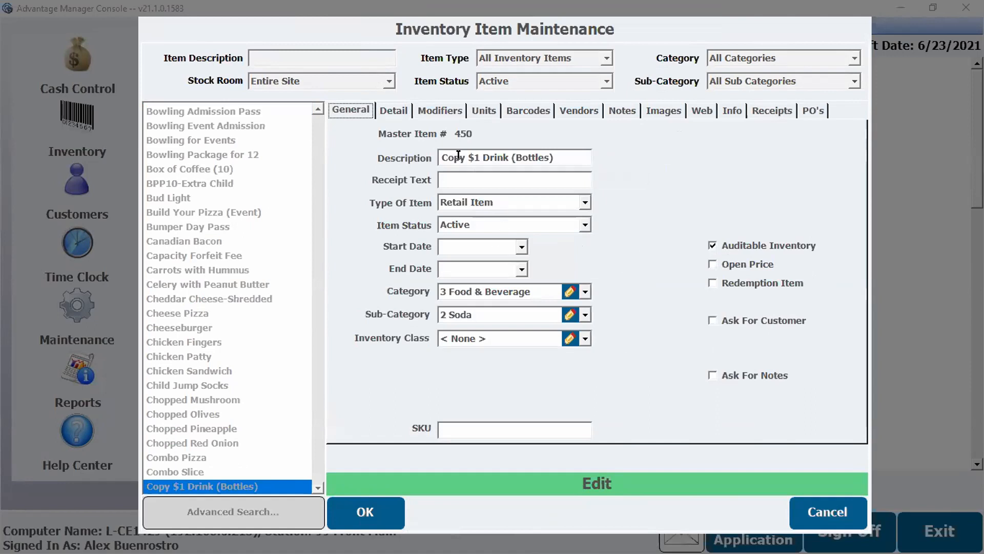
left_click(808, 512)
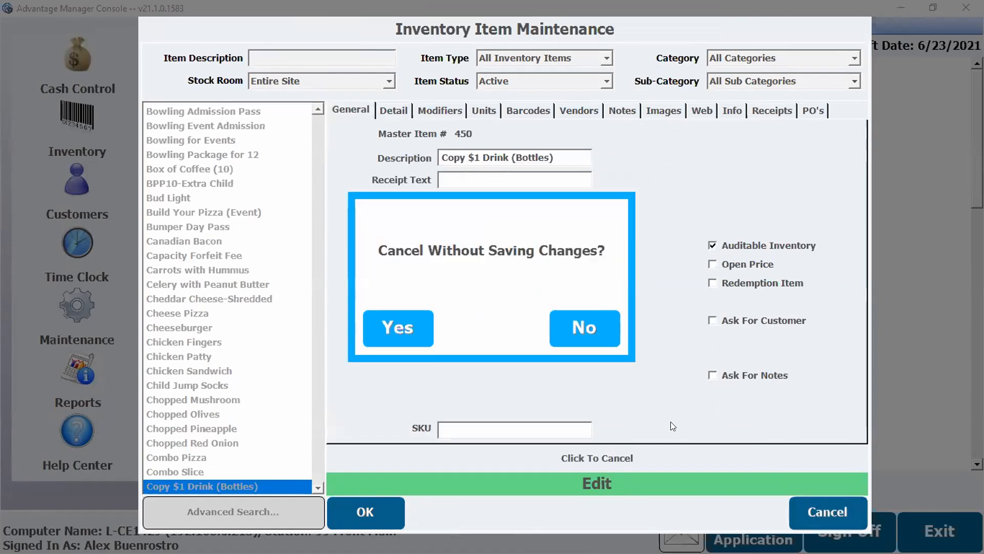
left_click(407, 334)
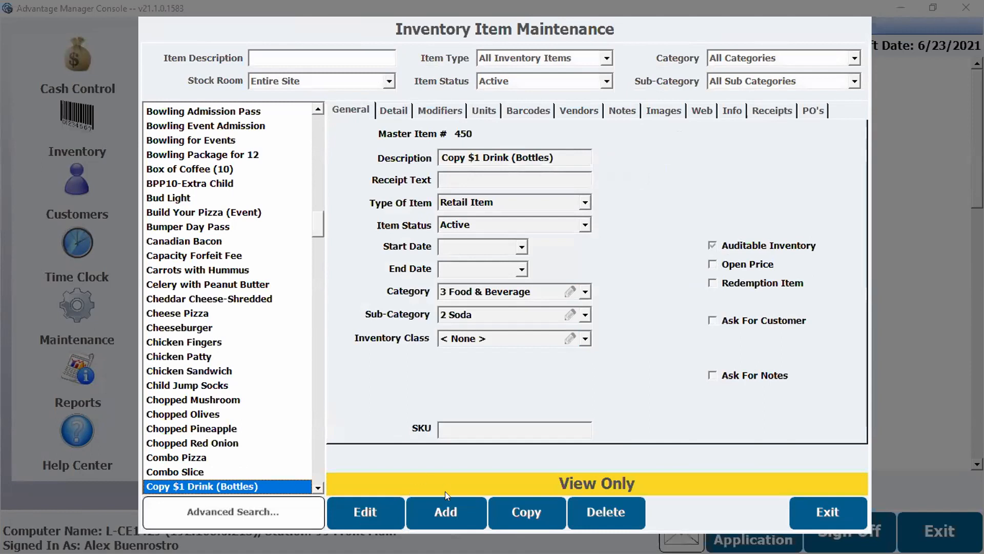
Start a new inventory item, set its type to Barcode Ticket, view its ticket settings and return to the general settings
left_click(422, 511)
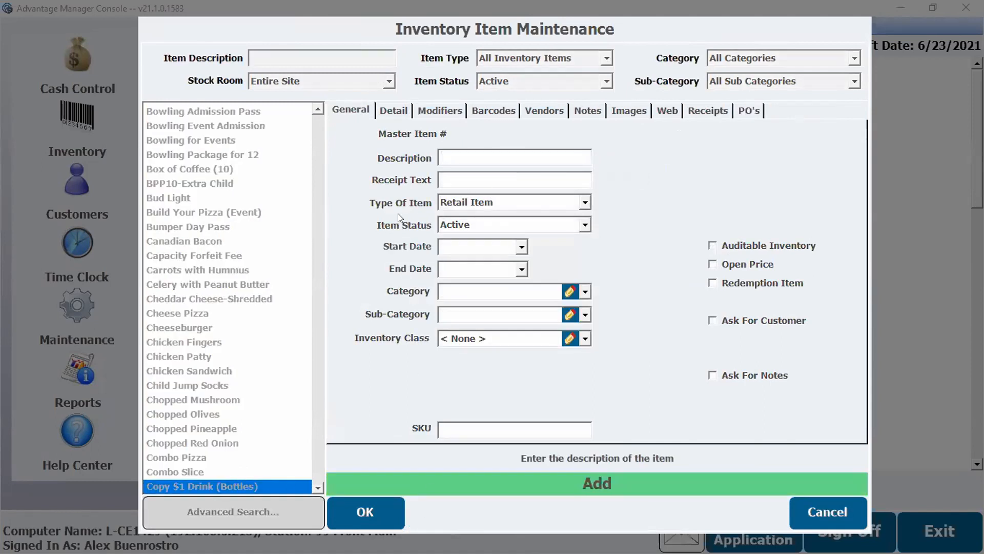
left_click(583, 201)
scroll(583, 252, "up", 2)
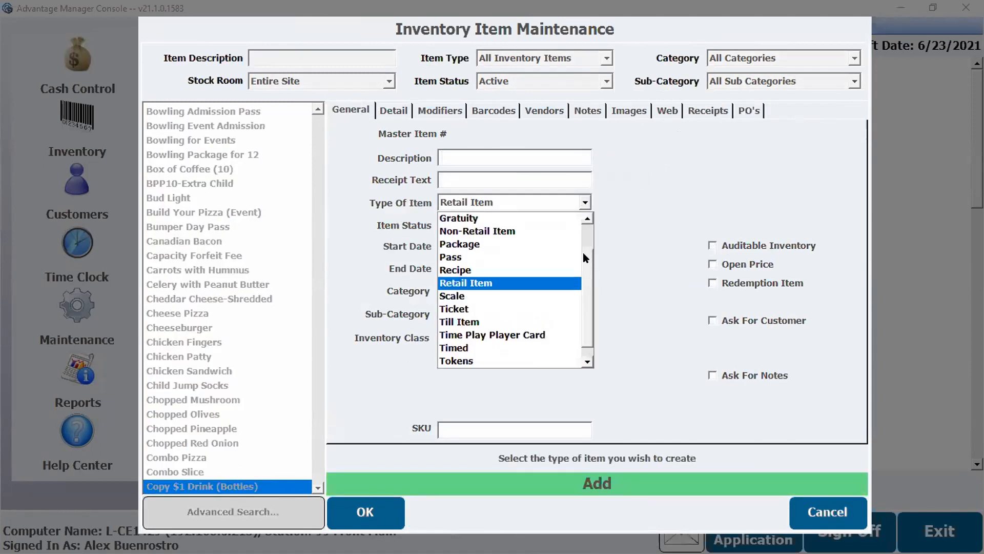
left_click(555, 218)
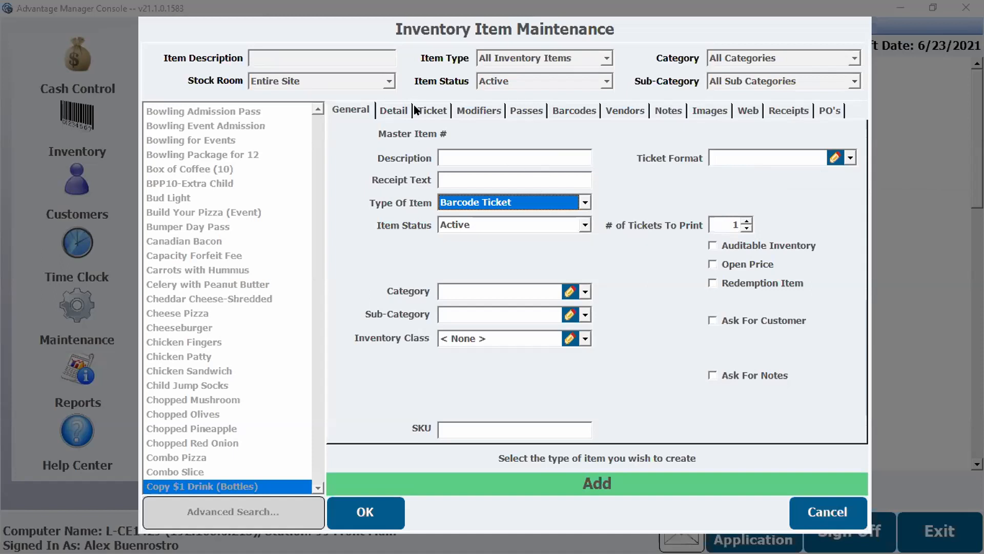
left_click(432, 109)
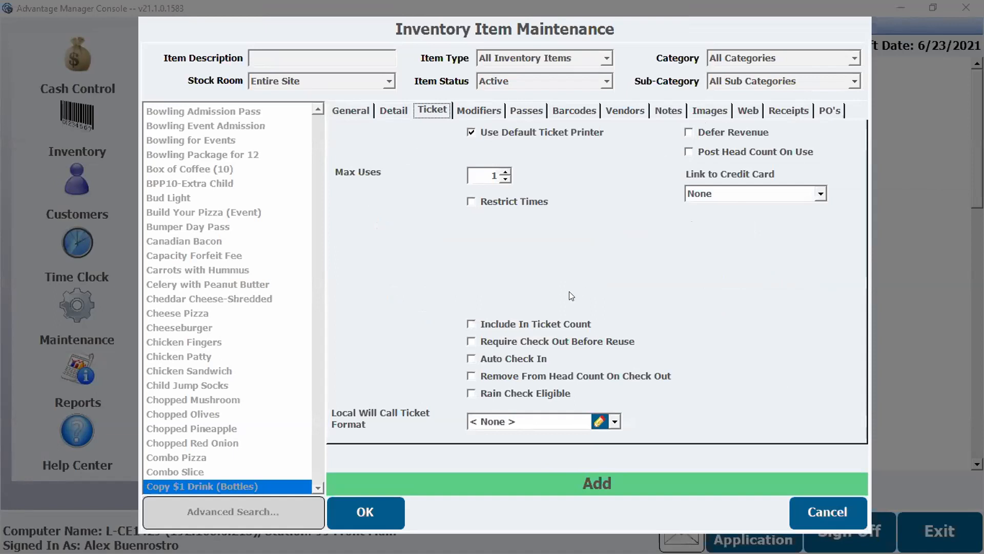
left_click(349, 112)
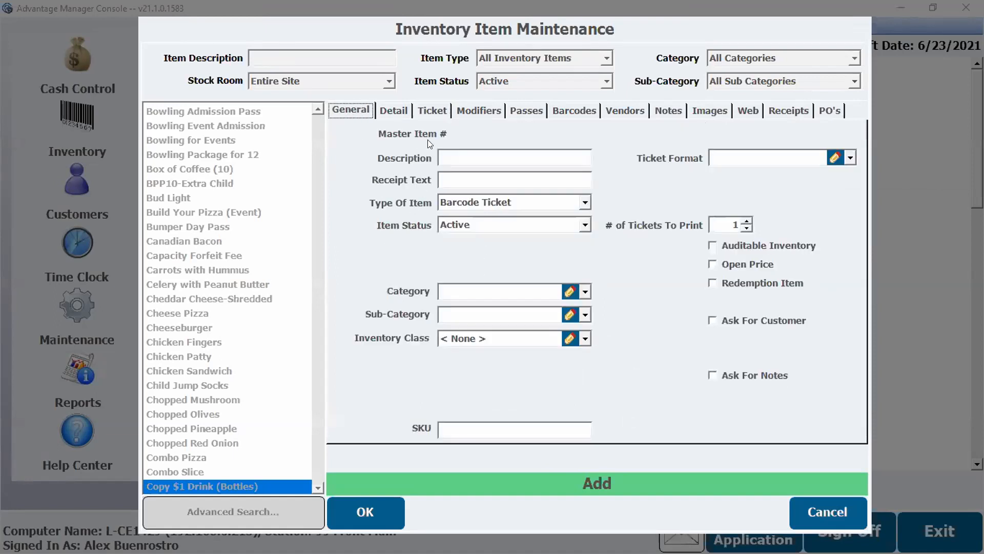
Change the new item's type to Retail Item and view the start date calendar without choosing a date
left_click(587, 202)
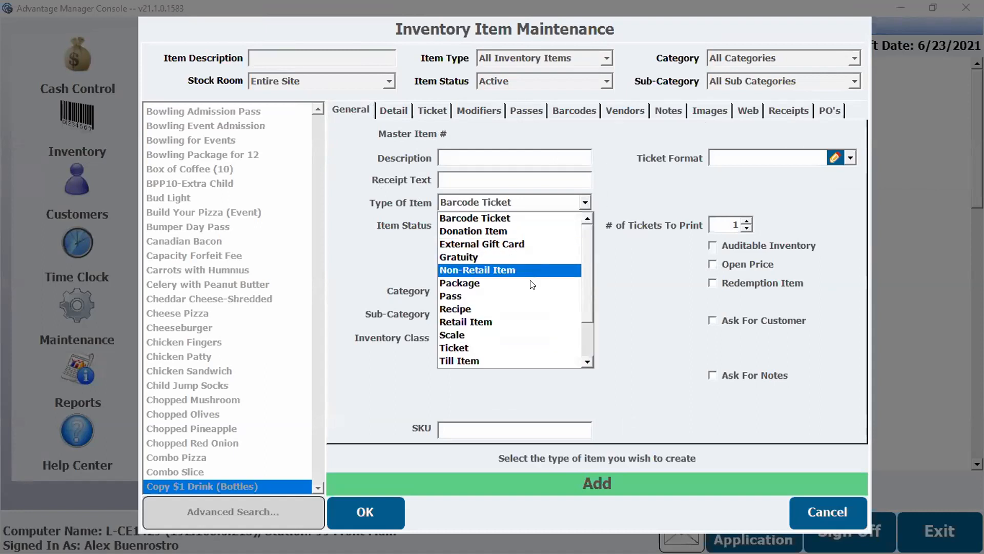
left_click(523, 322)
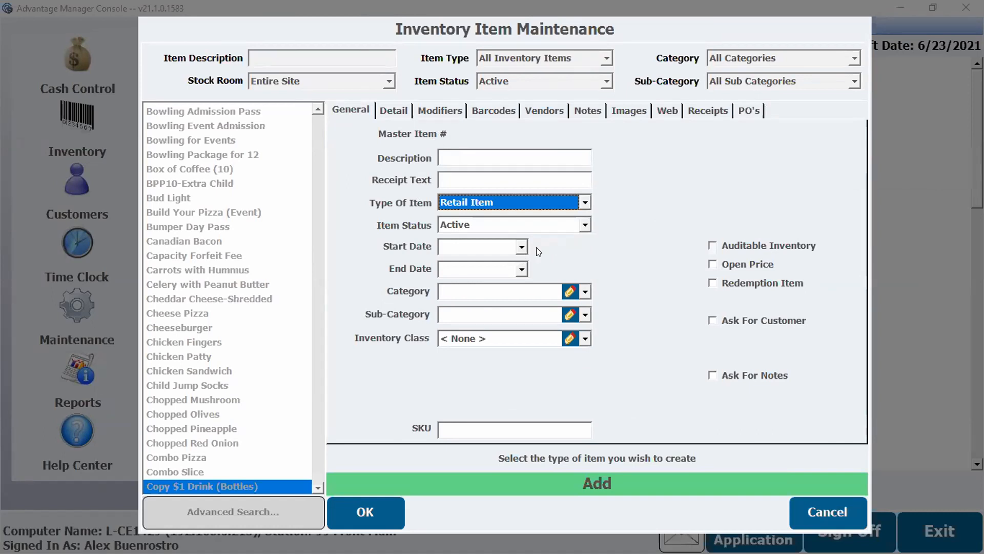
left_click(516, 249)
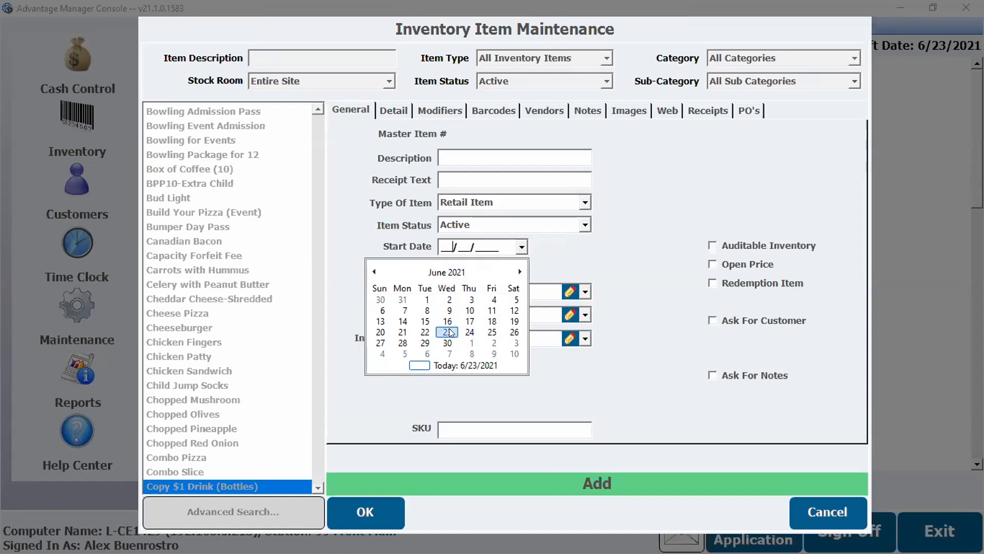
left_click(669, 244)
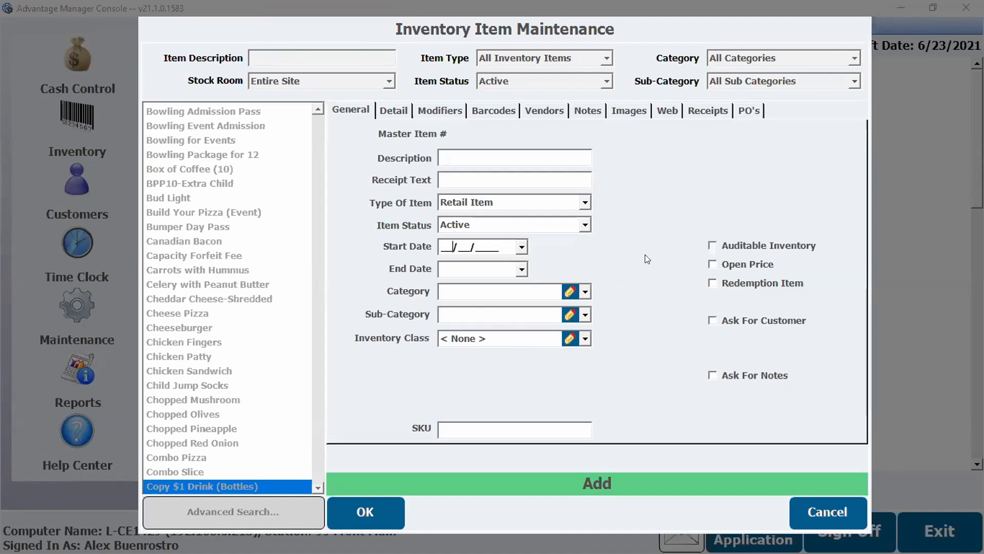
Review the category and sub-category choices for the new retail item and set its category to 6 Admissions
left_click(584, 291)
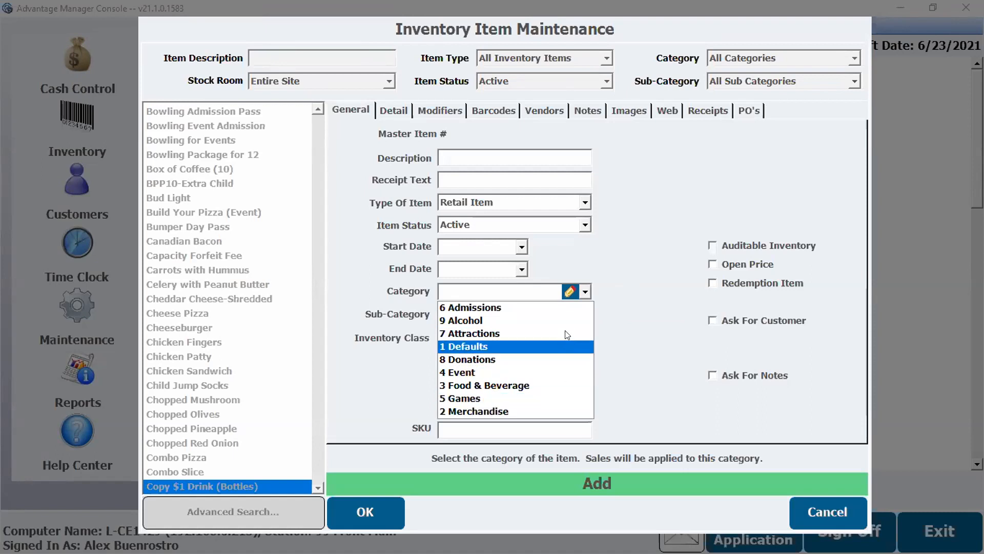
left_click(613, 294)
left_click(586, 315)
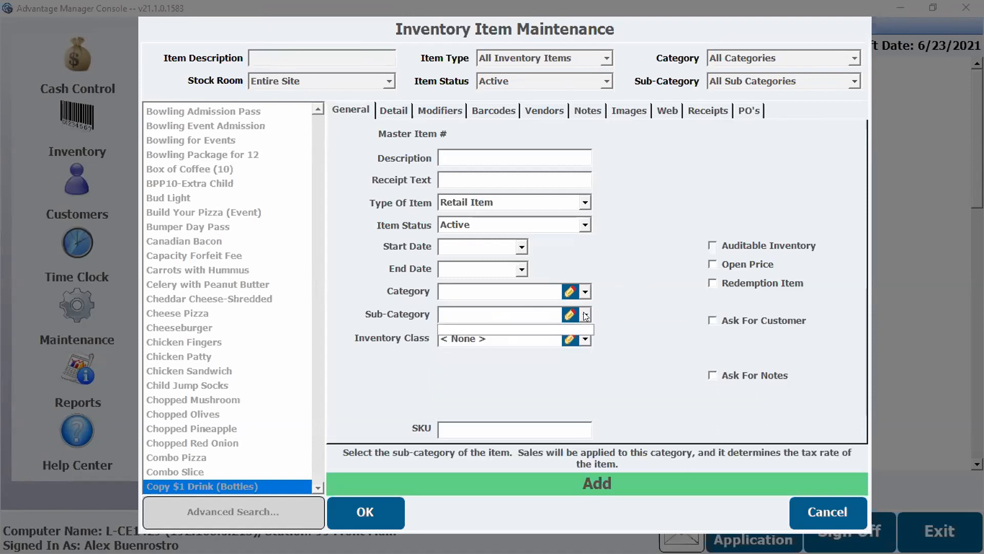
left_click(584, 292)
left_click(584, 292)
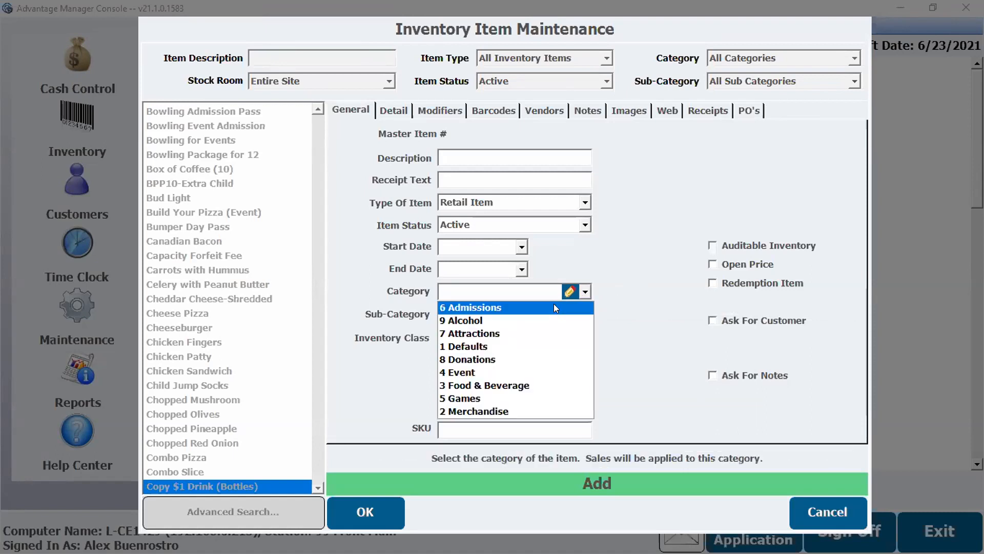
left_click(555, 305)
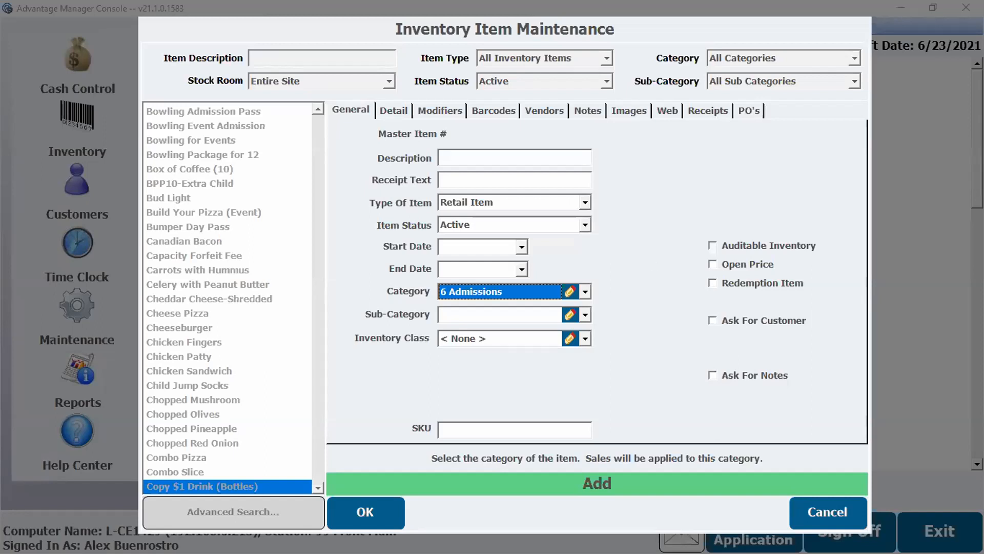
View the maintenance record of the 6 Admissions category from the new item, and discard the unsaved item
left_click(585, 292)
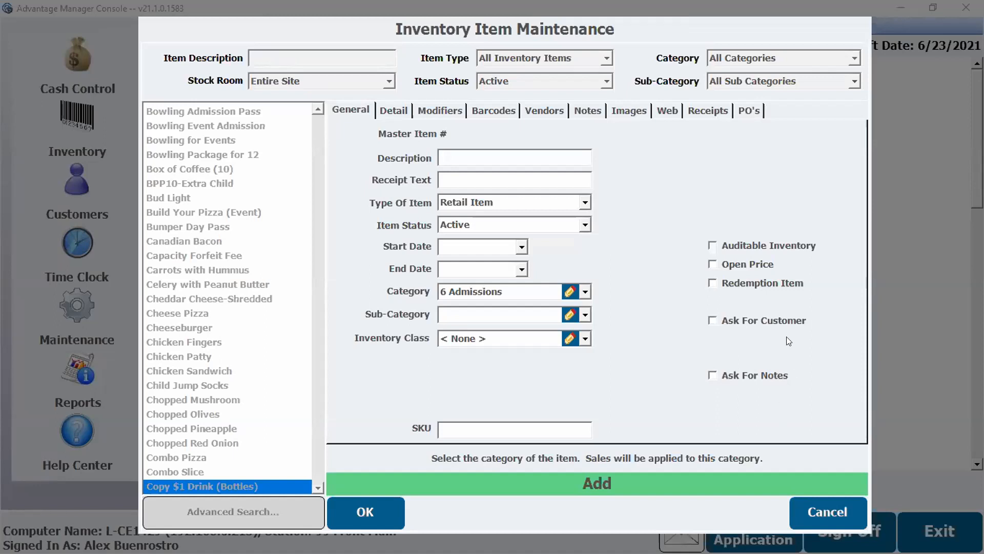
left_click(639, 283)
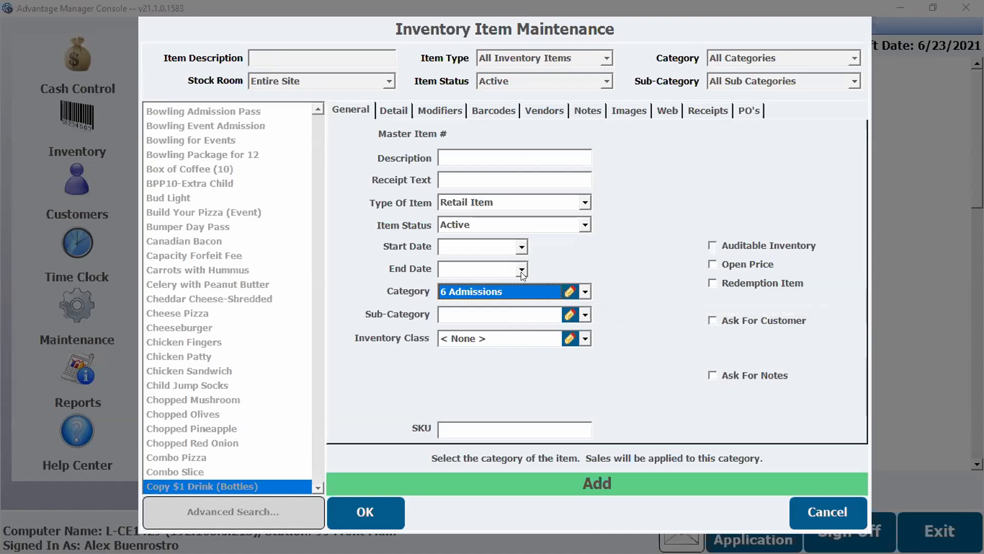
left_click(569, 291)
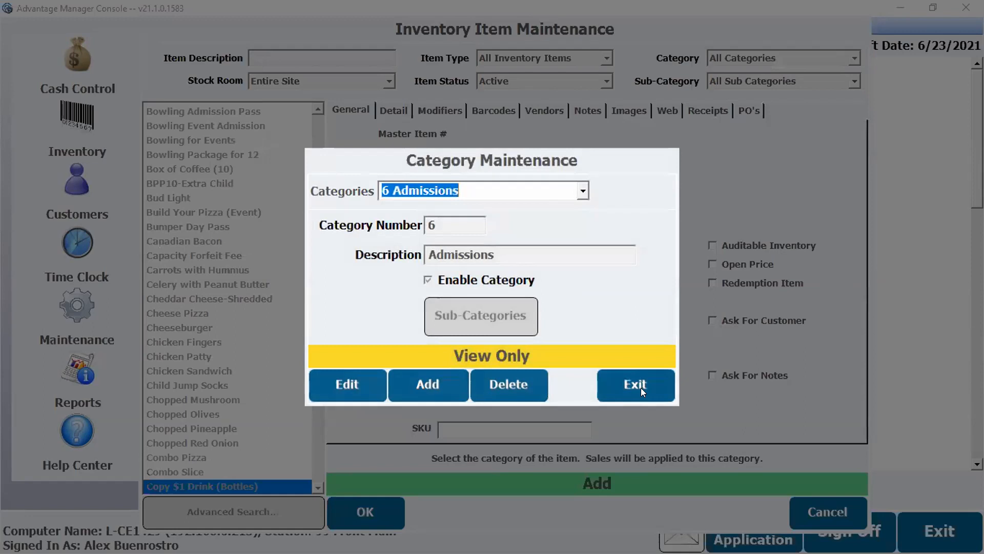
left_click(639, 385)
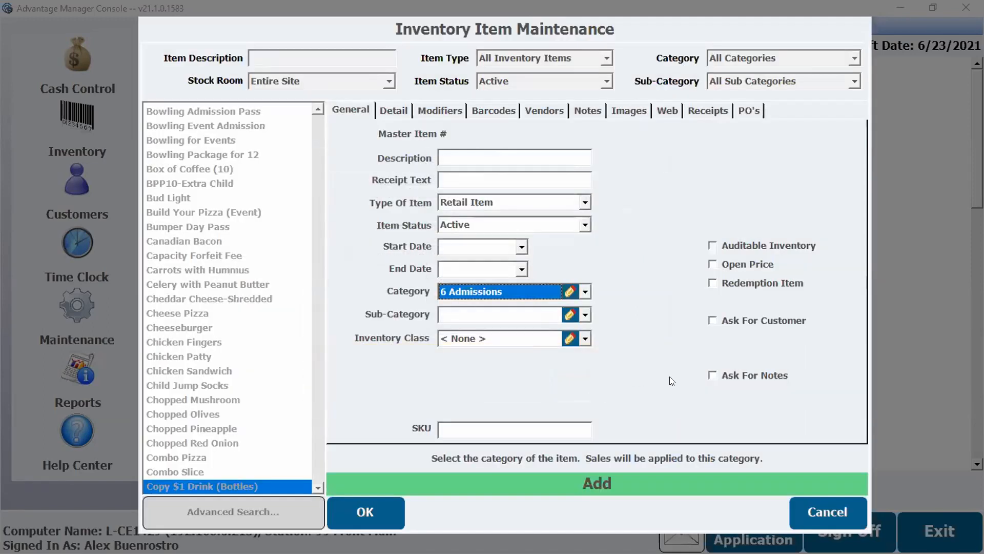
left_click(811, 515)
left_click(368, 325)
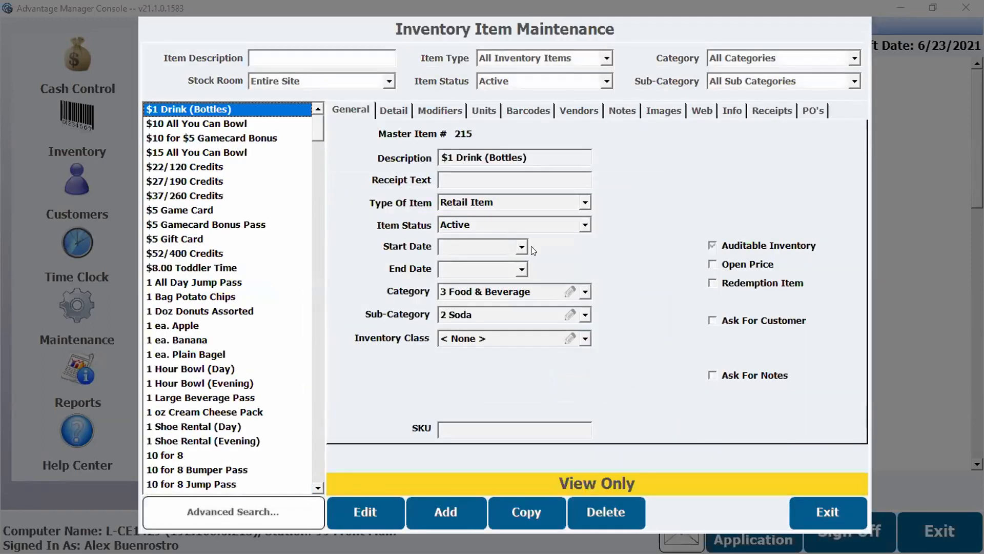
Leave inventory item maintenance and open category maintenance from the inventory area's other maintenance tools
left_click(825, 511)
scroll(186, 305, "down", 2)
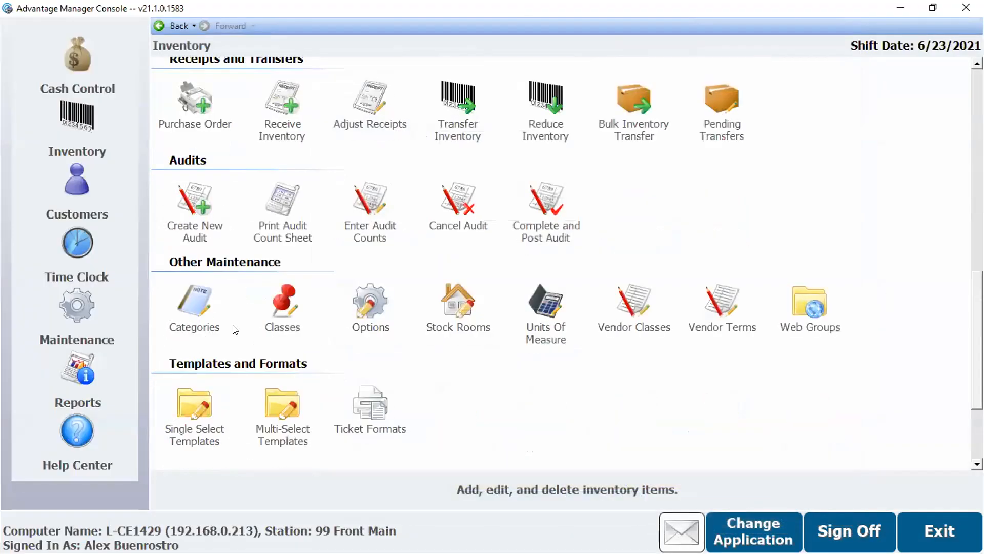
left_click(186, 301)
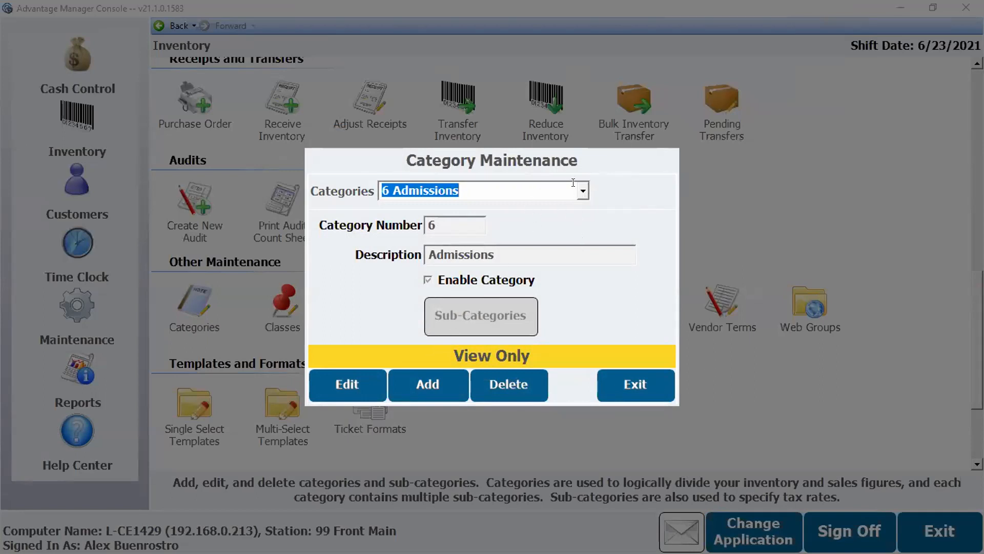
Start a new category, generate 10 as its category number and enter Cabana as its description
left_click(440, 384)
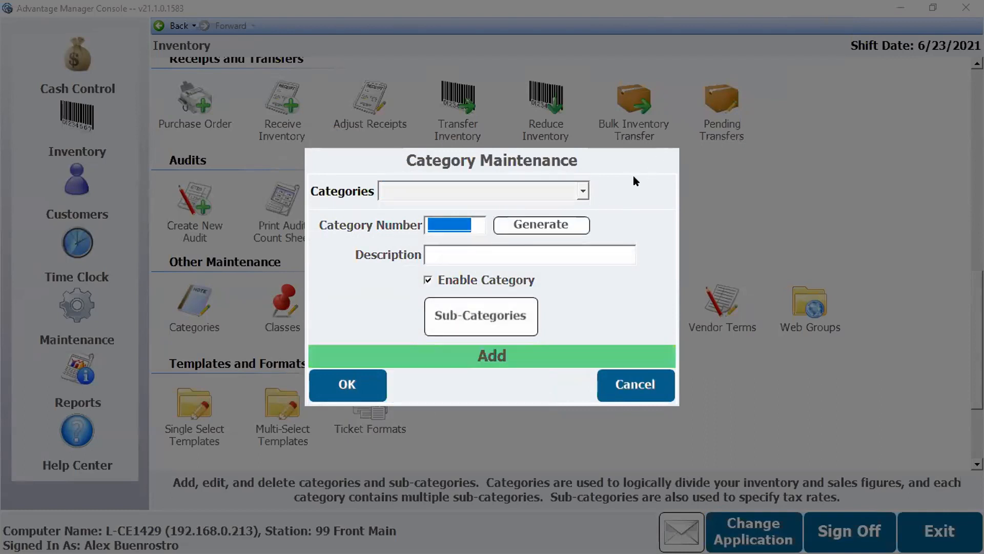
left_click(542, 226)
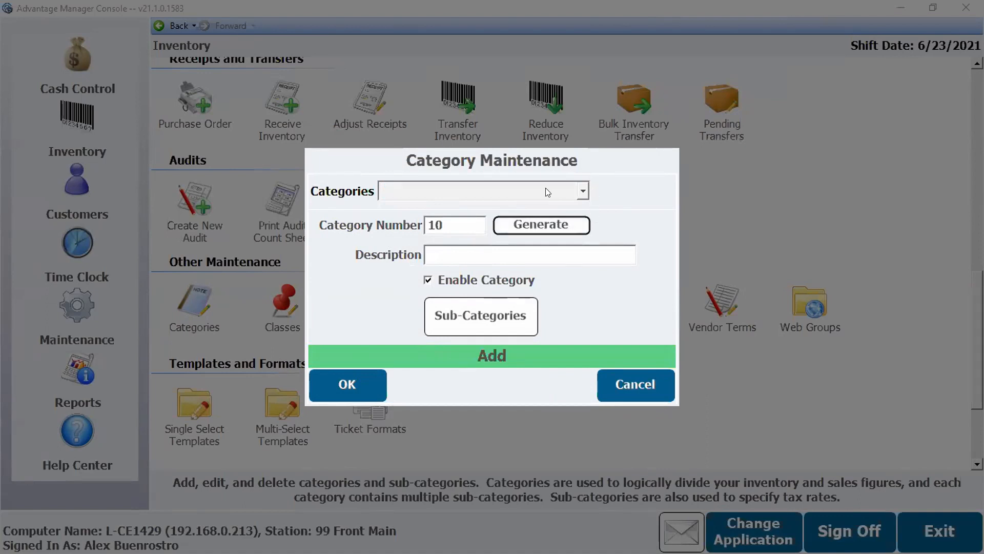
left_click(514, 253)
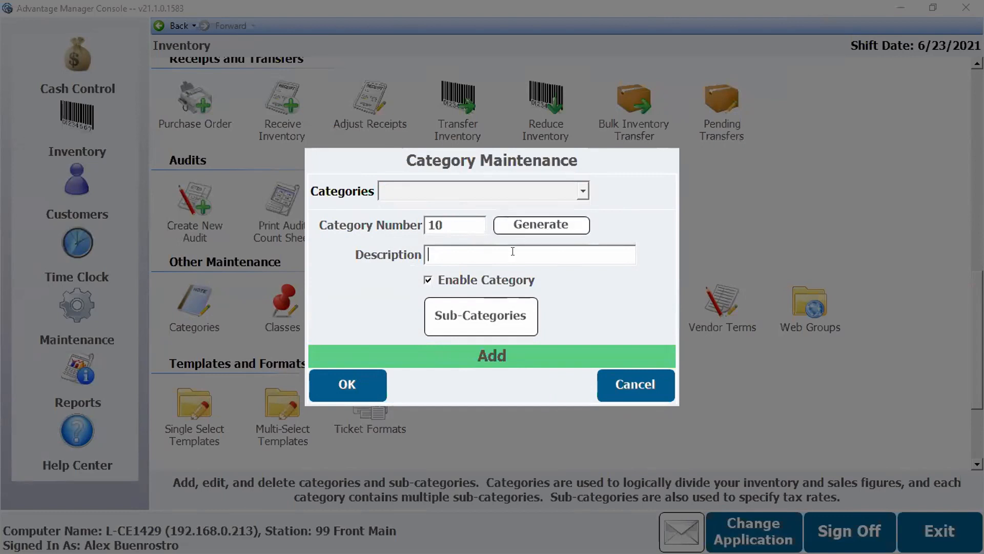
type("Cabana")
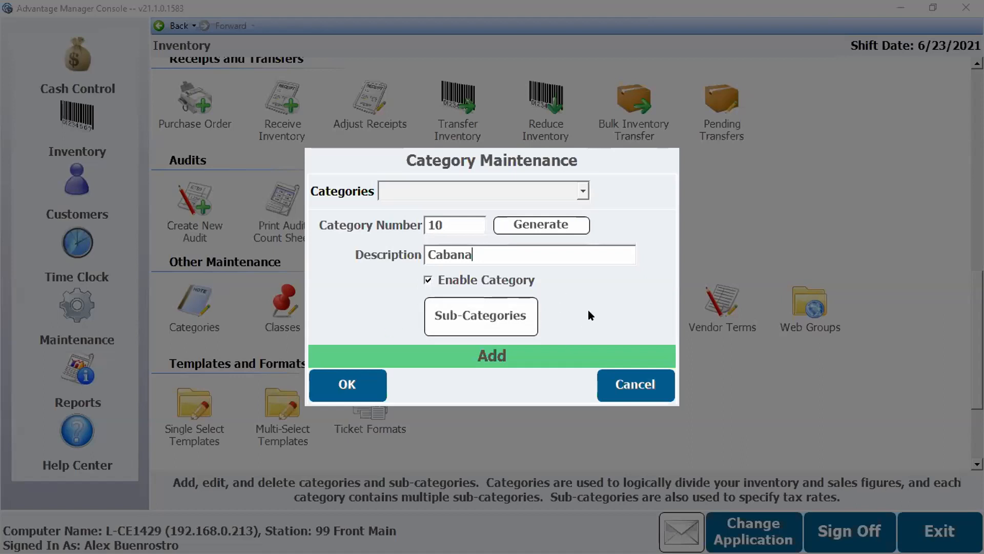
Open sub-category maintenance for the new Cabana category
left_click(507, 320)
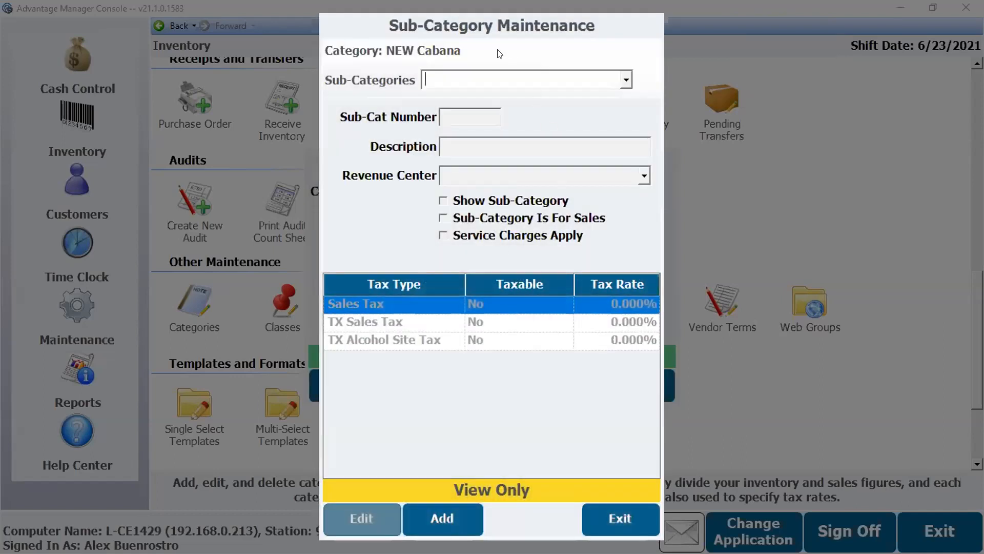
type("dafdafdaf")
key("BackSpace")
key("BackSpace")
key("BackSpace")
key("BackSpace")
key("BackSpace")
key("BackSpace")
key("BackSpace")
key("BackSpace")
key("BackSpace")
Add a sub-category to Cabana, generate 1 as its number and enter Pool as its description
left_click(460, 520)
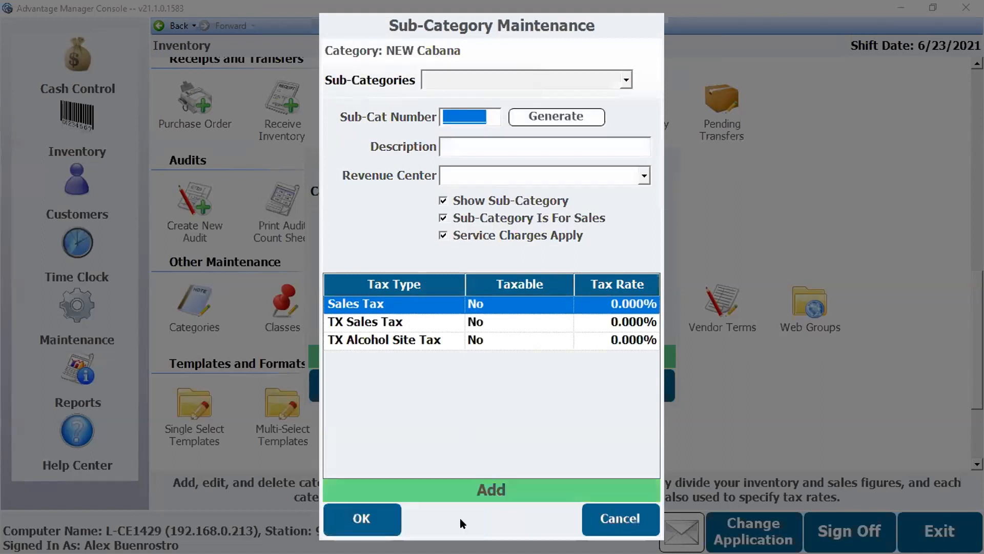
left_click(569, 118)
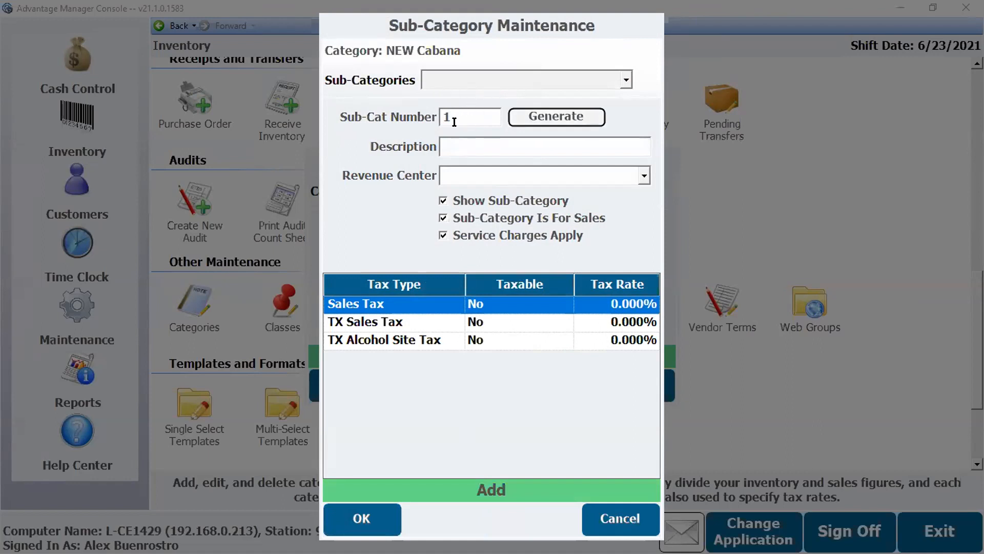
left_click(493, 146)
type("Pool")
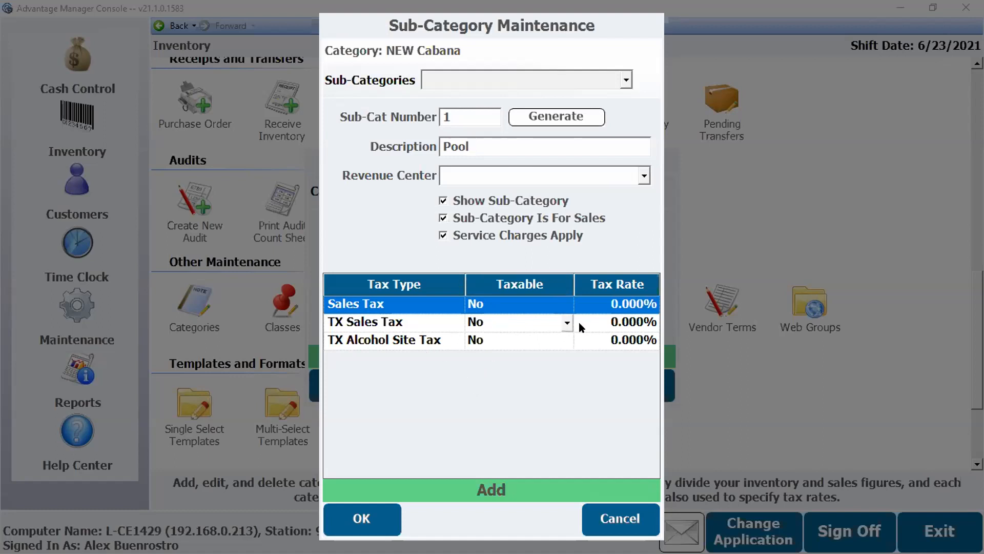
Make the Pool sub-category taxable for TX Sales Tax and save the sub-category
left_click(568, 323)
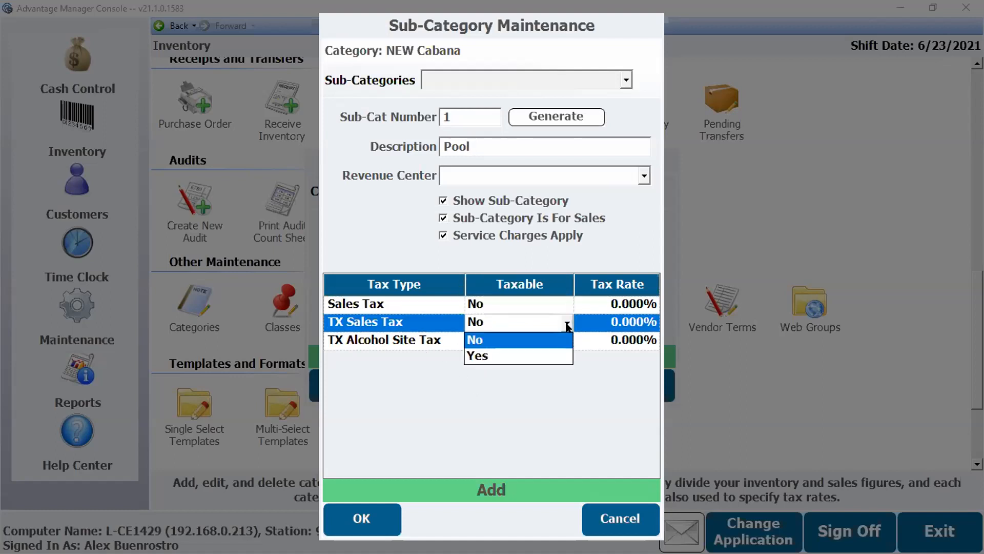
left_click(557, 352)
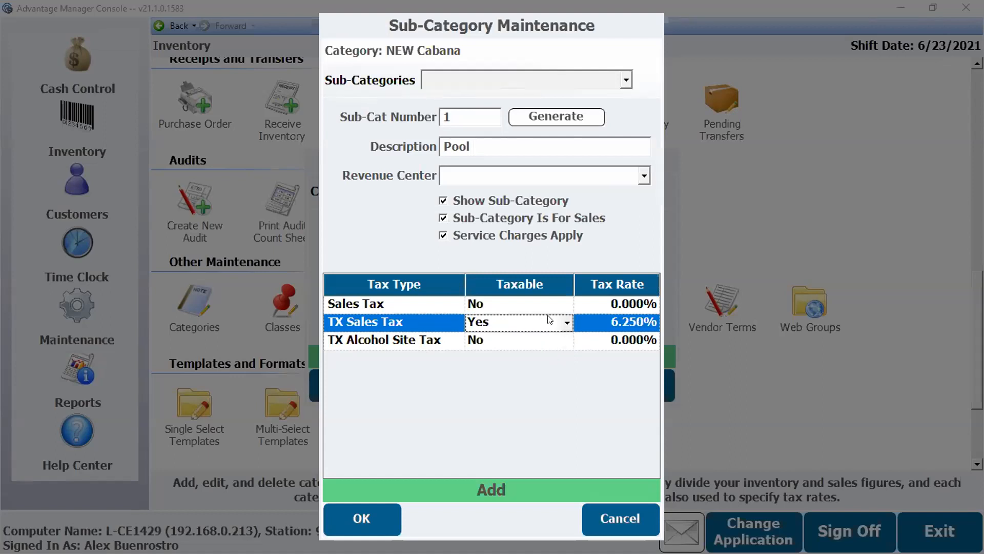
left_click(567, 324)
left_click(560, 340)
left_click(568, 320)
left_click(561, 352)
left_click(383, 512)
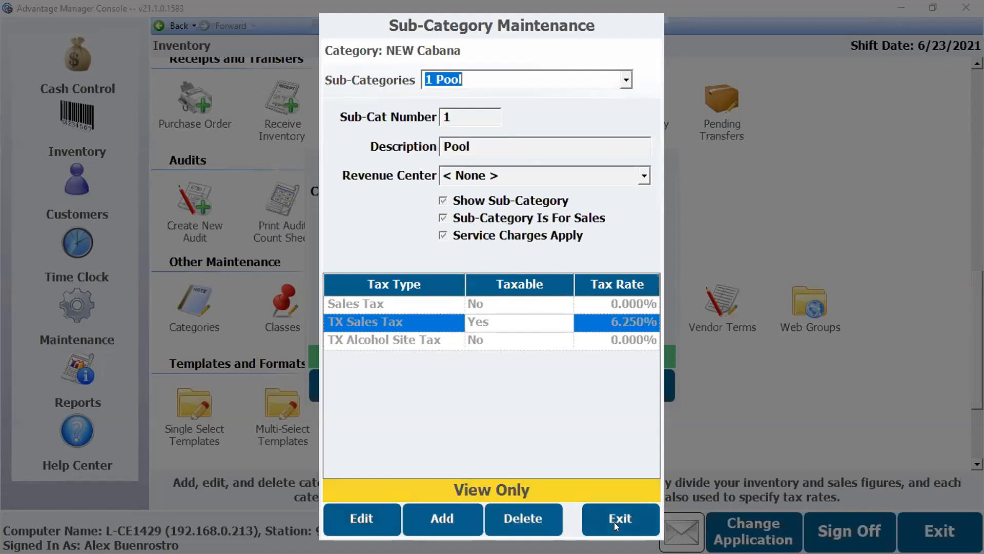
Leave sub-category maintenance, save the Cabana category and close category maintenance
left_click(628, 514)
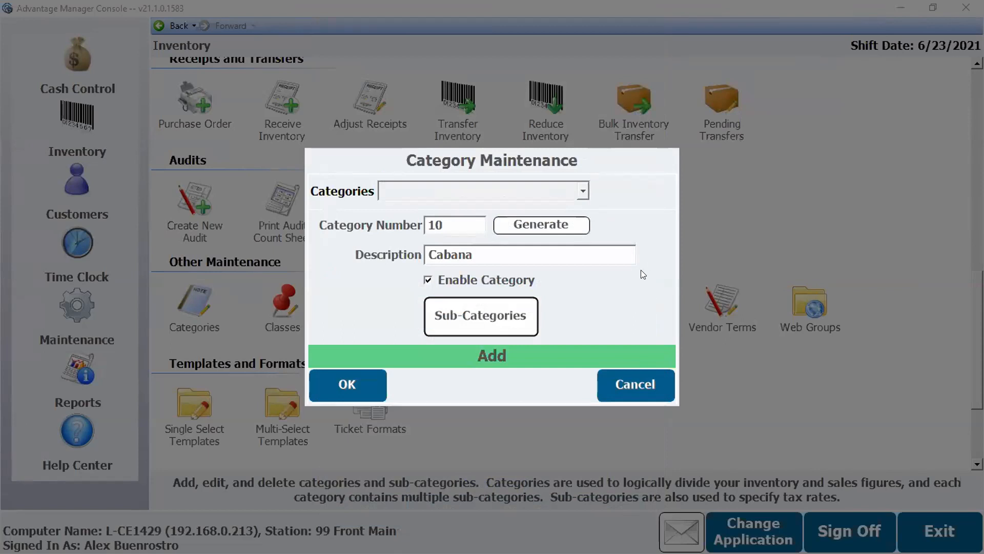
left_click(347, 394)
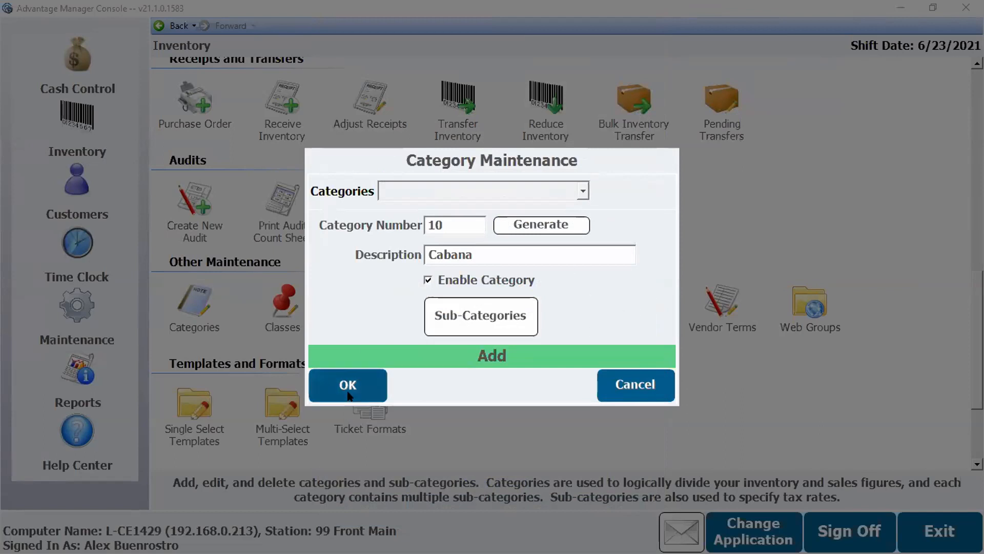
left_click(625, 384)
Open inventory item maintenance and start a new retail item with the description Cabana Refill Drink
scroll(466, 269, "up", 3)
left_click(198, 146)
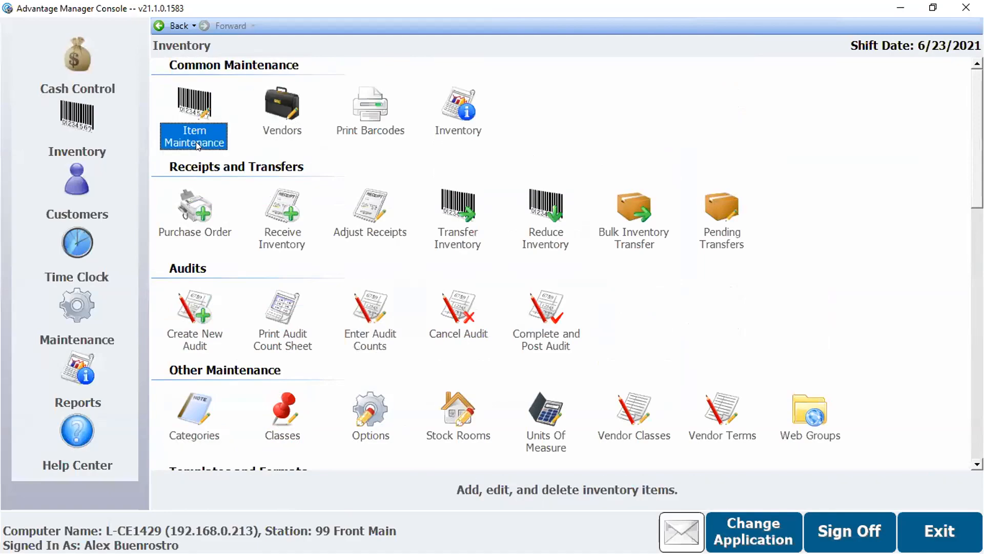
left_click(197, 145)
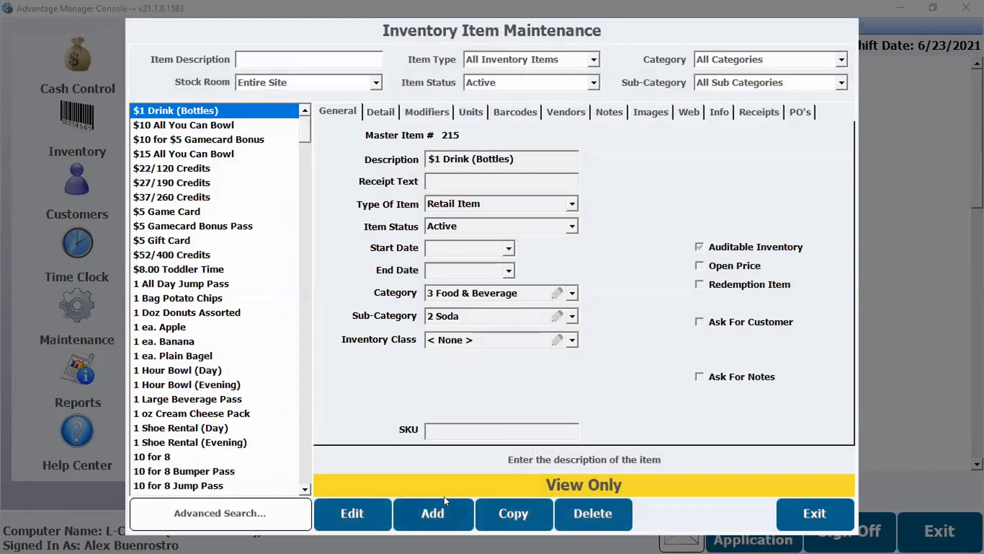
left_click(439, 512)
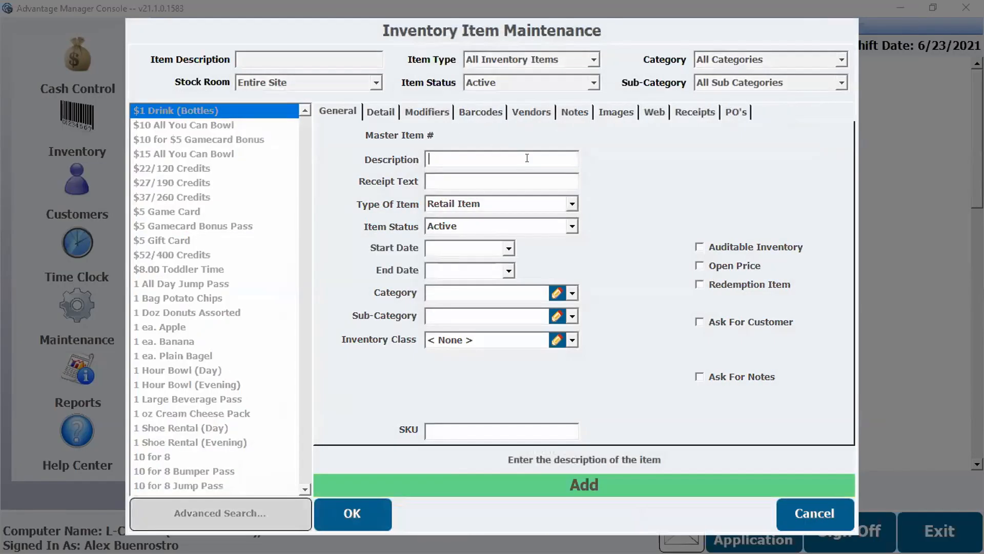
type("Cabana Refill Drink")
Assign category 10 Cabana and sub-category 1 Pool to the Cabana Refill Drink item and save it
left_click(571, 295)
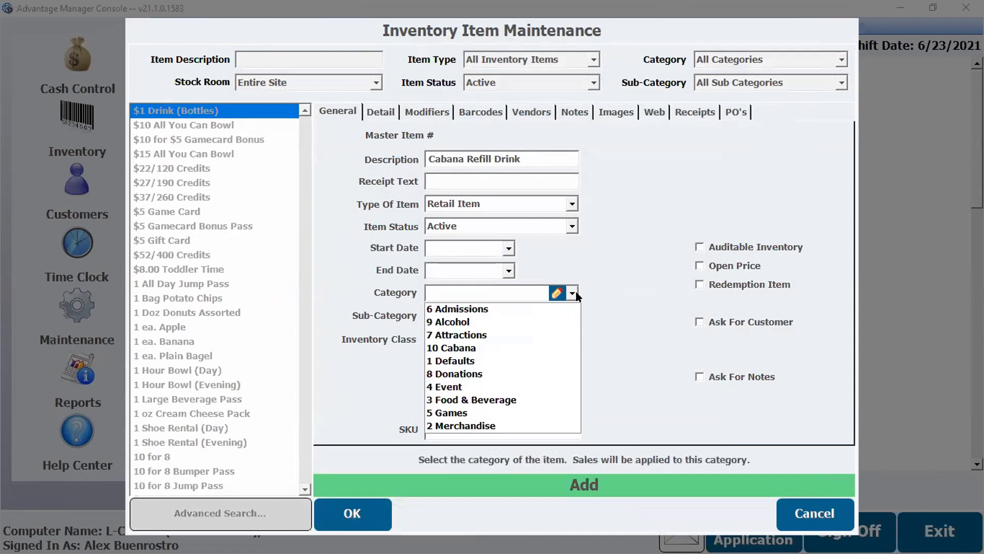
left_click(532, 348)
left_click(568, 316)
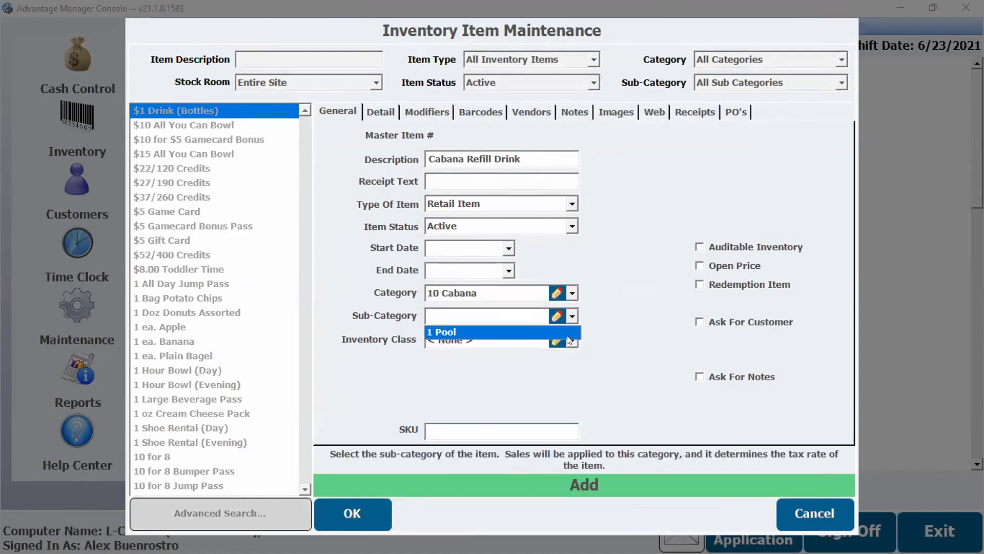
left_click(571, 328)
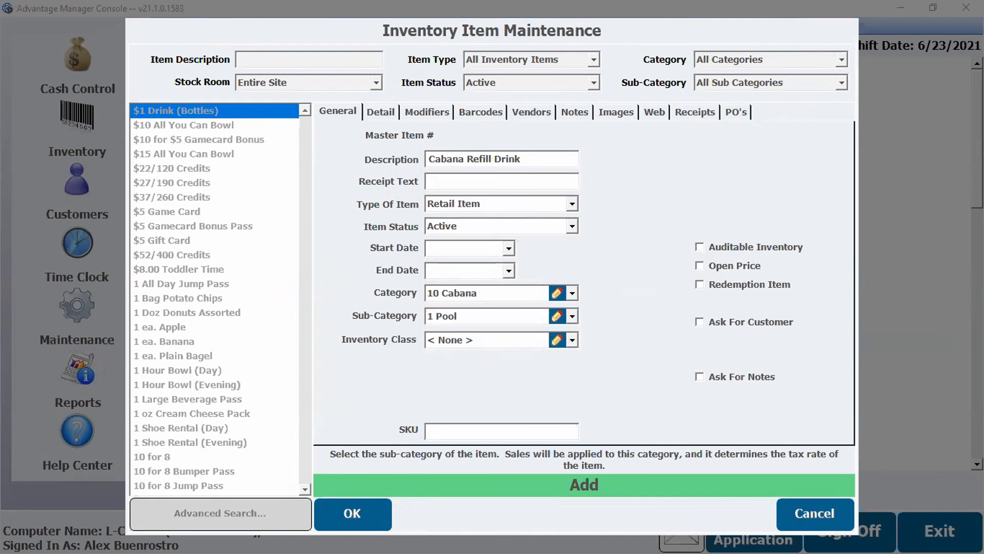
left_click(696, 144)
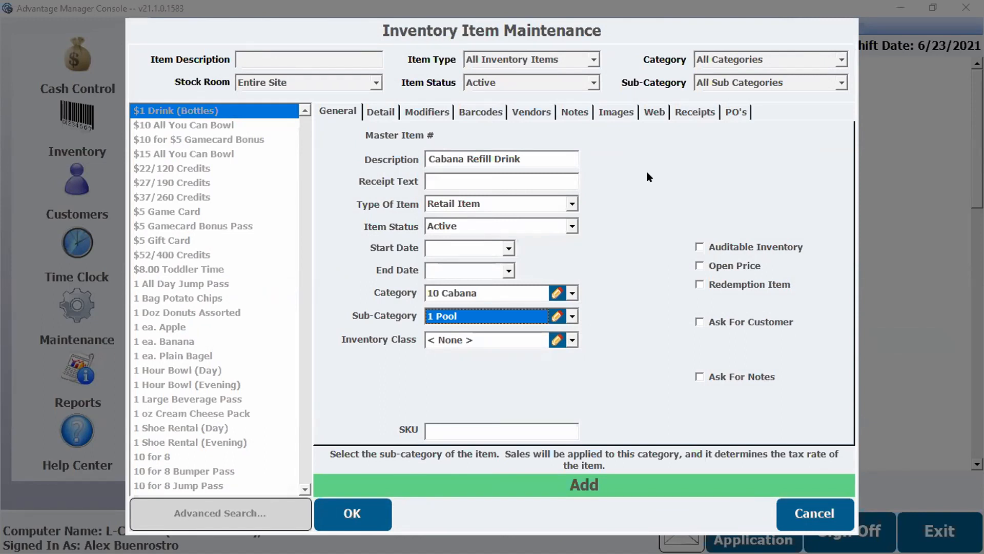
left_click(371, 511)
Select the $1 Drink (Bottles) item in the item list and open it for editing
left_click_drag(303, 206, 304, 113)
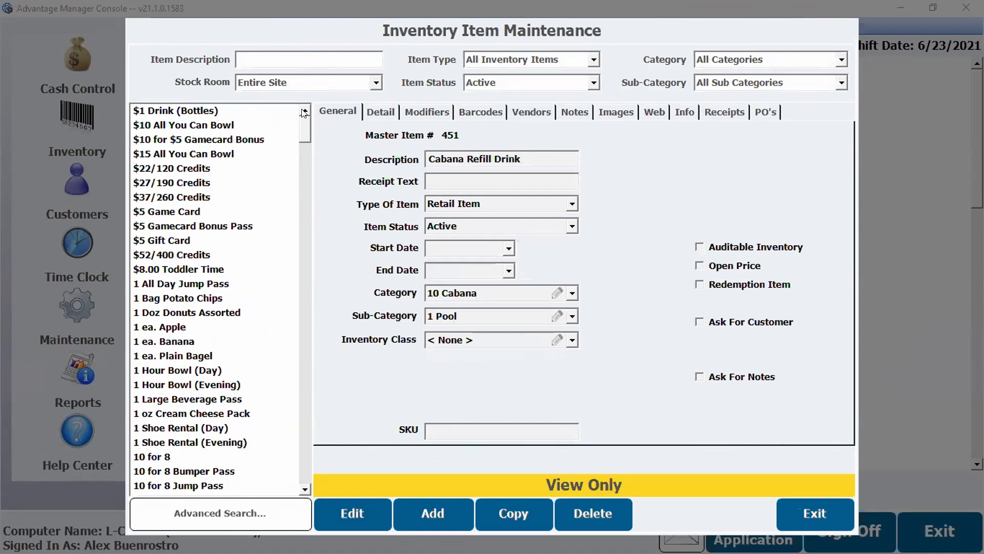
left_click(229, 109)
left_click_drag(580, 35, 592, 31)
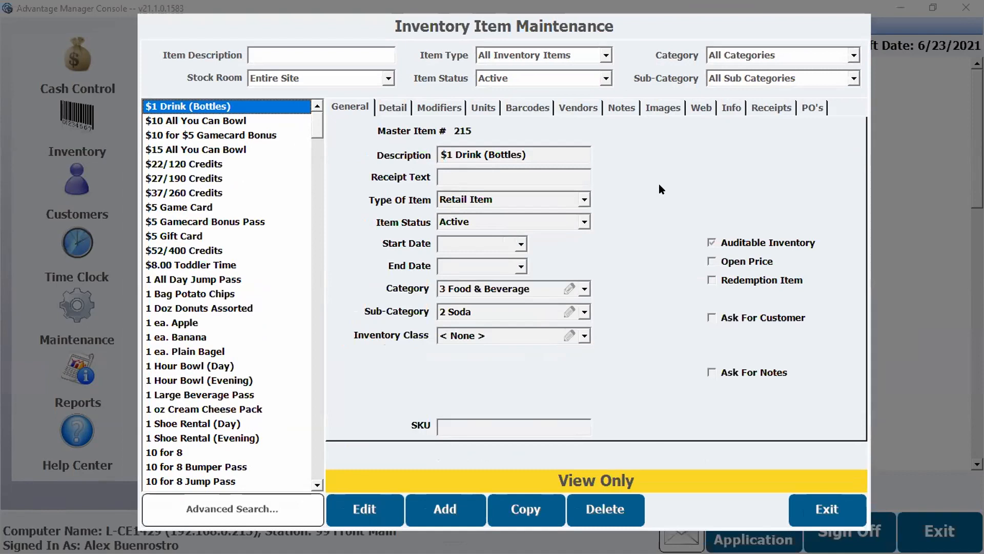
left_click(381, 512)
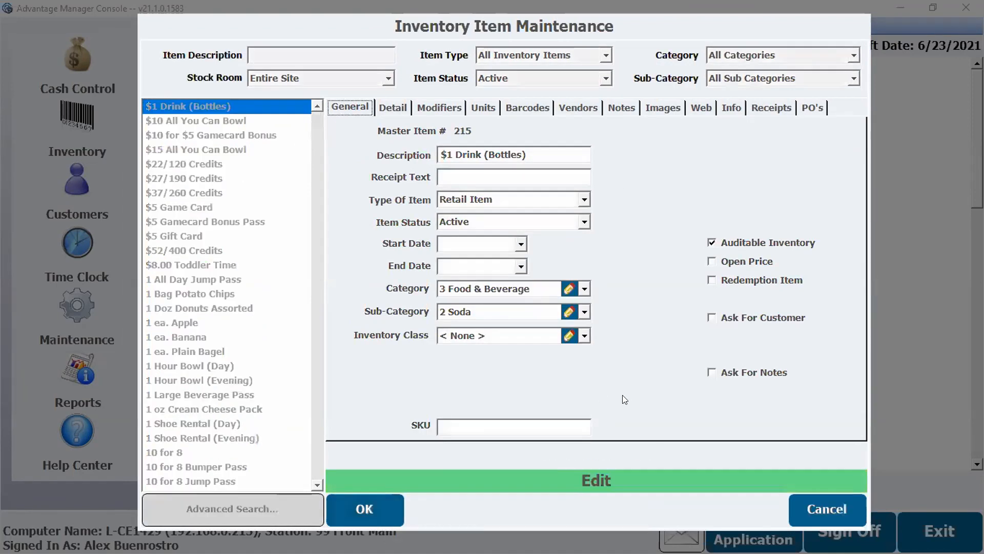
Turn off Auditable Inventory for the $1 Drink (Bottles) item and save it
left_click(712, 243)
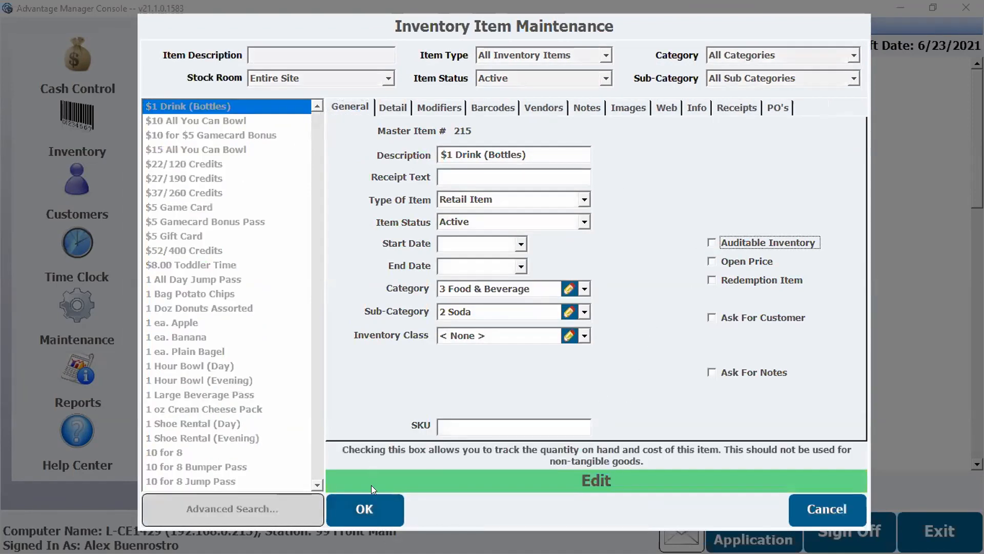
left_click(357, 512)
left_click(406, 336)
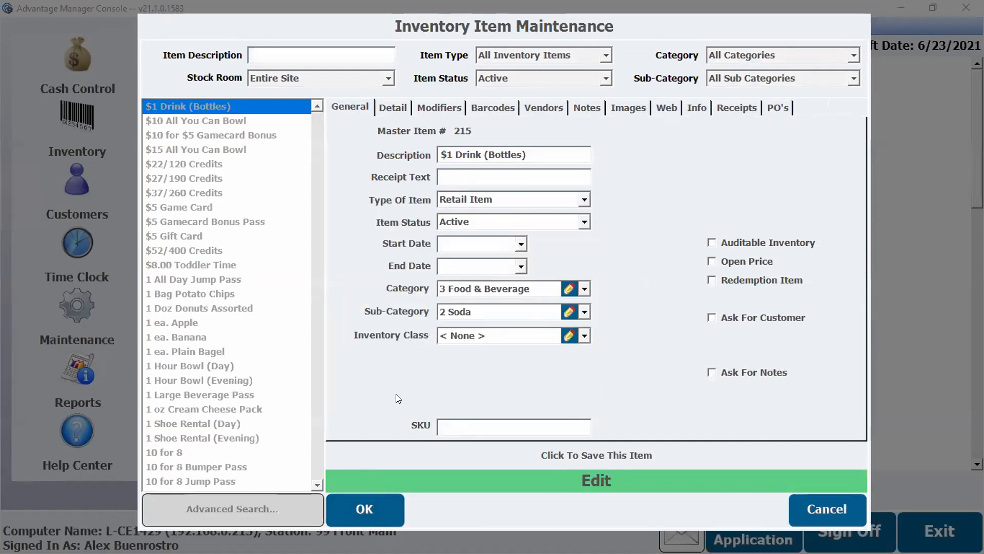
left_click(369, 510)
Reopen the $1 Drink (Bottles) item for editing, turn Auditable Inventory on and check how the option affects the unit settings
left_click(373, 510)
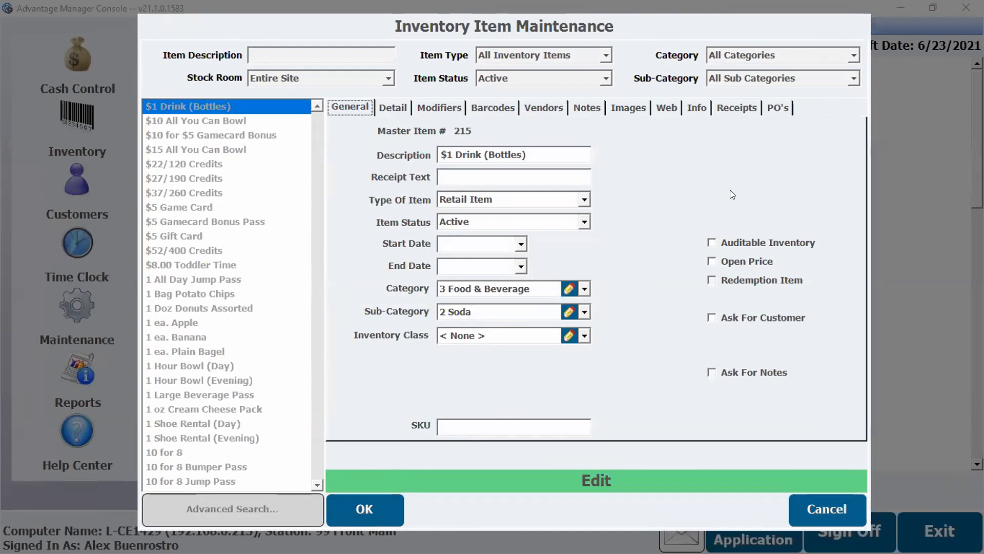
mouse_move(776, 238)
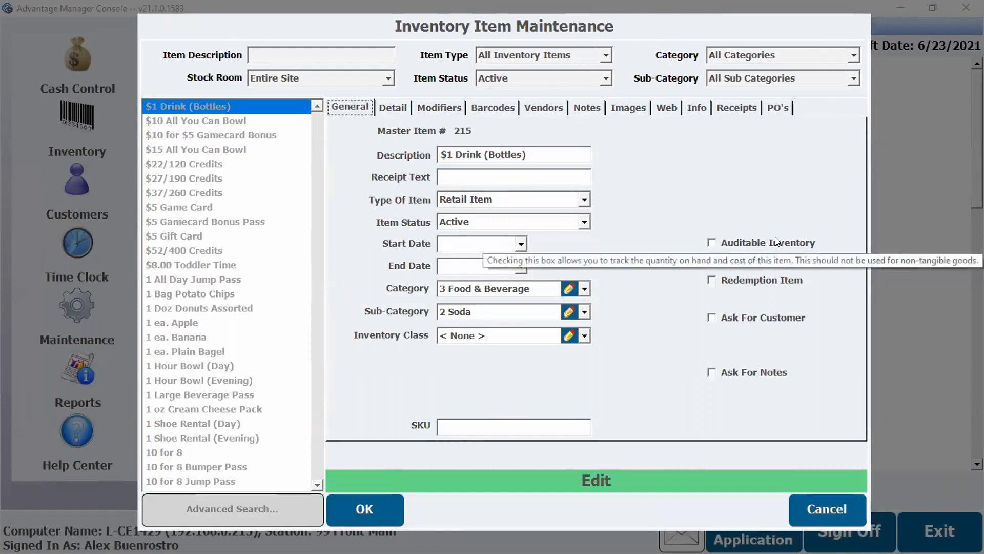
left_click(710, 241)
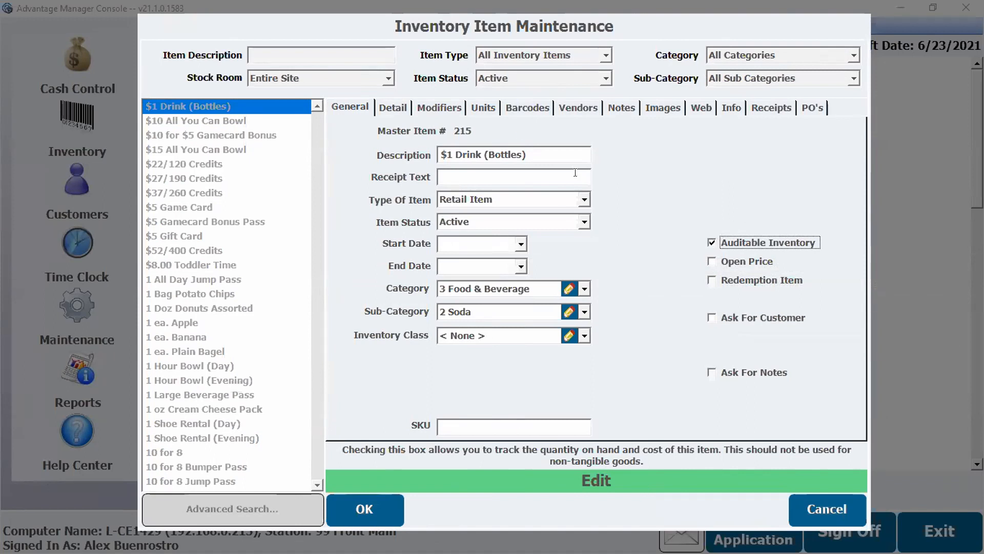
left_click(484, 108)
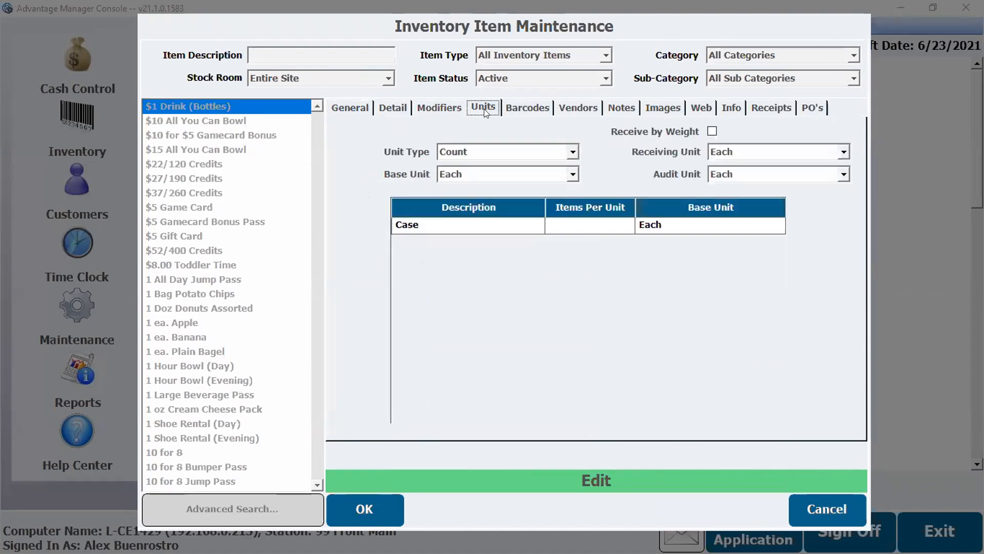
left_click(348, 109)
left_click(712, 243)
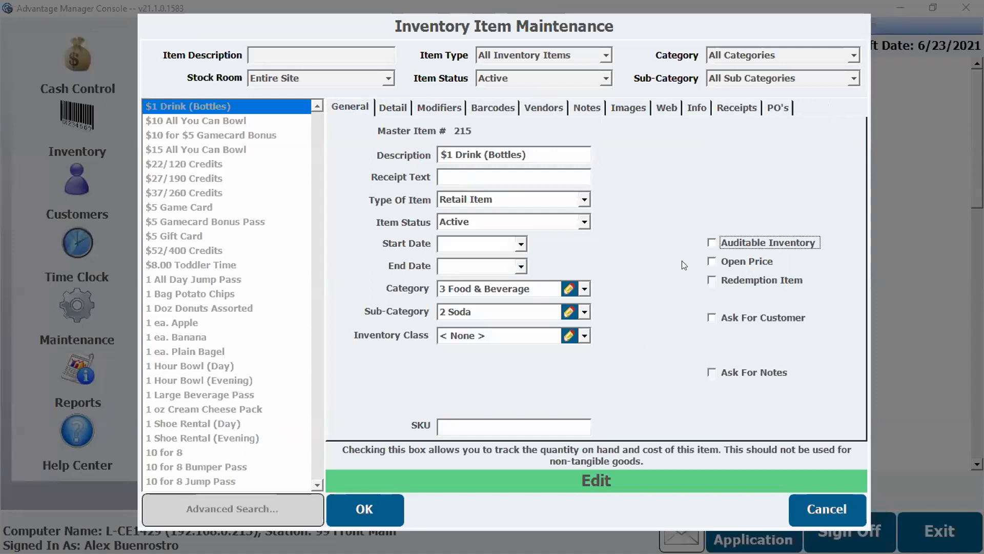
left_click(712, 243)
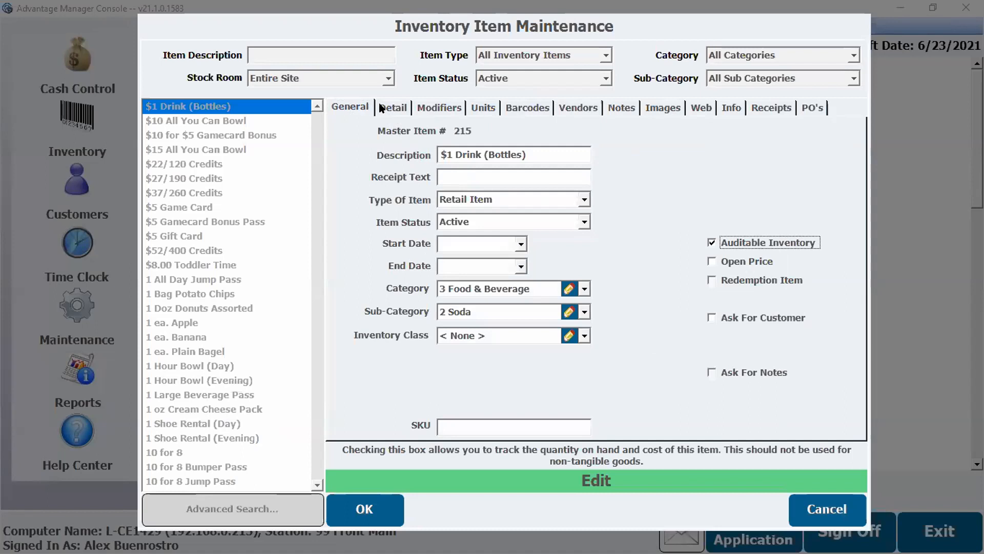
Review the unit settings of the $1 Drink (Bottles) item and the available unit types, keeping Count
left_click(484, 108)
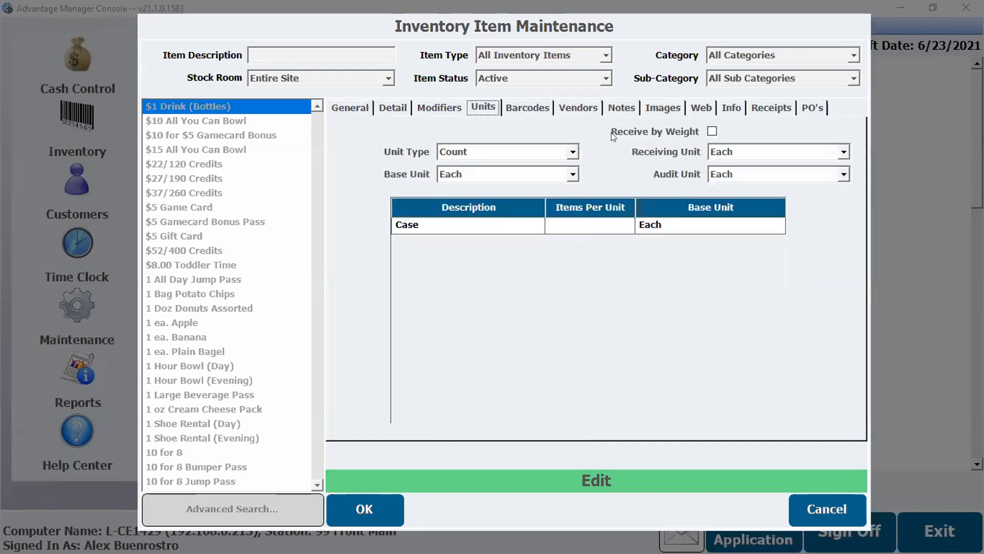
mouse_move(638, 206)
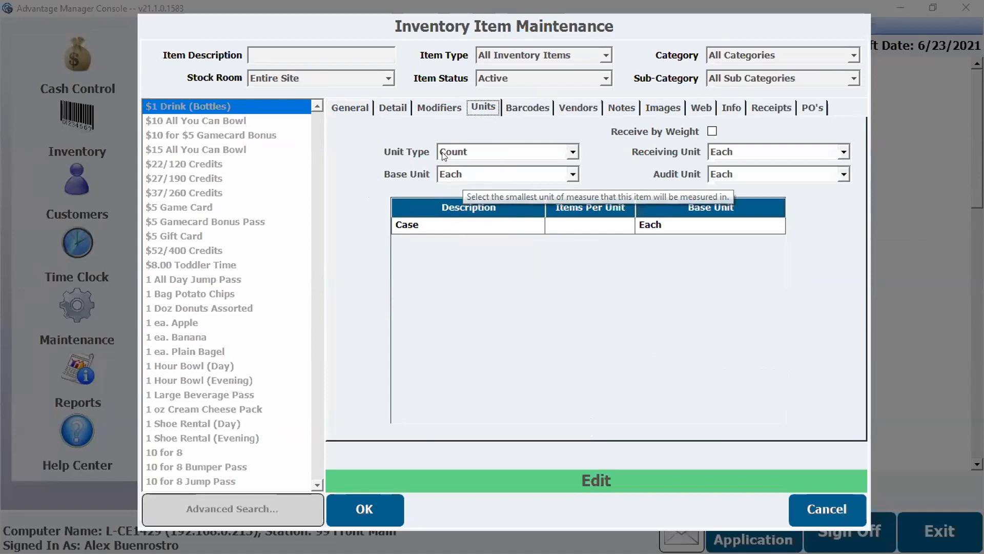
left_click(574, 150)
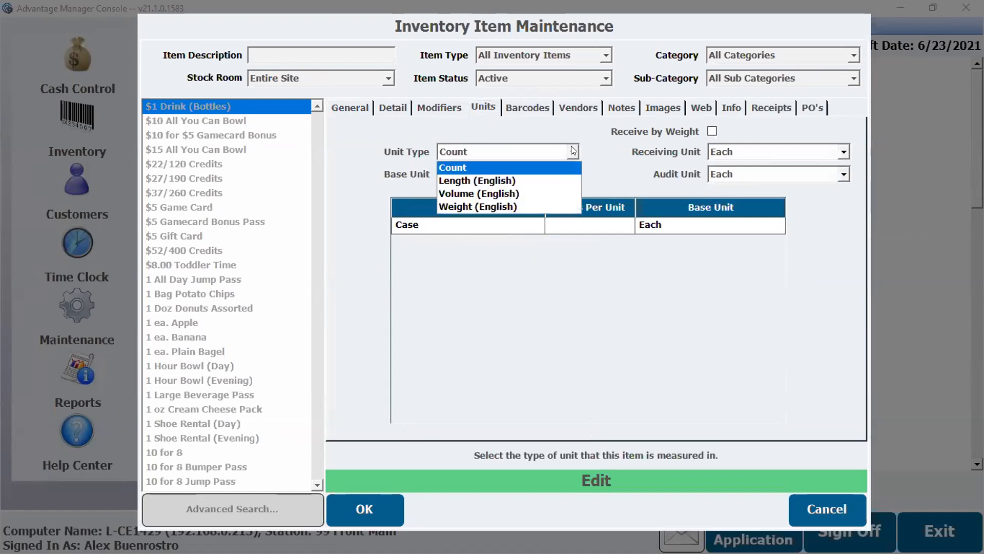
left_click(574, 150)
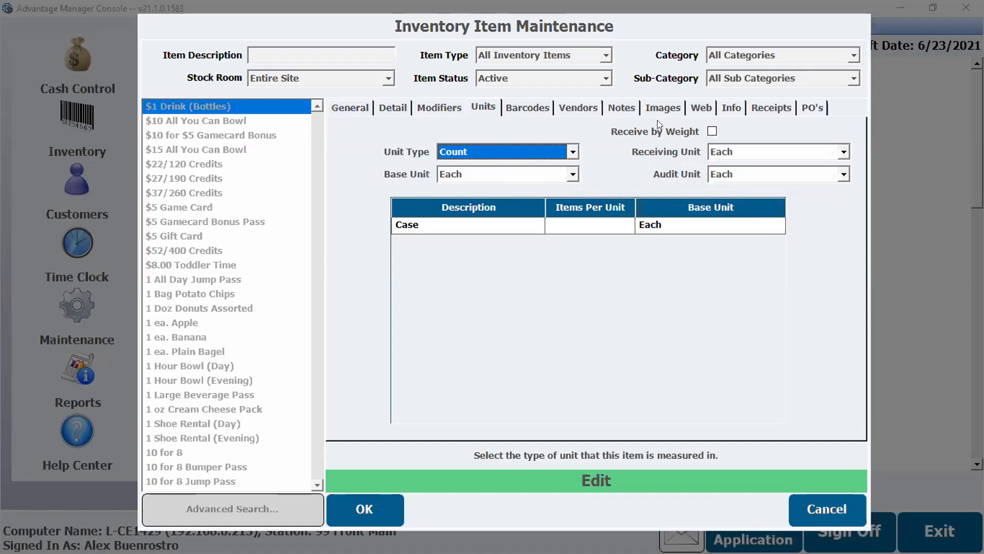
Set both the receiving unit and the audit unit of the $1 Drink (Bottles) item to Dozen
left_click(843, 151)
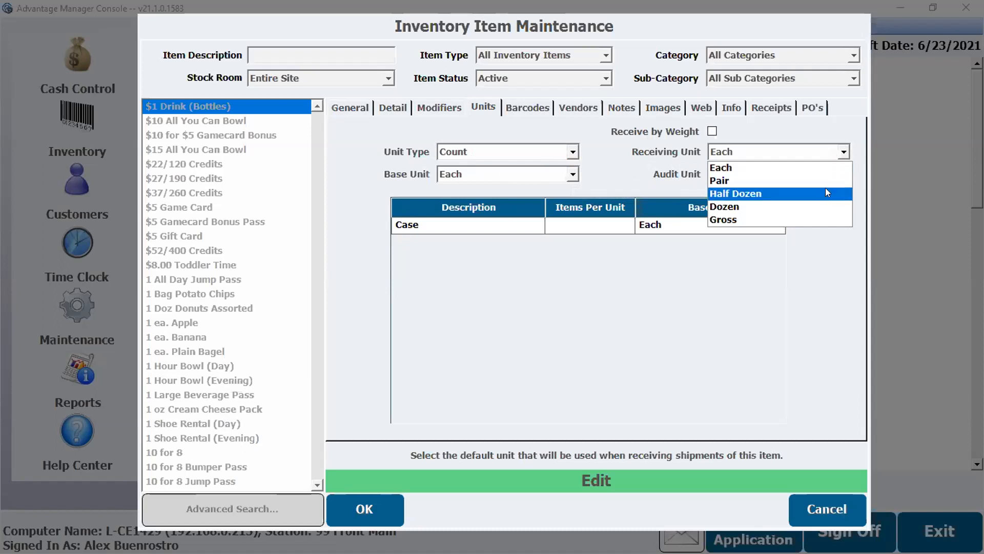
left_click(825, 202)
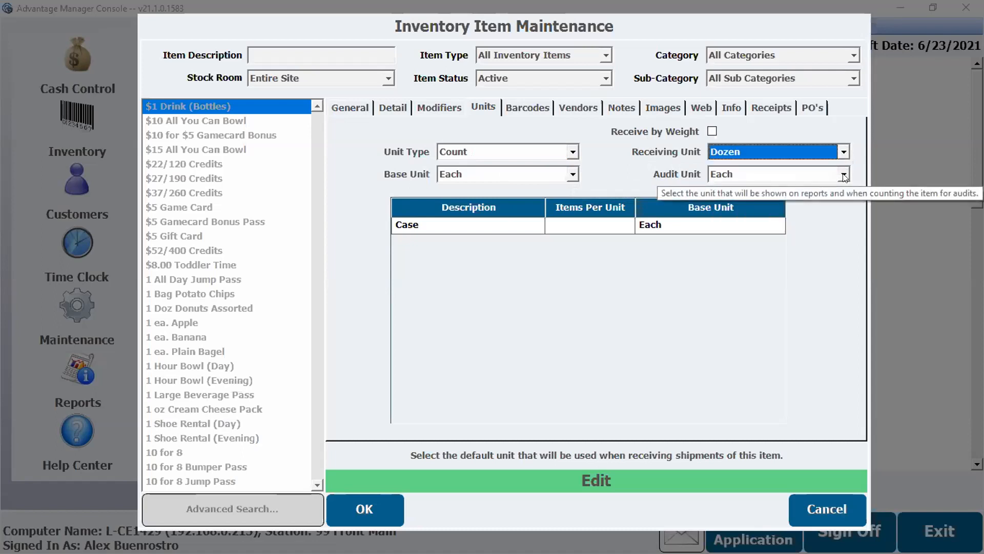
left_click(791, 177)
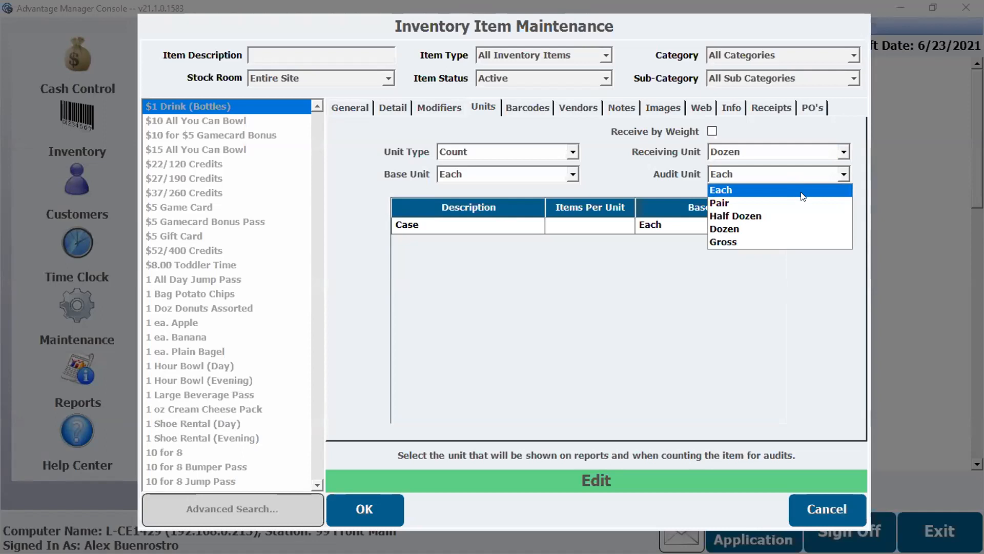
left_click(800, 227)
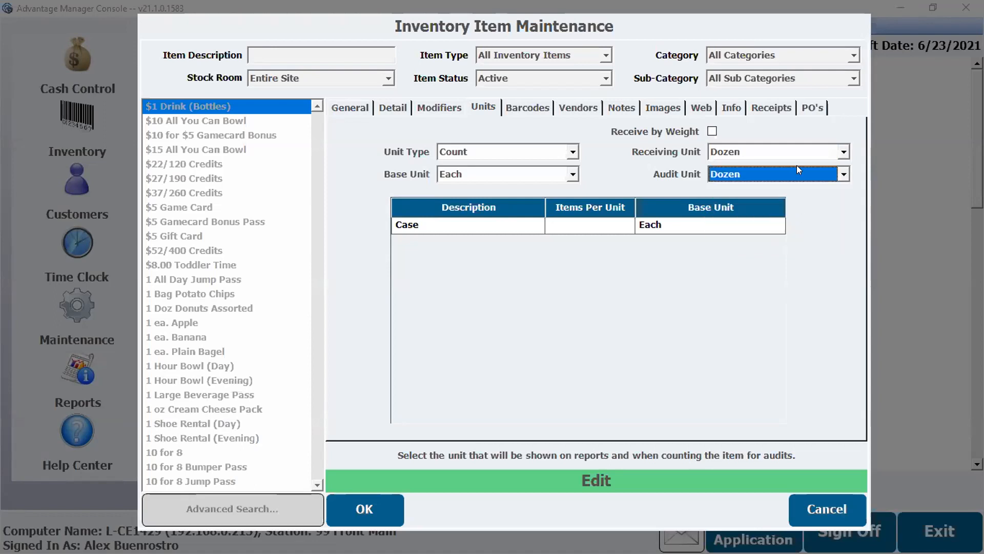
Set the Case unit of the $1 Drink (Bottles) item to 24 items per unit
left_click(580, 229)
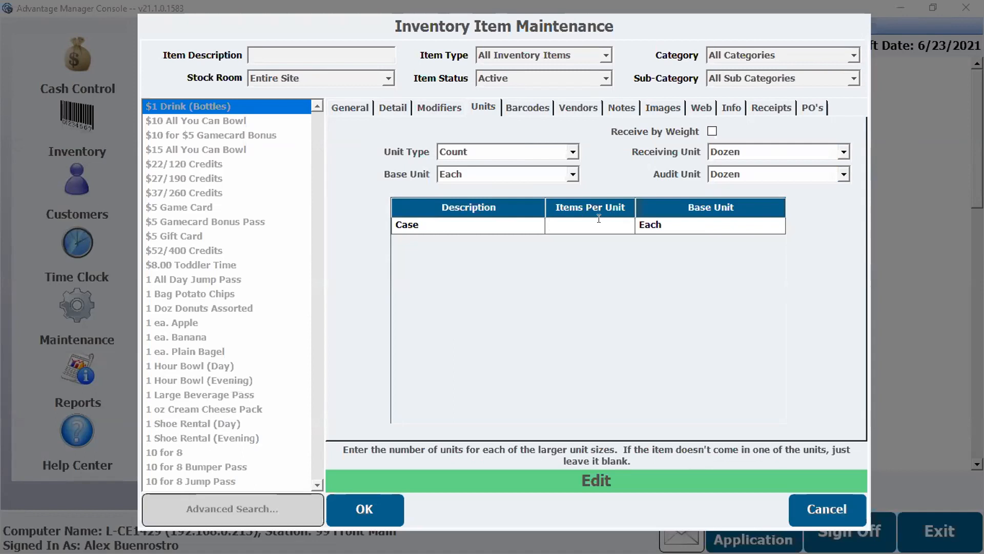
type("24")
Try Receive by Weight on and off for the item and review the receiving unit choices, keeping Dozen
left_click(712, 131)
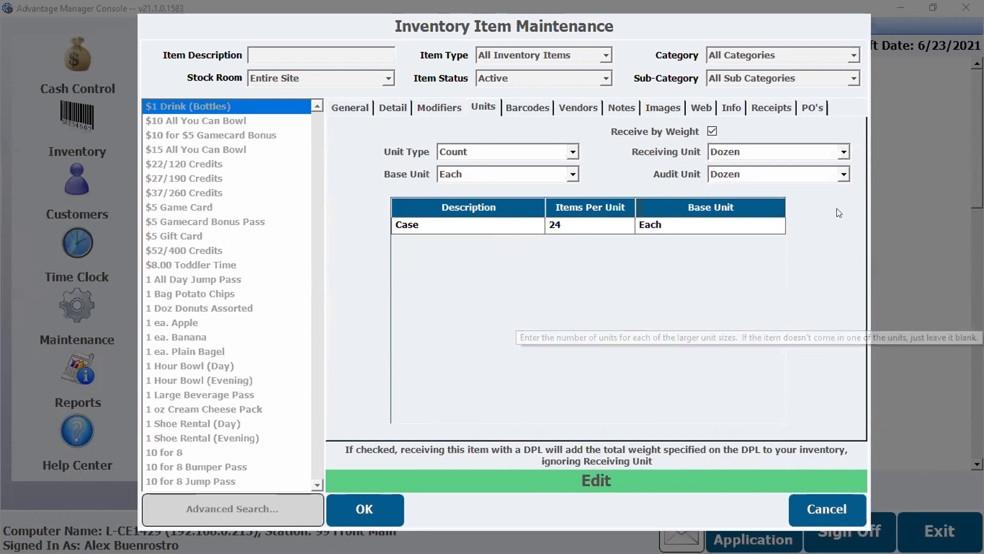
left_click(712, 132)
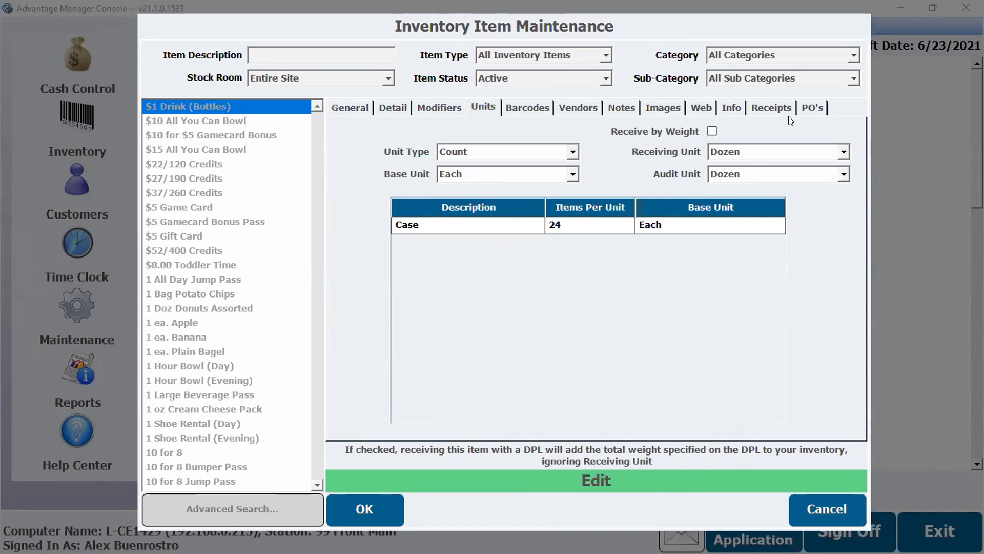
left_click(843, 152)
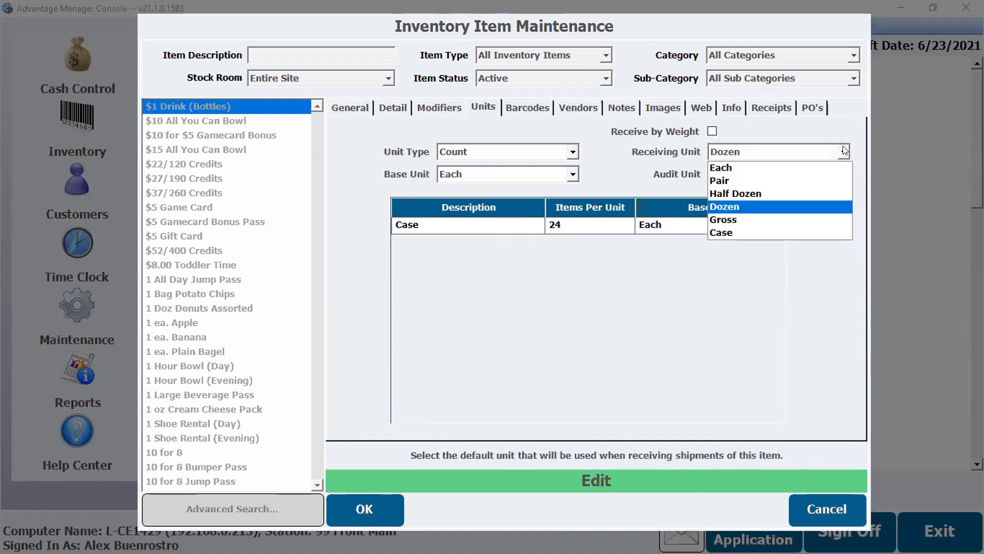
left_click(854, 132)
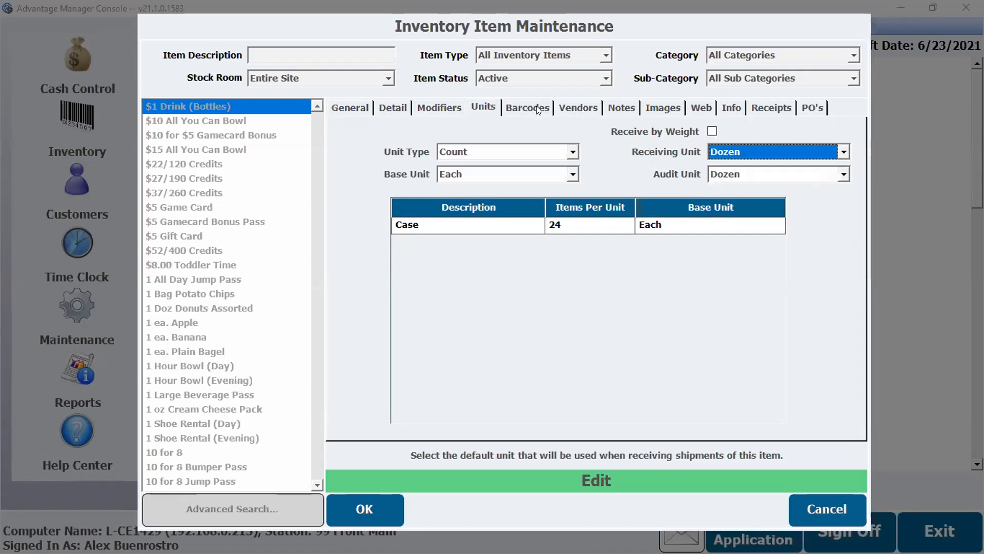
Add All Foods Inc. as a vendor of the $1 Drink (Bottles) item with a standard cost of $4.00 per dozen
left_click(569, 107)
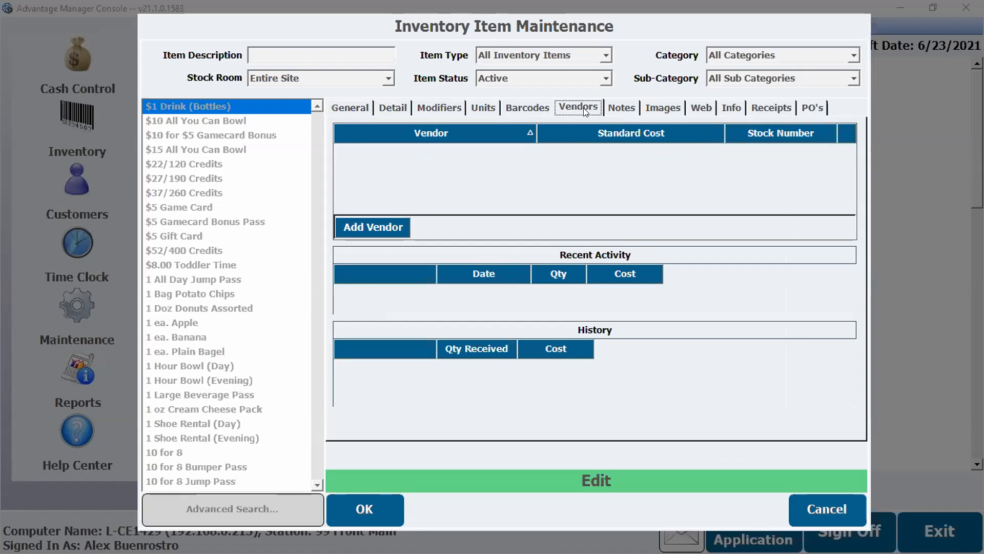
left_click(396, 221)
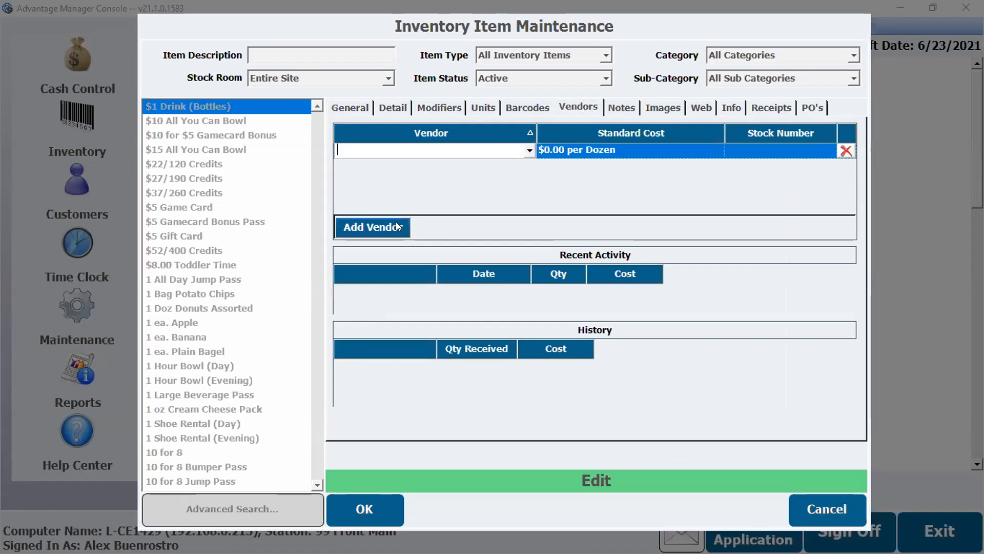
left_click(528, 149)
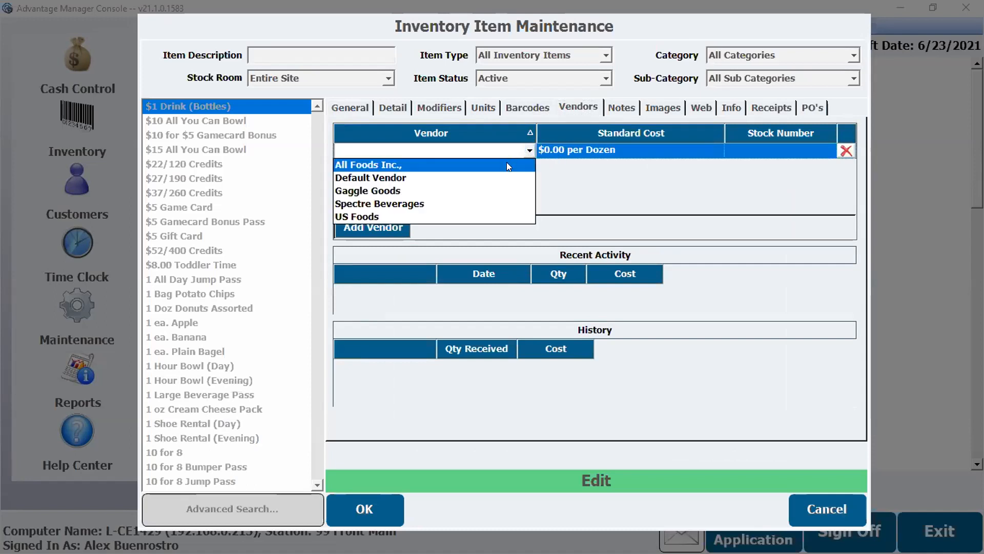
left_click(507, 164)
left_click(556, 148)
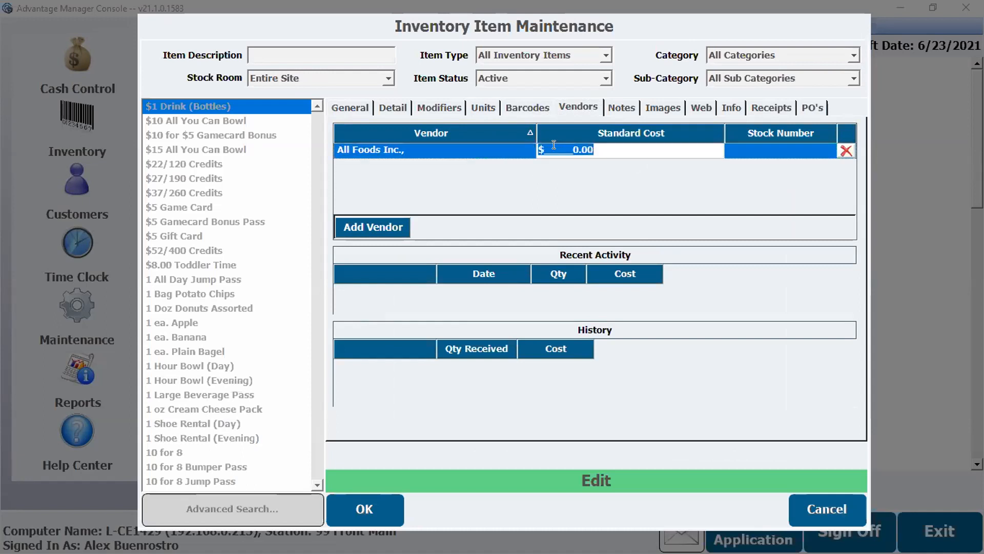
key("BackSpace")
type("4")
left_click(752, 150)
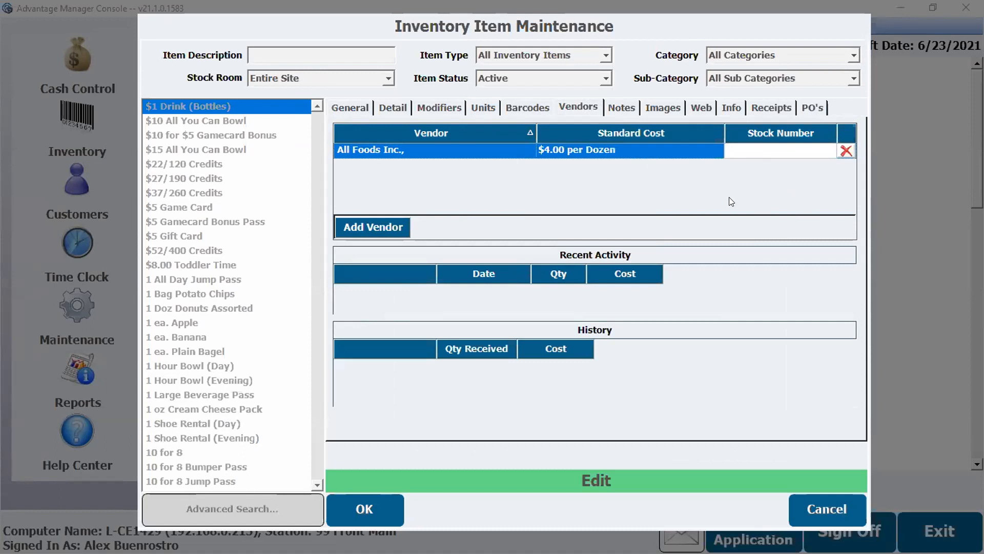
Review the barcode and notes entries of the $1 Drink (Bottles) item
left_click(520, 104)
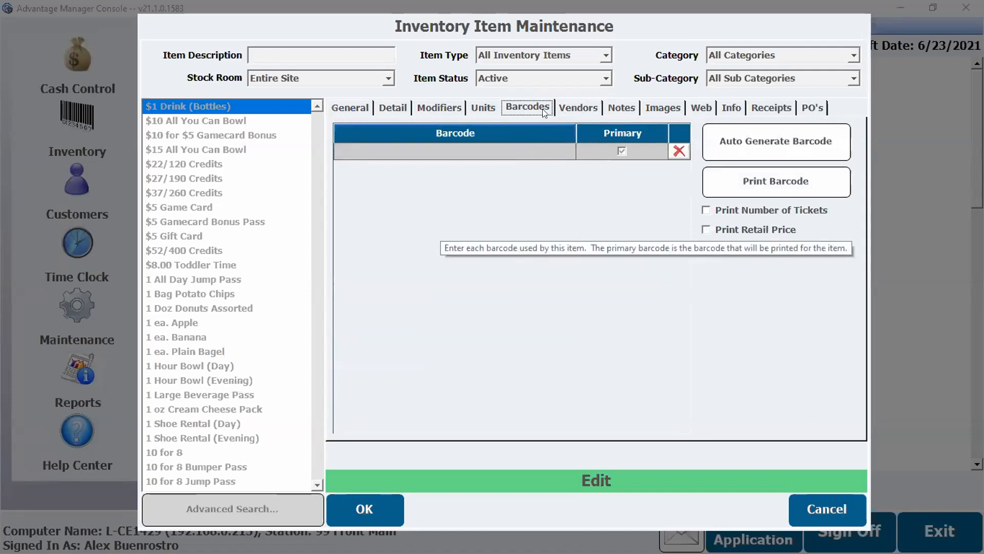
left_click(461, 148)
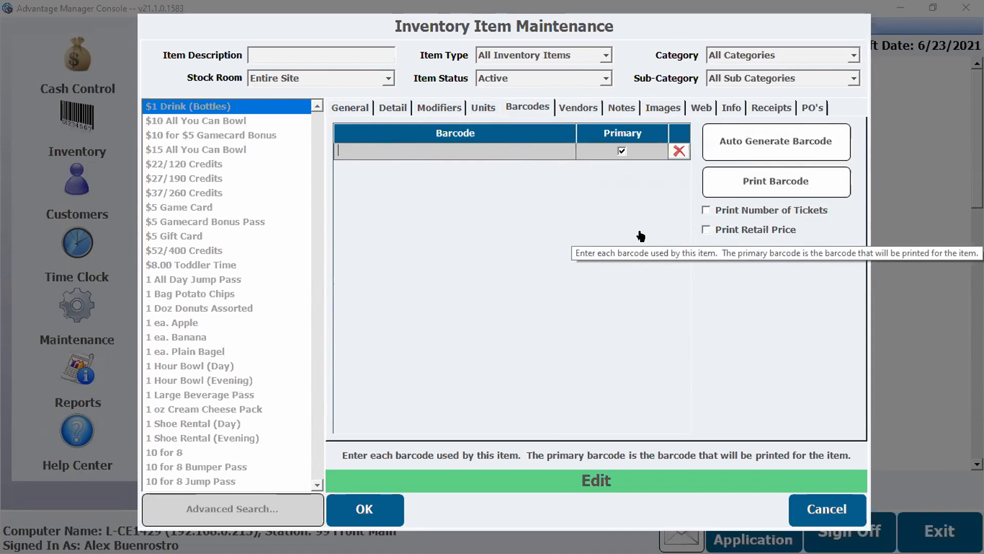
left_click(617, 108)
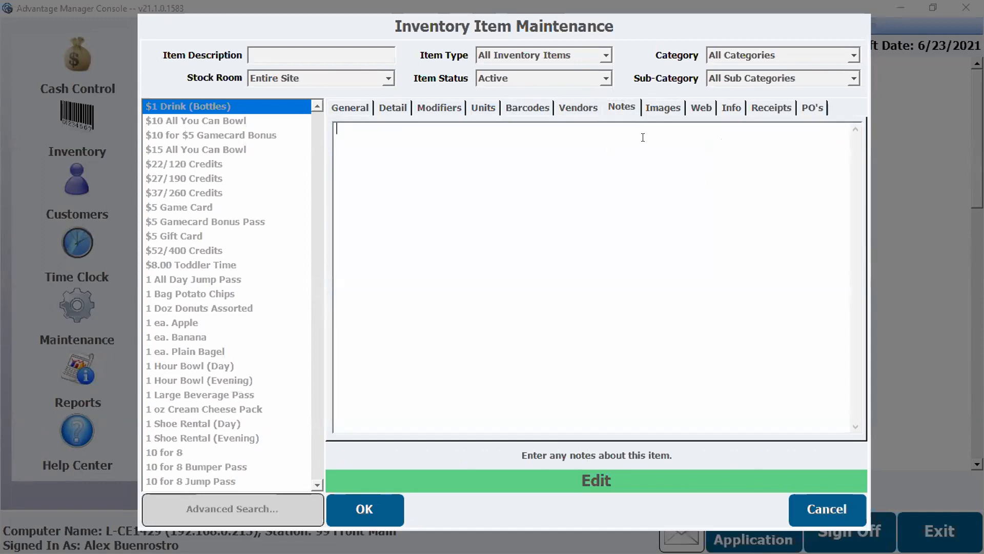
Examine the item's units per sale, reorder level, quantity and lead days, comparing them with Reorder Uses A Build To Level on and off
left_click(397, 108)
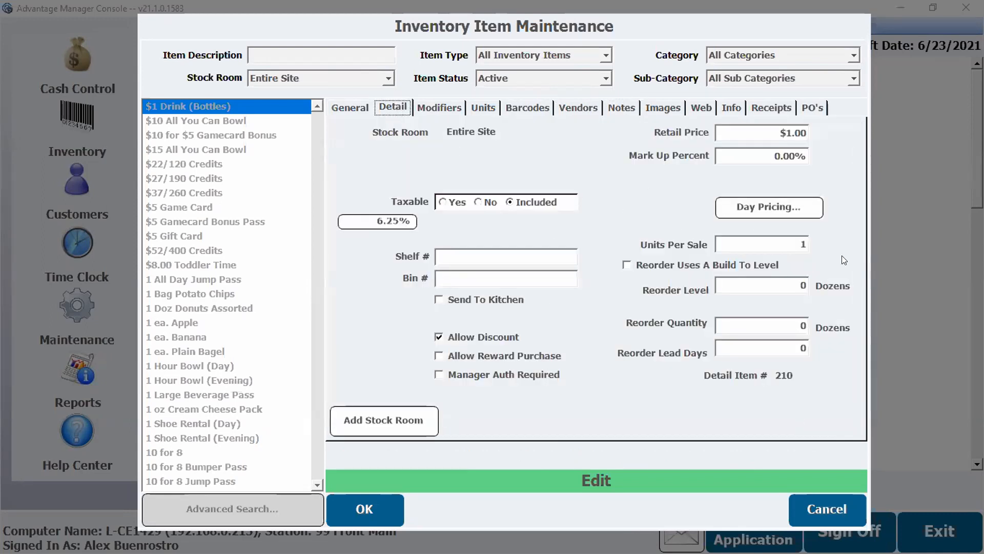
left_click(802, 246)
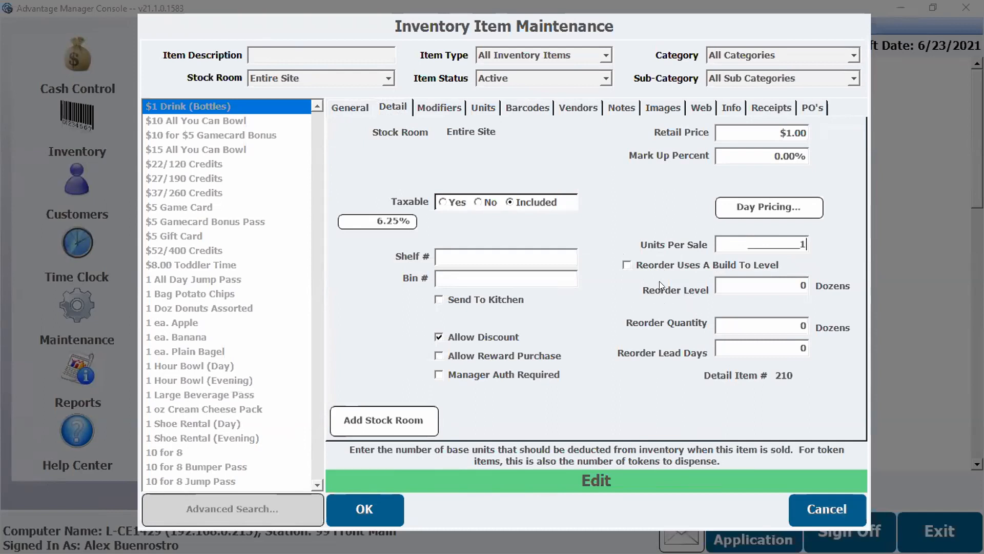
left_click(626, 264)
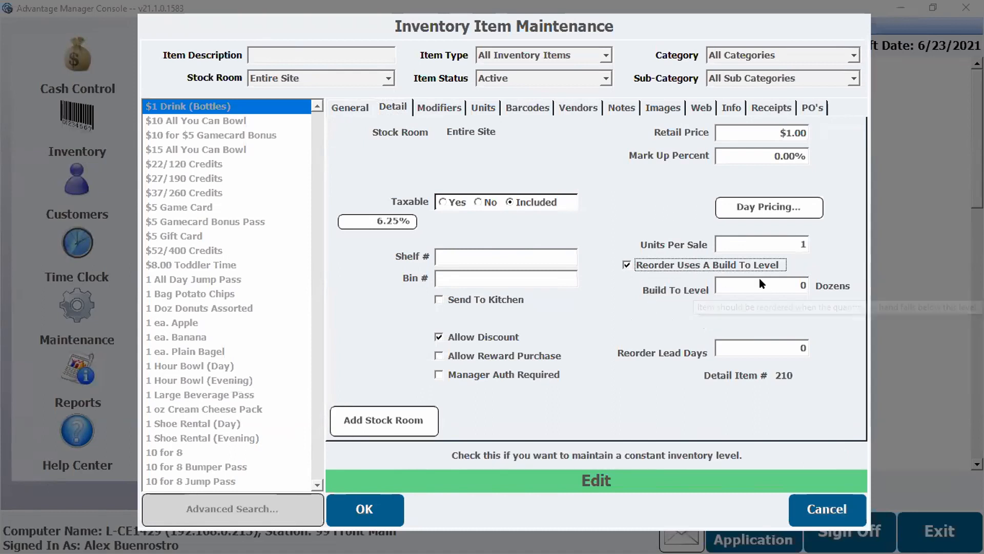
left_click(803, 286)
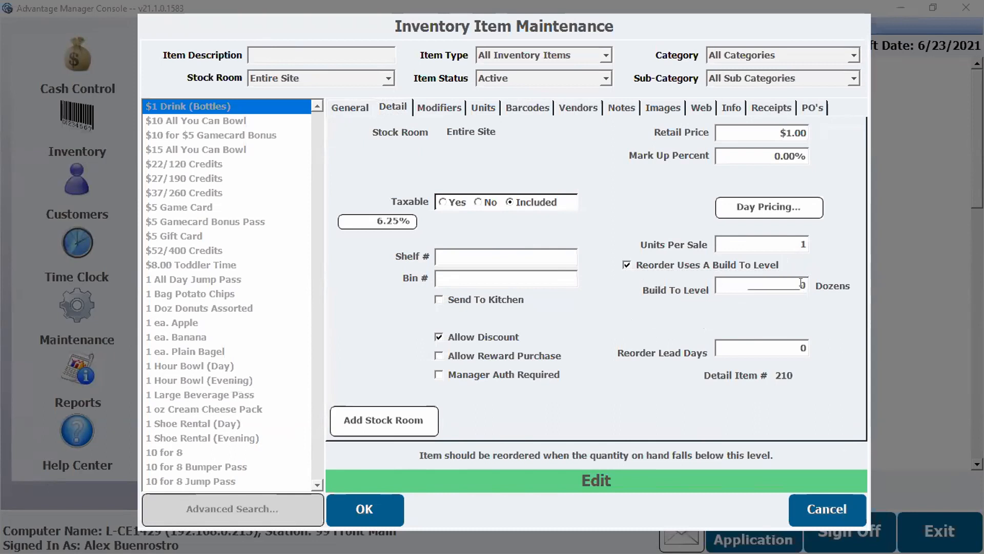
left_click(626, 265)
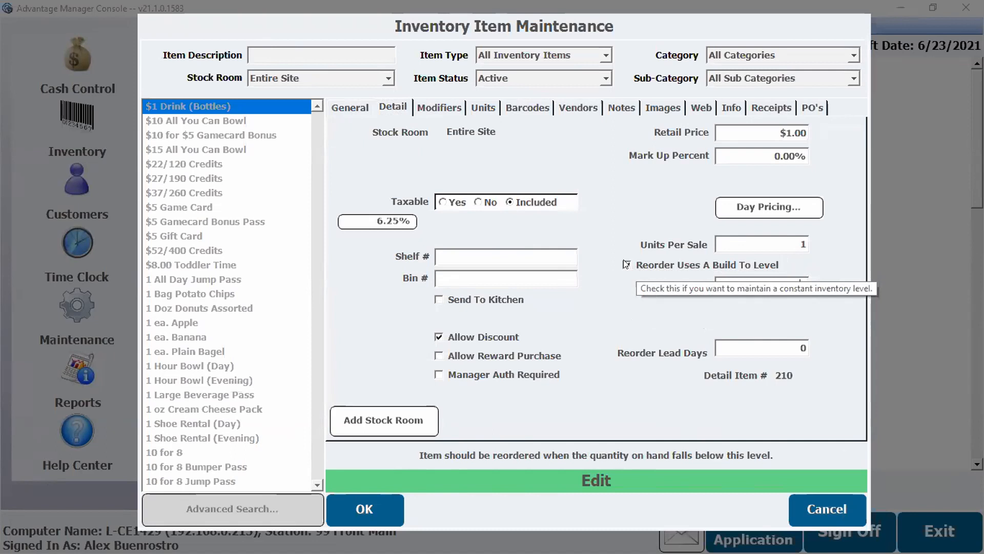
left_click(626, 265)
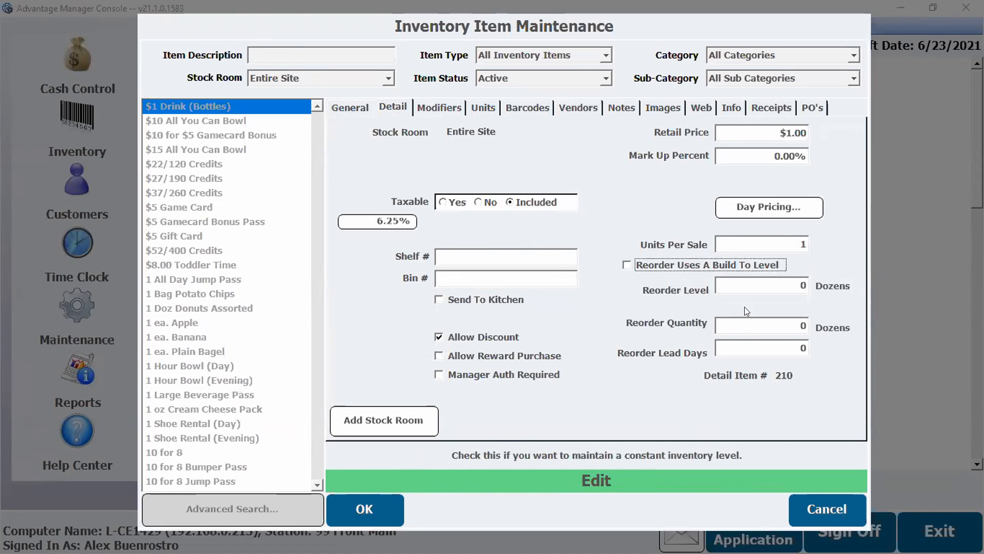
left_click(803, 286)
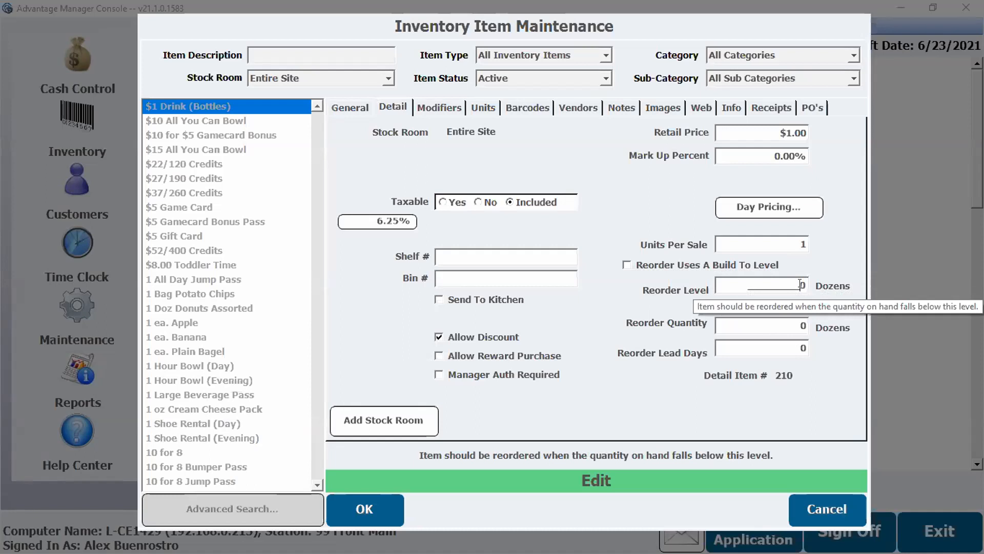
left_click(626, 265)
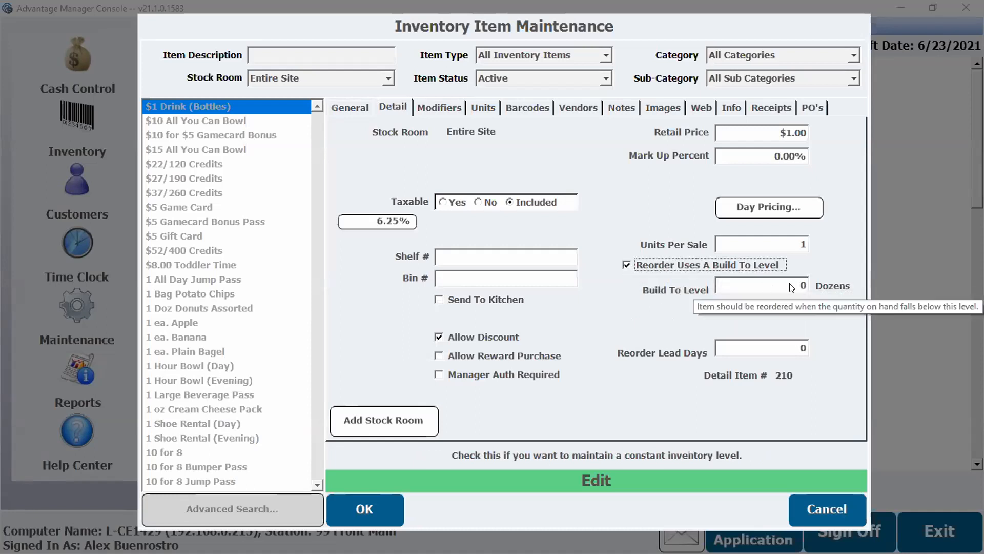
left_click(802, 284)
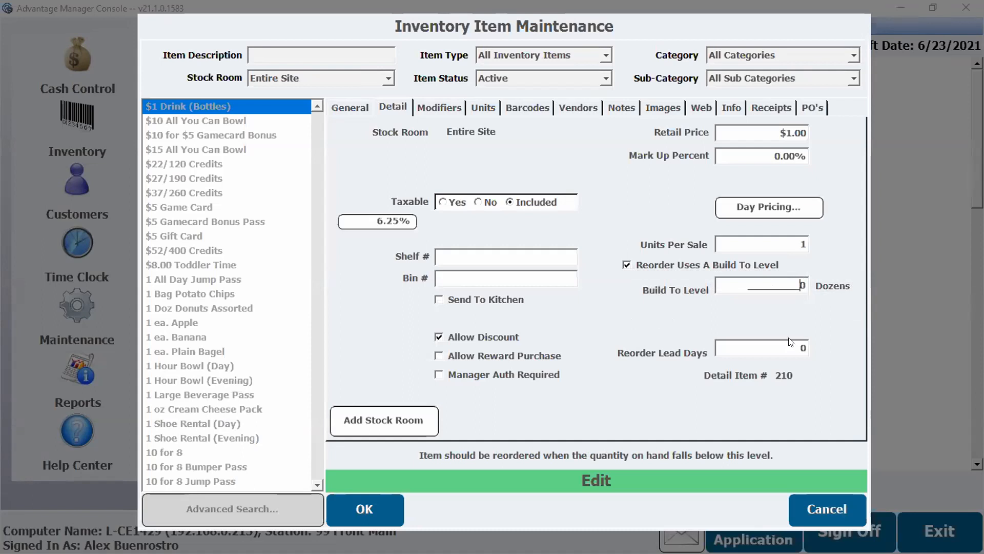
left_click(627, 266)
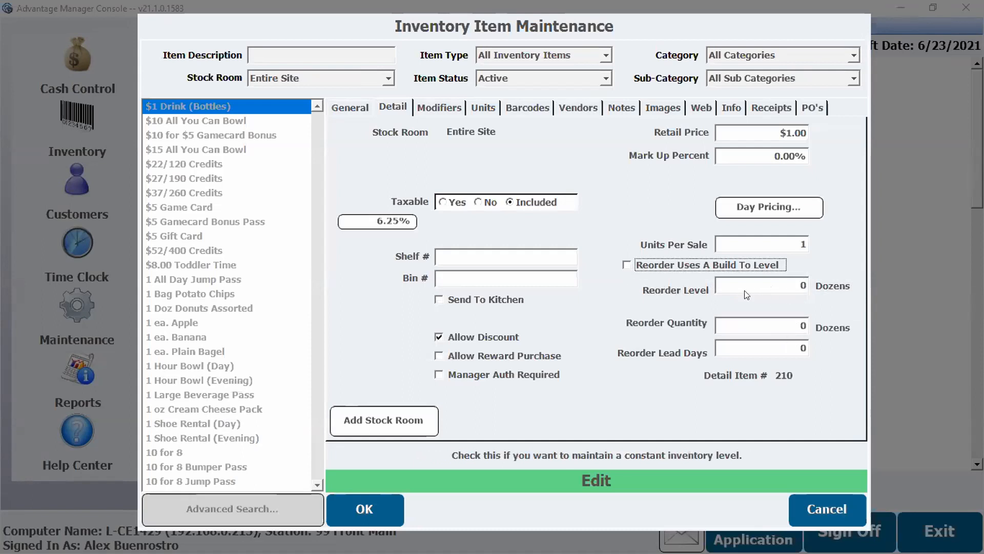
left_click(803, 327)
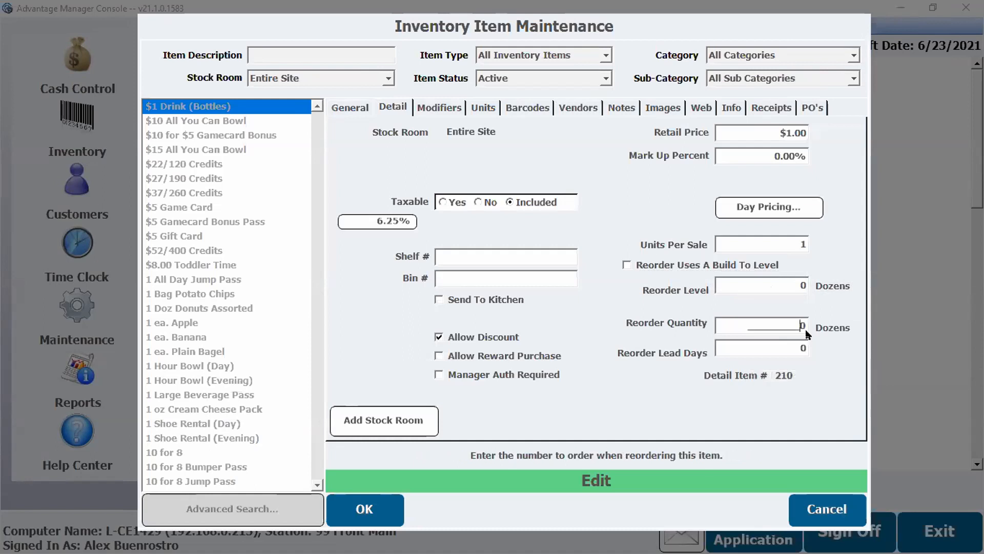
key("Tab")
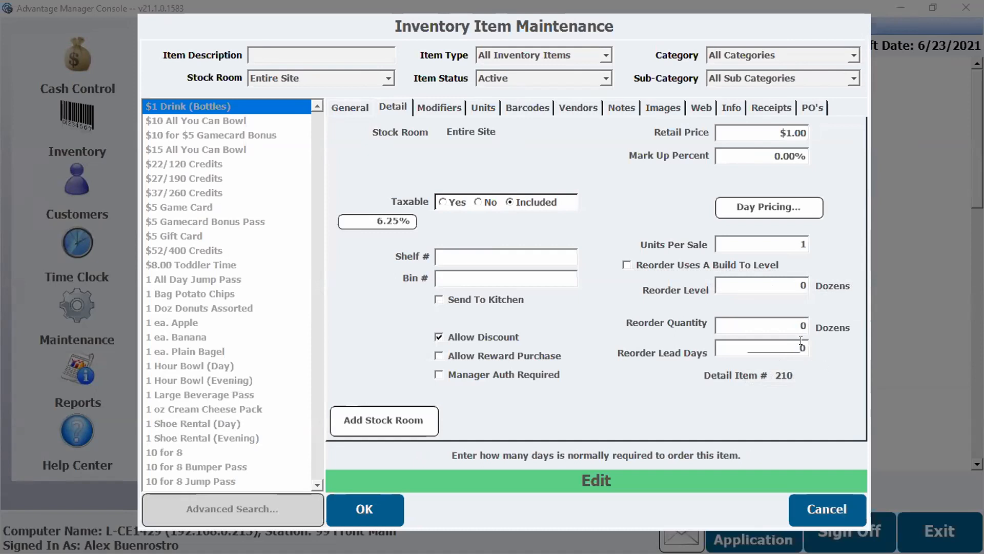
Try adding the $1 Drink (Bottles) item to the Gift Shoppe stock room, cancelling without saving
left_click(361, 110)
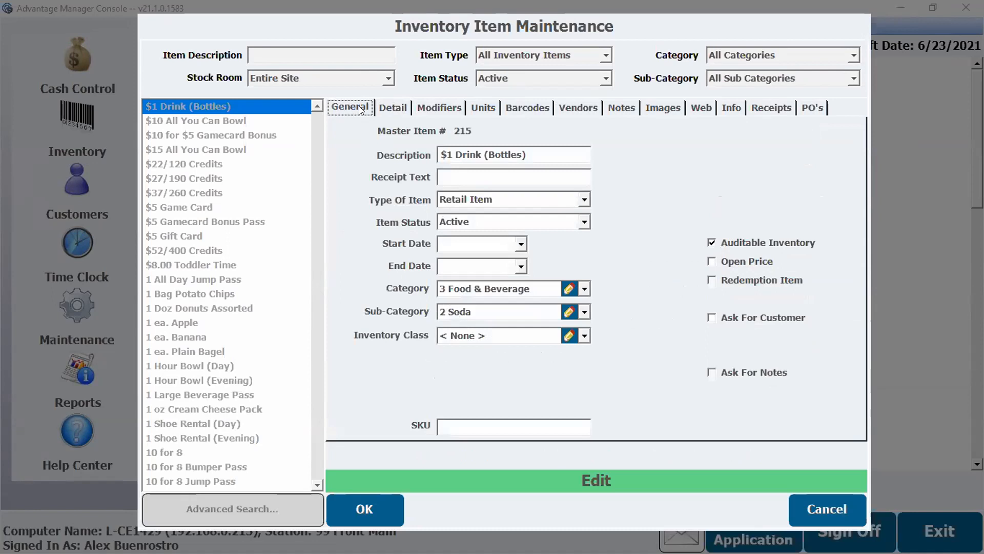
left_click(386, 110)
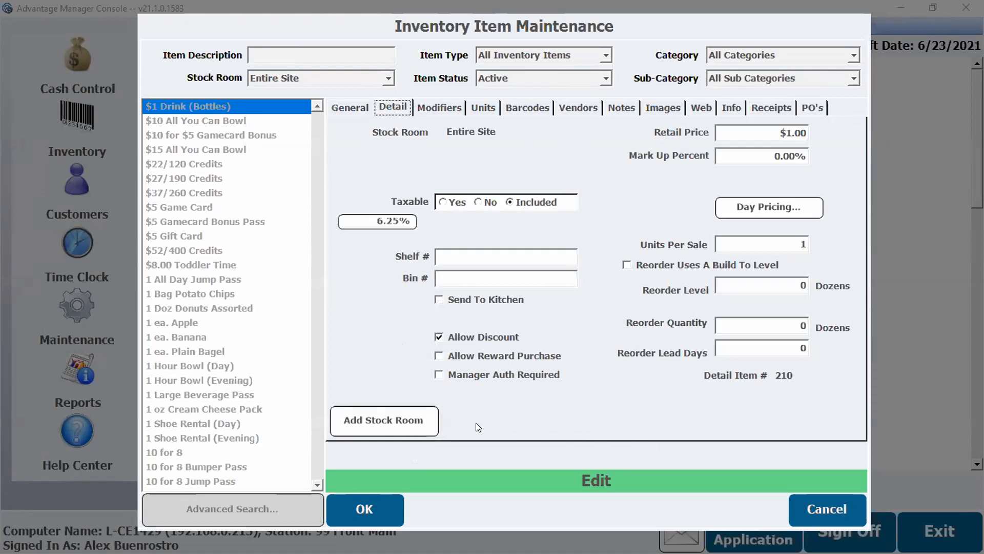
left_click(410, 421)
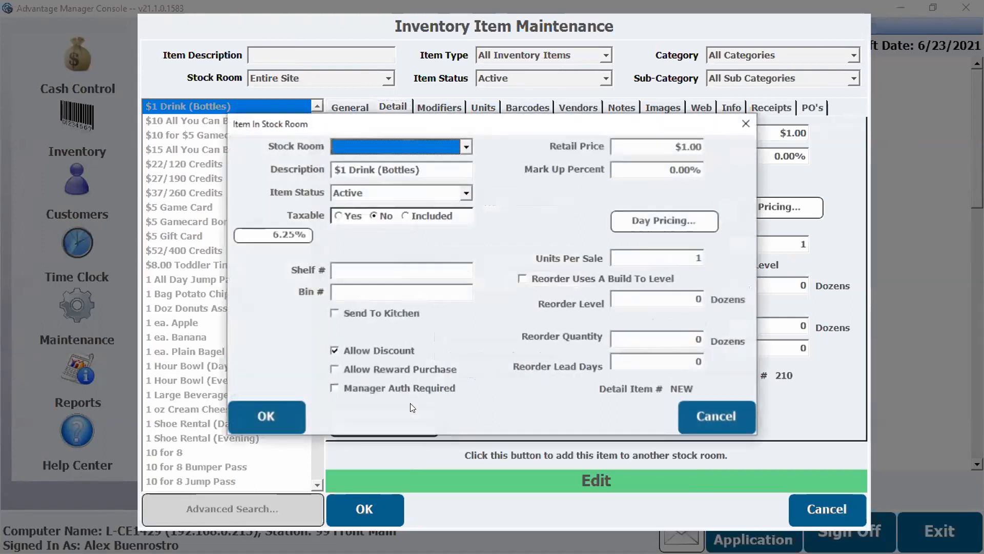
left_click(467, 147)
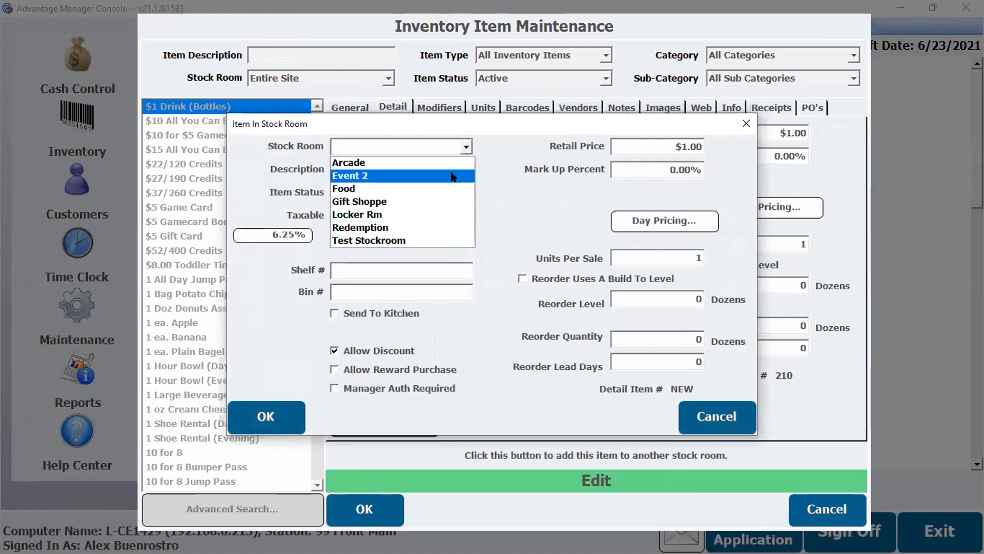
left_click(449, 200)
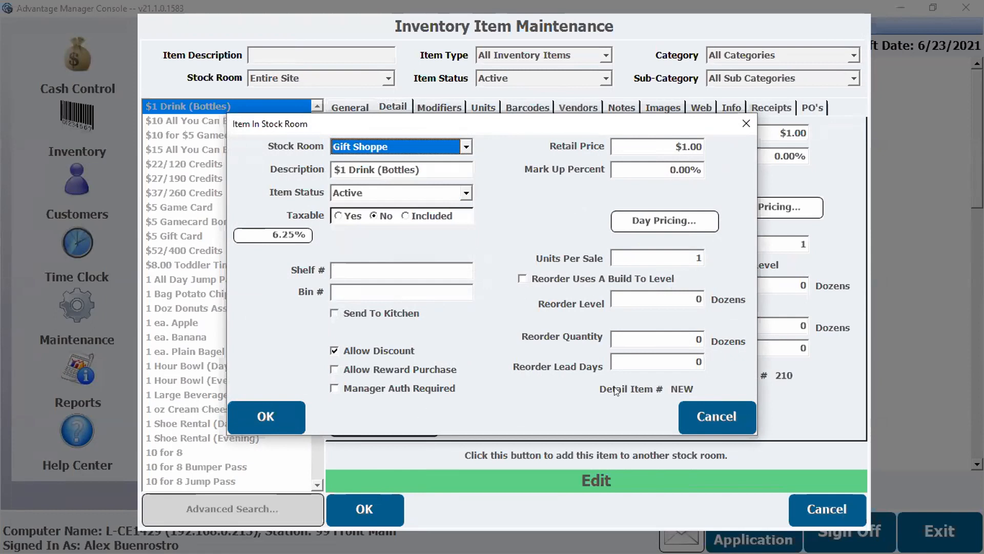
left_click(695, 408)
Check the modifiers and general details of the $1 Drink (Bottles) item and save its changes
left_click(439, 107)
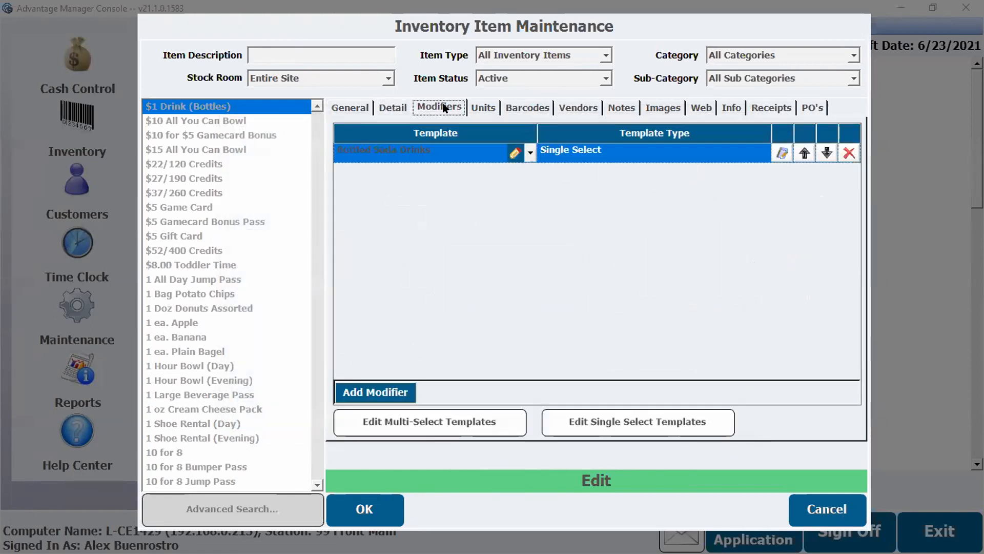
left_click(350, 105)
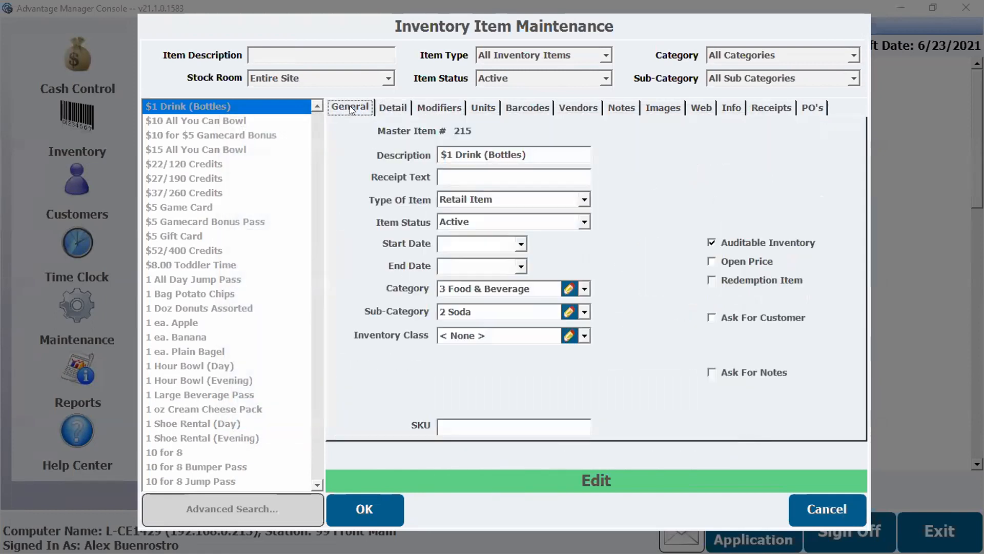
left_click(391, 508)
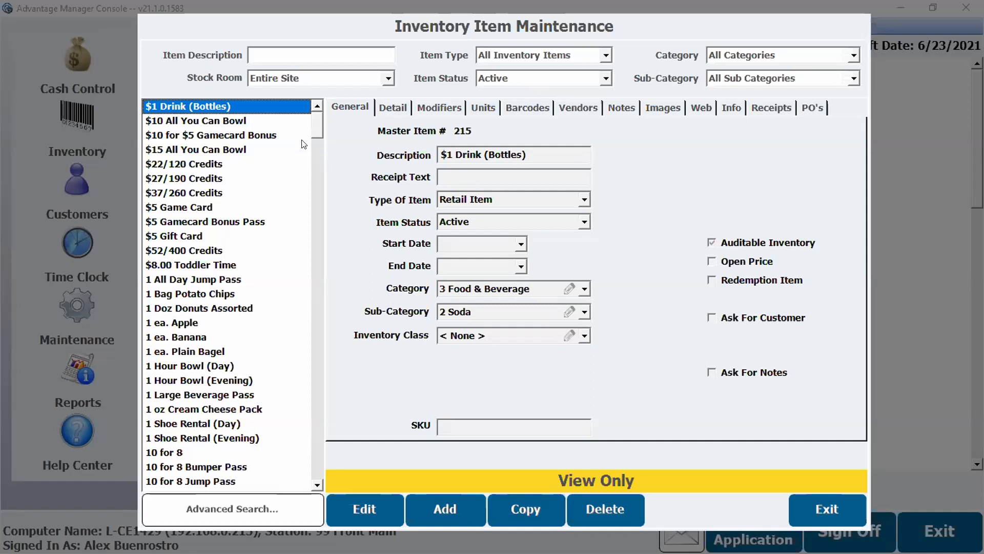
Filter the inventory items by the description "pizza" and display the Pizza w/Toppings Choices item
left_click(308, 53)
type("pizza")
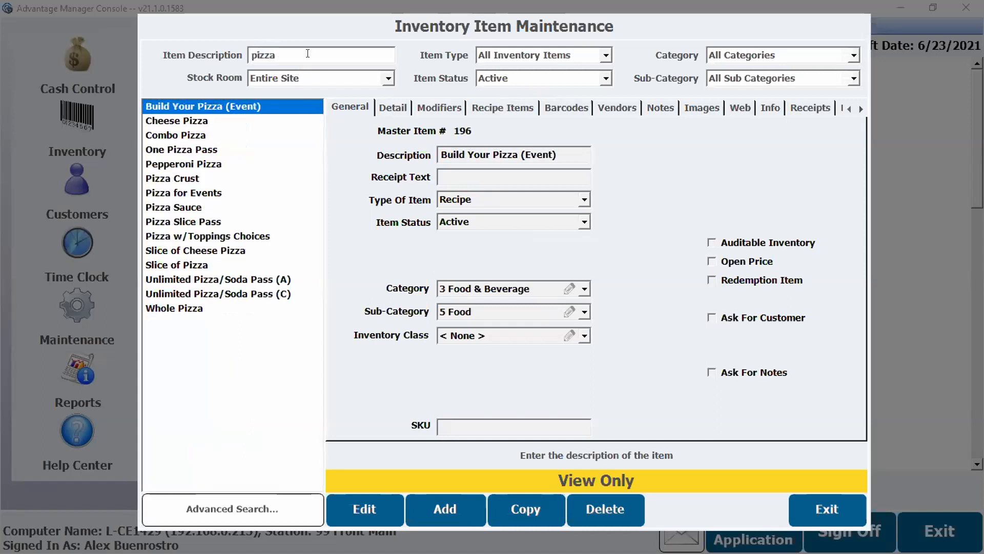
left_click(251, 236)
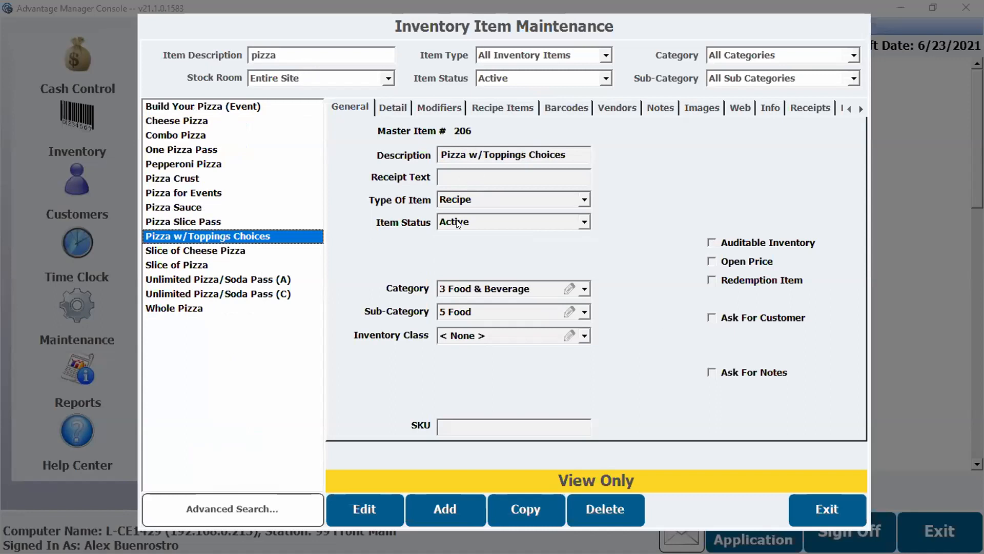
Open Pizza w/Toppings Choices for editing, examine its recipe items and general details, and save the item
left_click(363, 523)
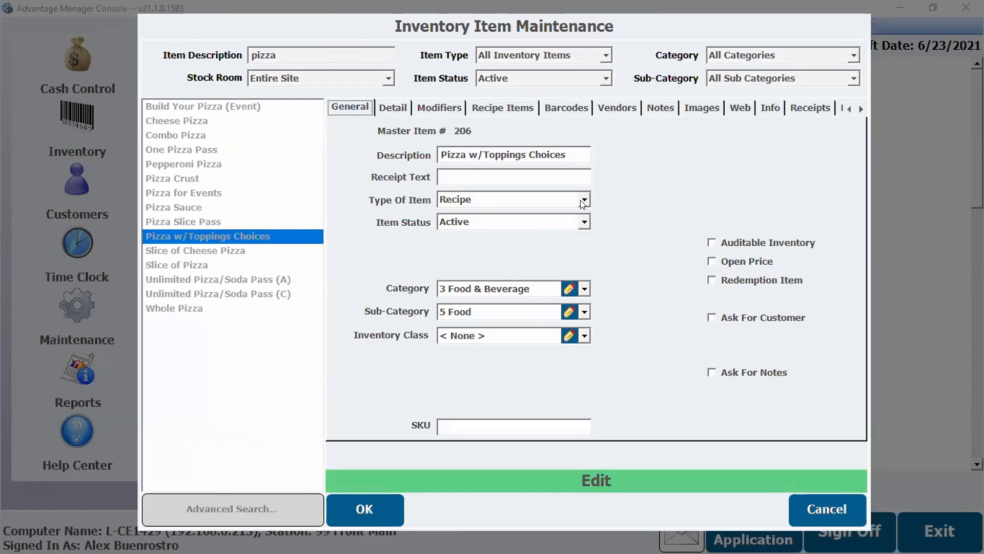
left_click(519, 108)
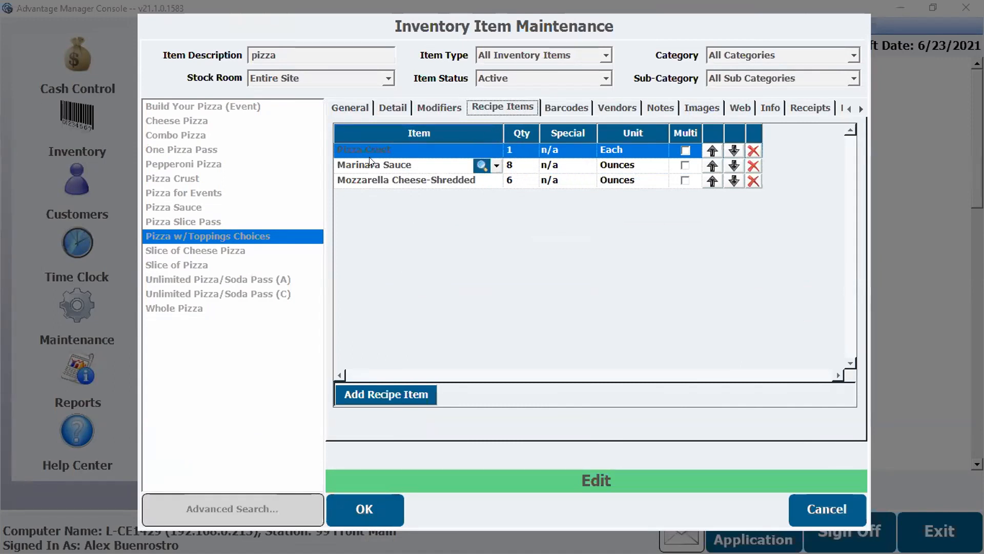
left_click(349, 107)
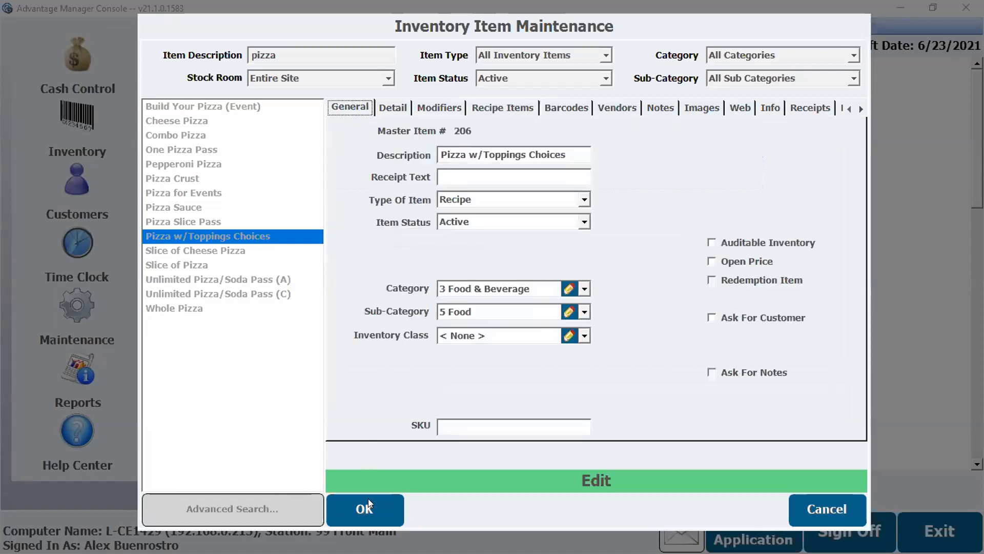
left_click(357, 510)
Filter the inventory items by the description "crust" and examine the units of the Pizza Crust item
type("crut")
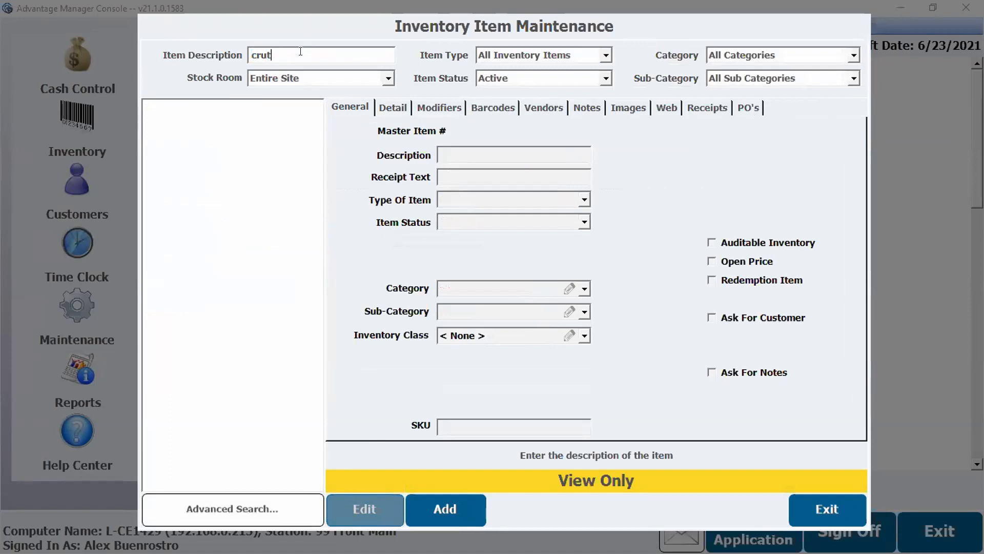
key("BackSpace")
type("st")
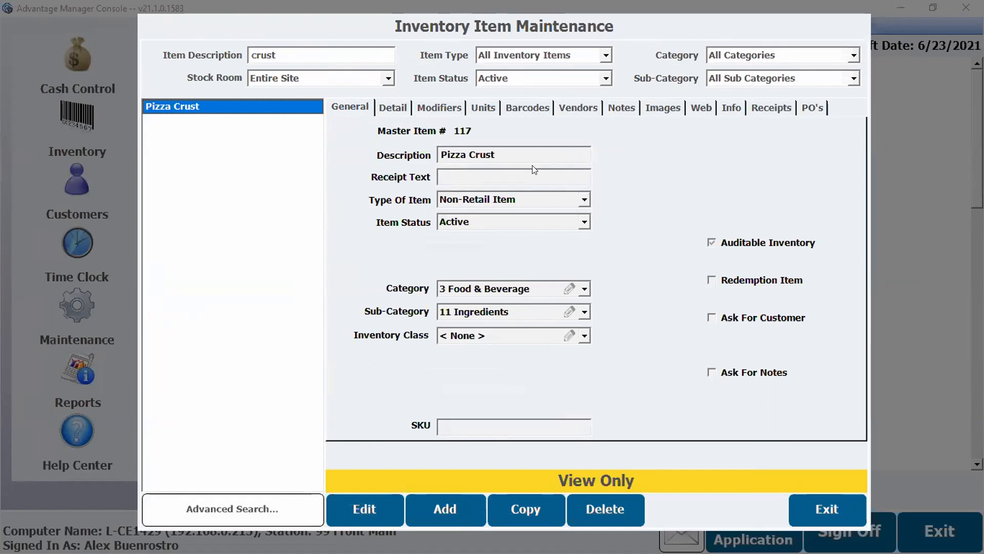
left_click(485, 104)
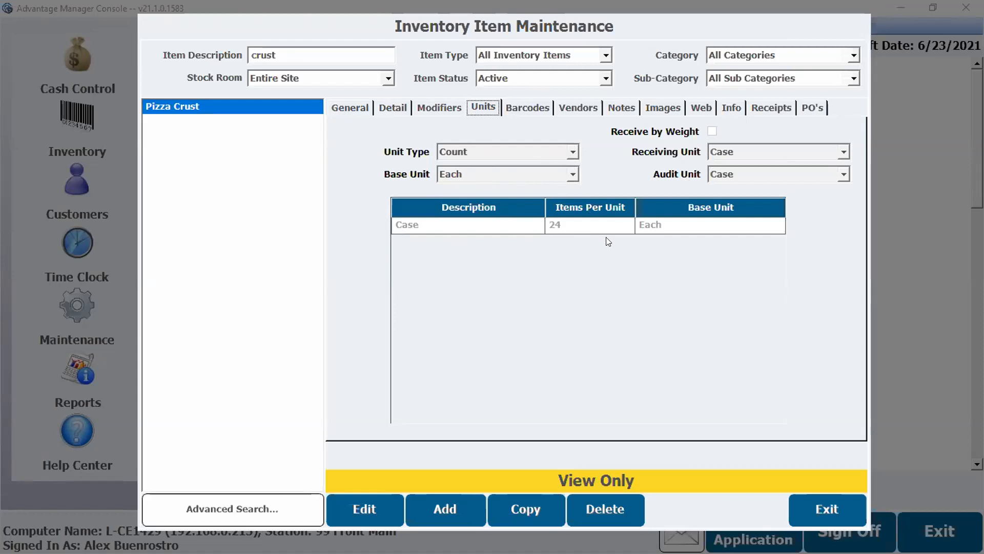
Check the vendor details of the Pizza Crust item in edit mode, save it, and review its notes and units
left_click(572, 109)
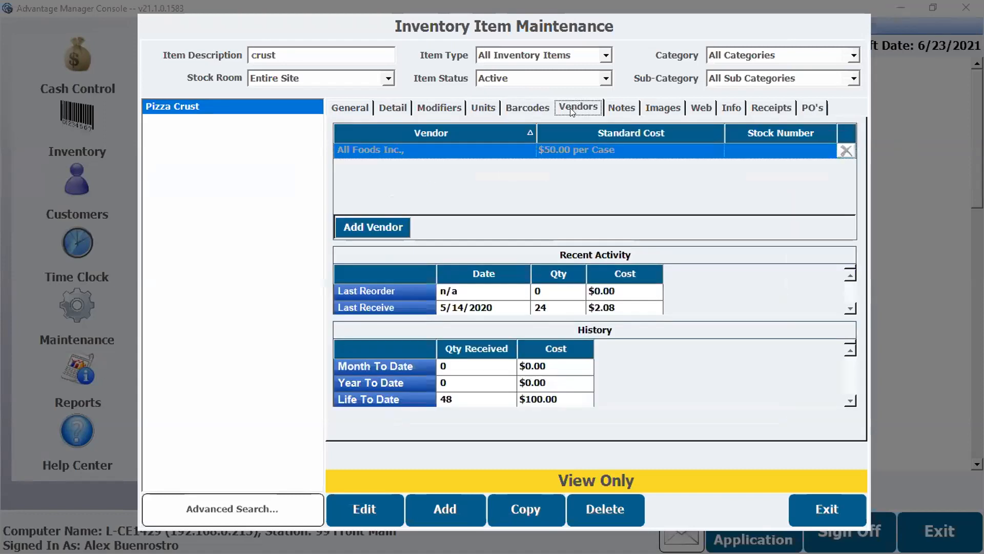
left_click(375, 515)
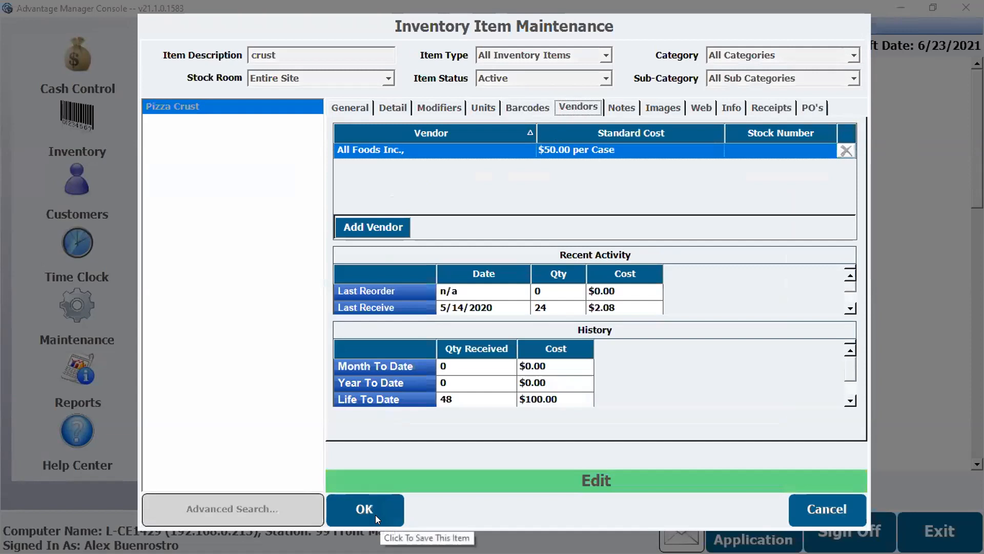
left_click(382, 513)
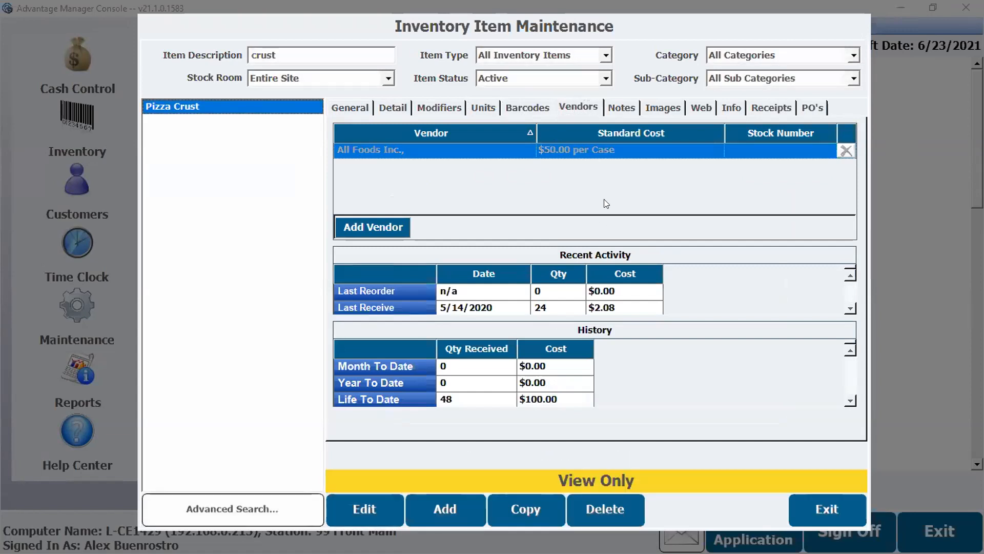
left_click(624, 110)
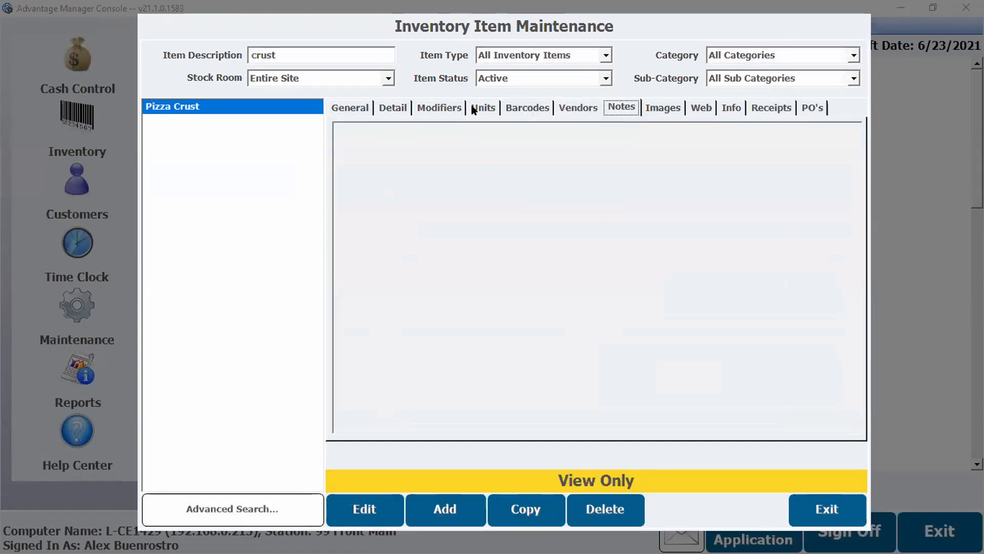
left_click(484, 108)
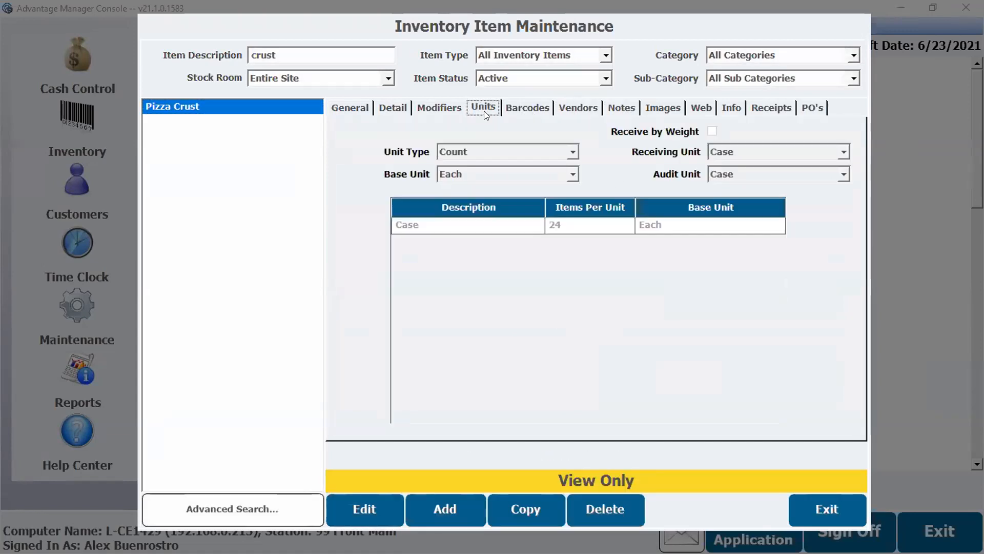
Filter the items by "marinara", examine the Marinara Sauce units in edit mode, and save the item
left_click(350, 108)
left_click(362, 51)
type("marinara")
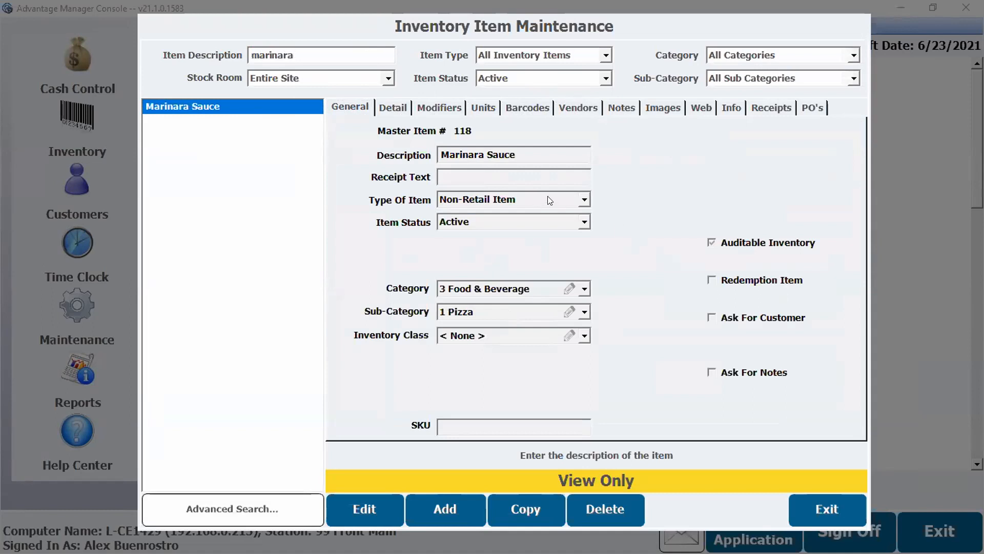
left_click(492, 107)
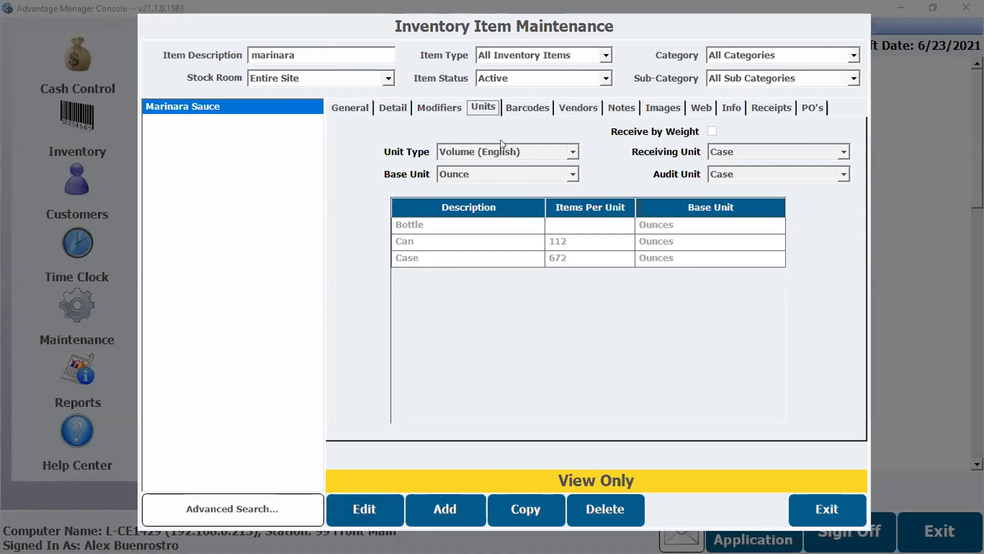
left_click(365, 509)
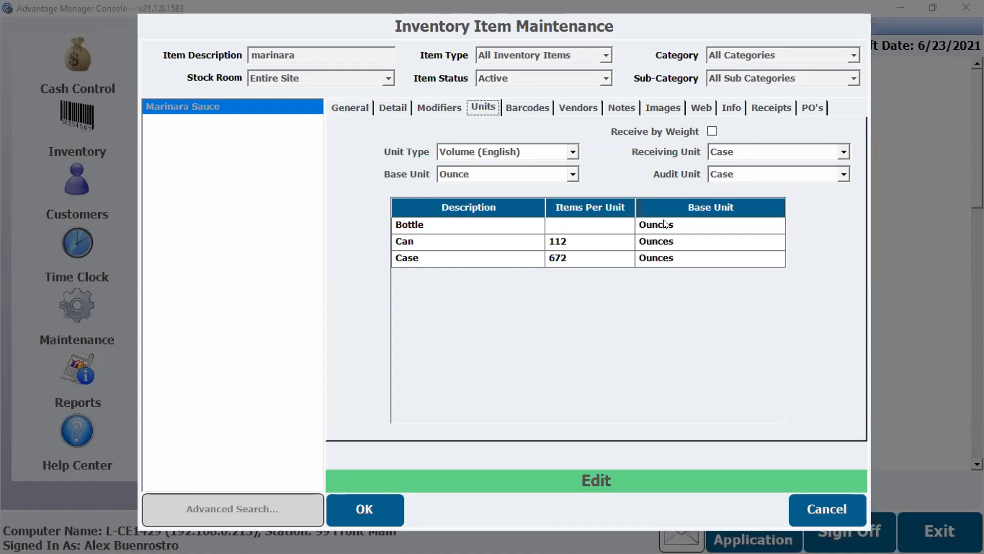
left_click(384, 511)
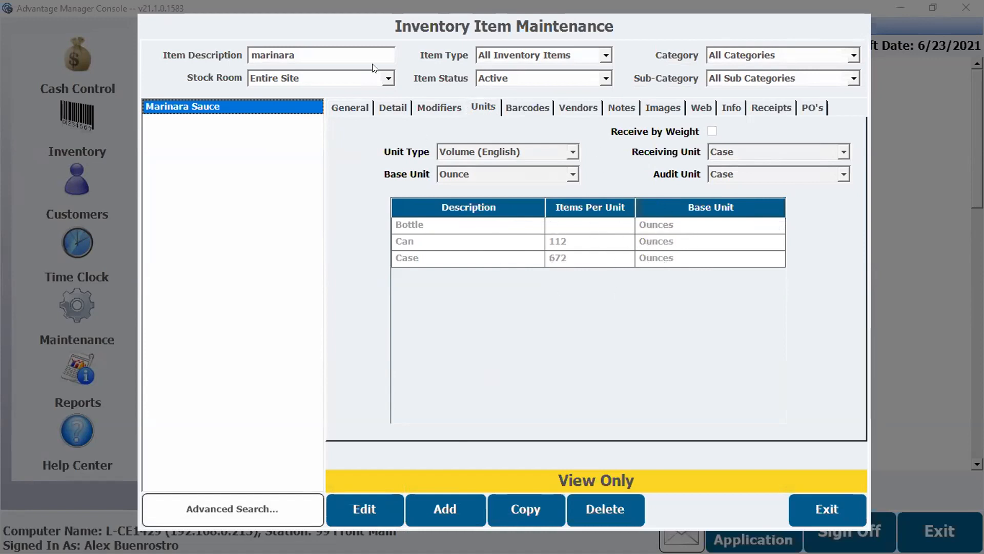
Filter the items by "cheese" and examine the units and general details of Mozzarella Cheese-Shredded
left_click(356, 52)
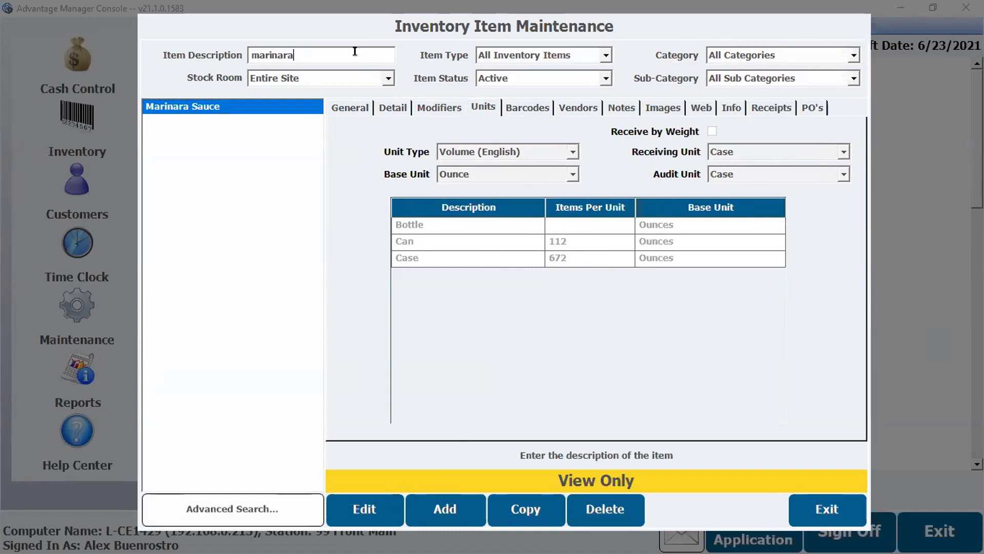
double_click(355, 51)
type("cheese")
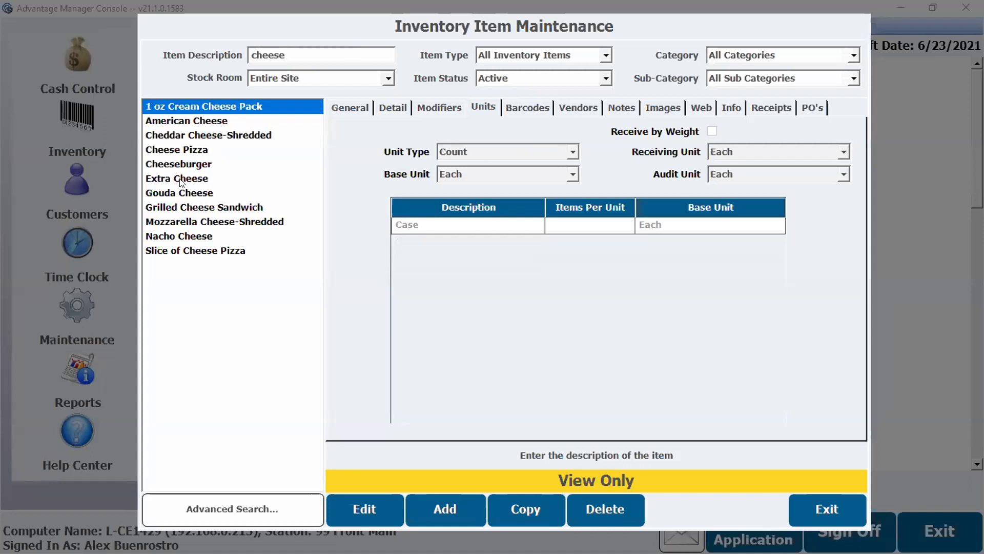
left_click(188, 221)
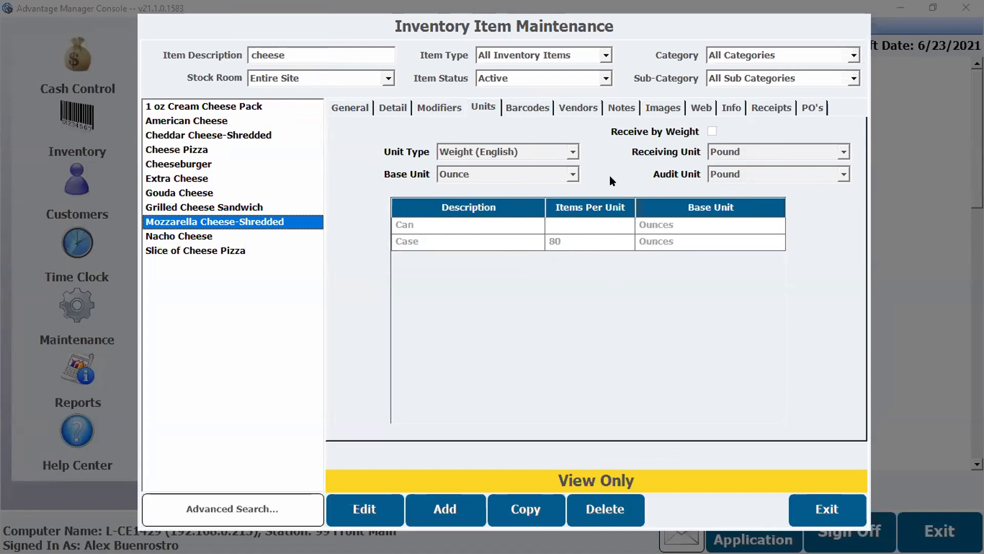
left_click(348, 110)
Filter the items by "pizza" and display the recipe items of Pizza w/Toppings Choices
double_click(348, 58)
type("rec")
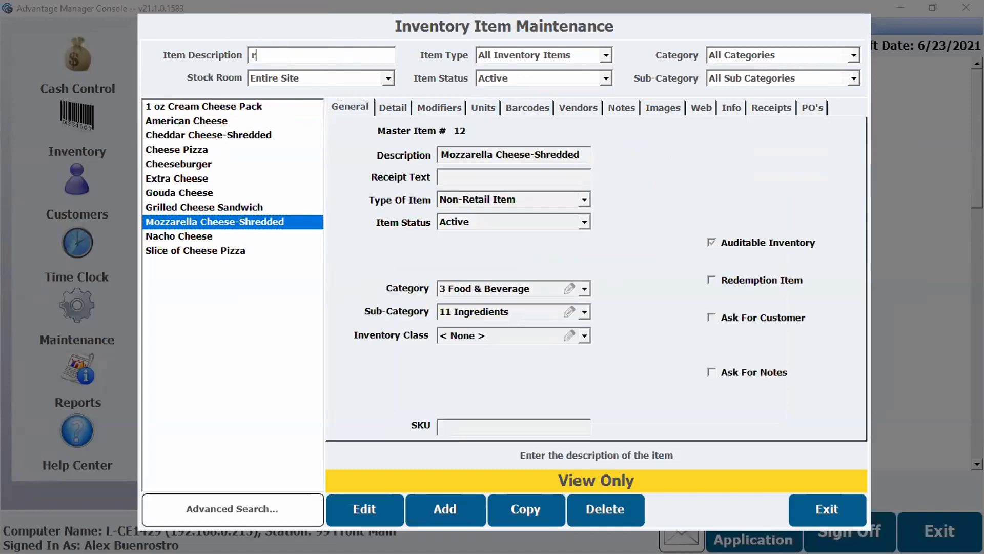
key("BackSpace")
key("BackSpace")
key("BackSpace")
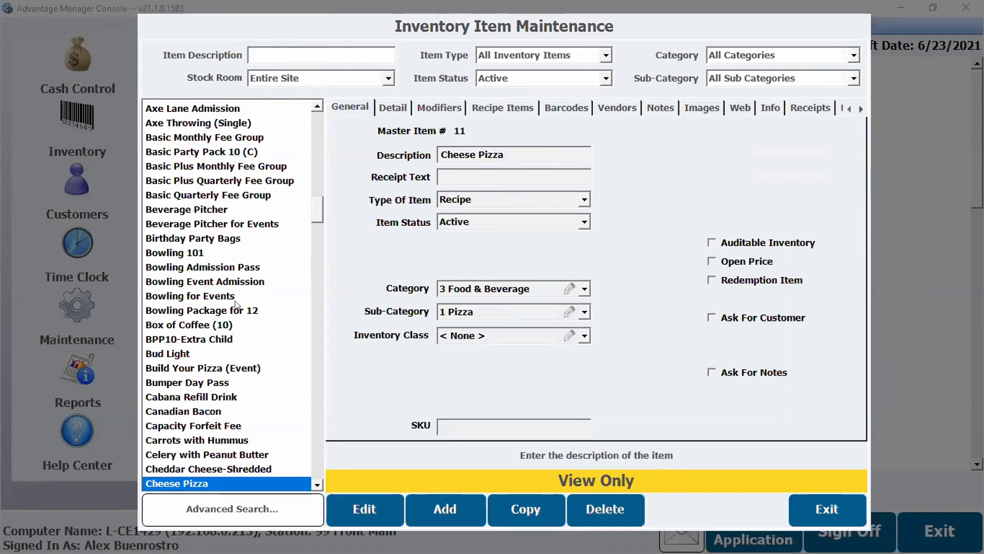
type("pizza")
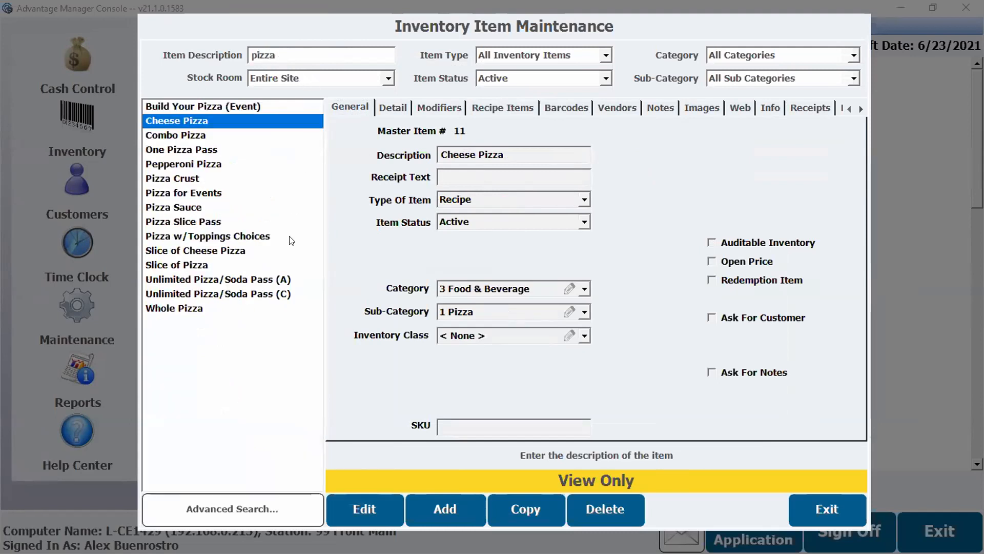
left_click(270, 238)
left_click(524, 109)
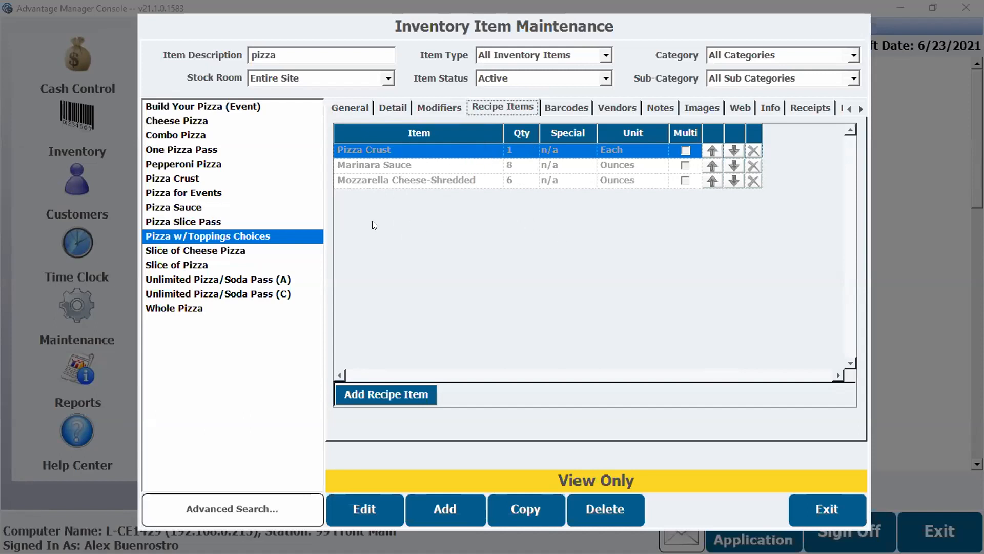
Review the recipe ingredients and general details of Pizza w/Toppings Choices in edit mode, and save the item
left_click(382, 512)
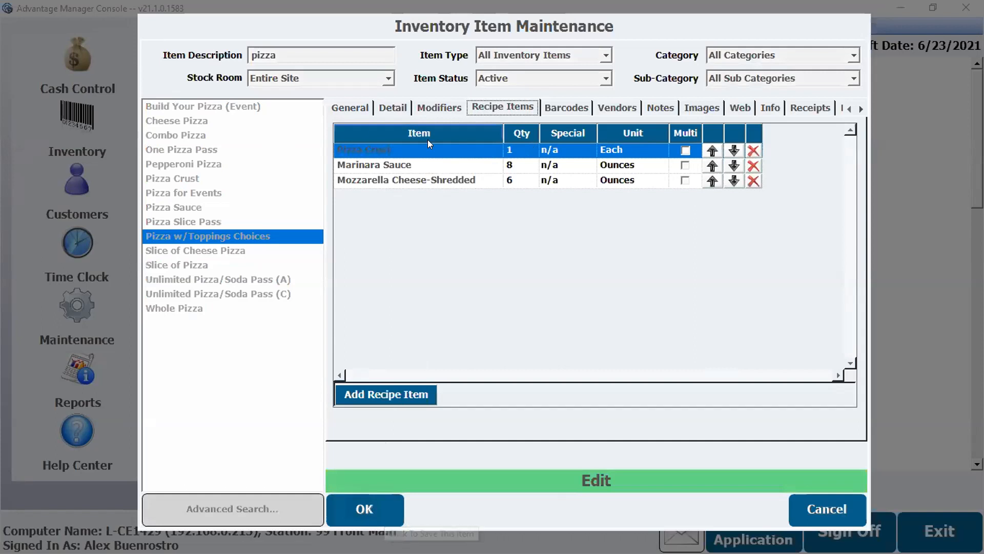
left_click(426, 210)
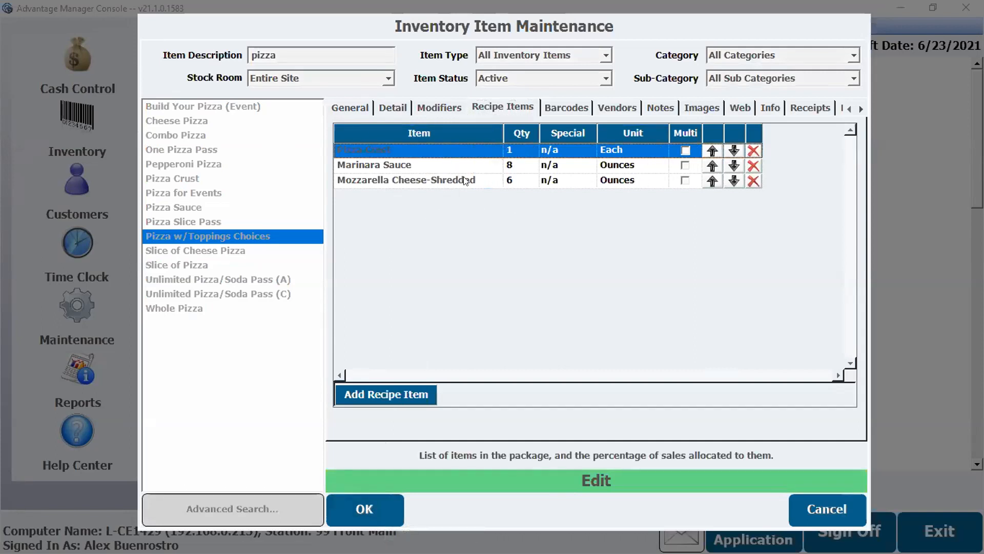
mouse_move(477, 171)
left_click(350, 104)
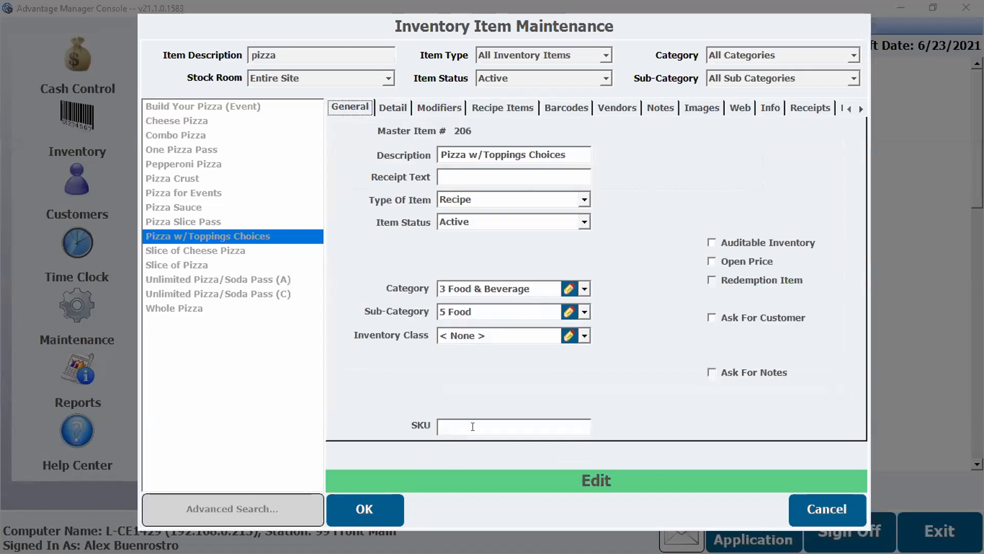
left_click(372, 510)
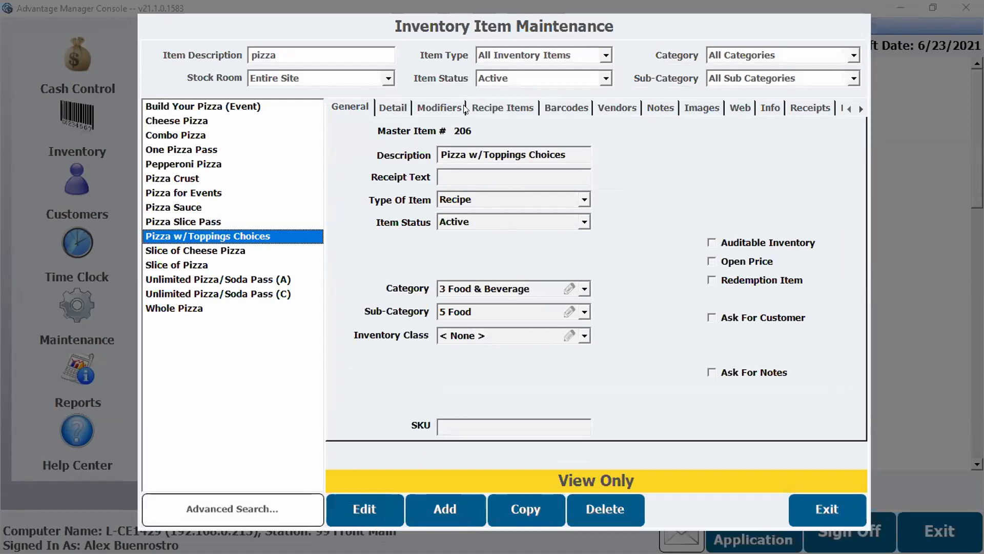
From the modifiers of Pizza w/Toppings Choices, open the Pizza Toppings multi-select template and examine its Pepperoni option
left_click(431, 106)
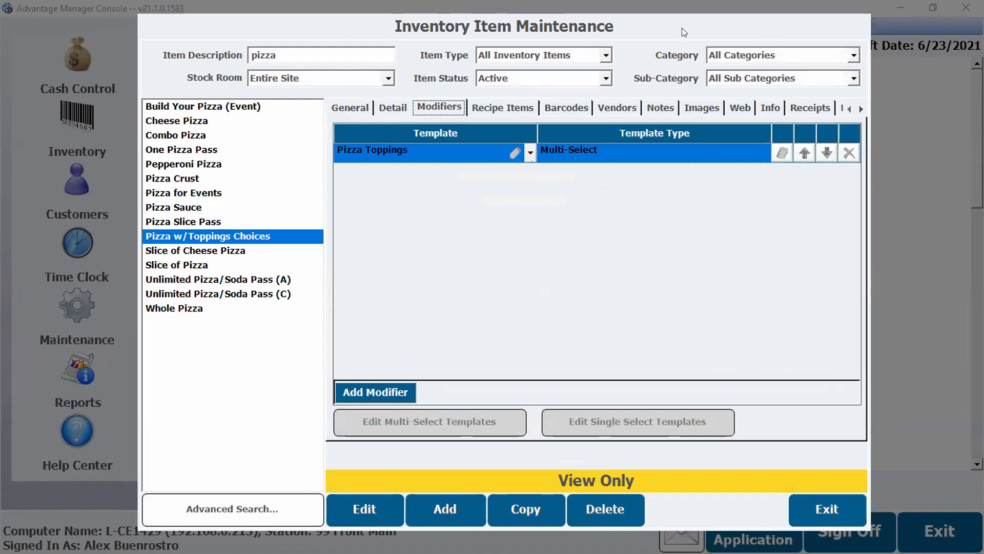
left_click_drag(682, 27, 668, 21)
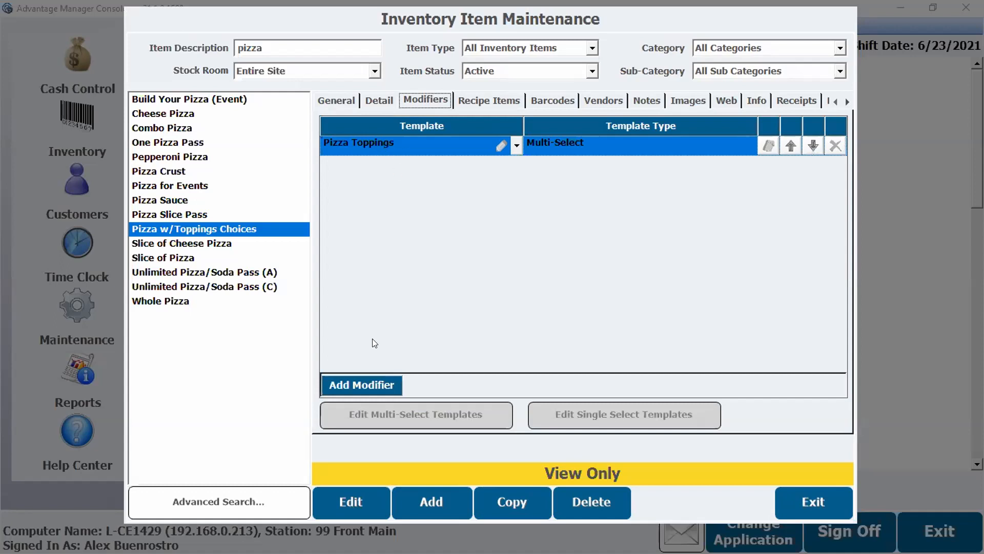
left_click(351, 516)
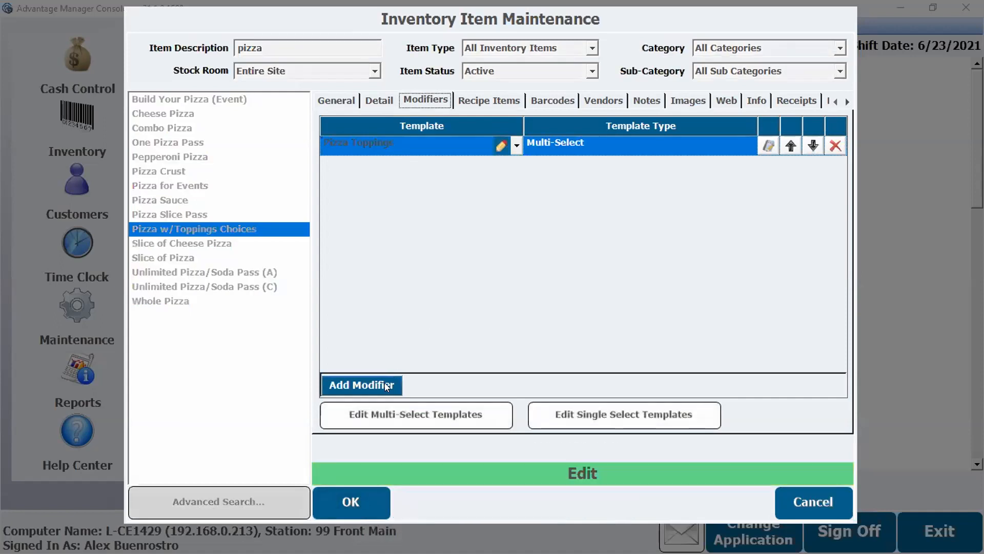
left_click(375, 422)
left_click(472, 69)
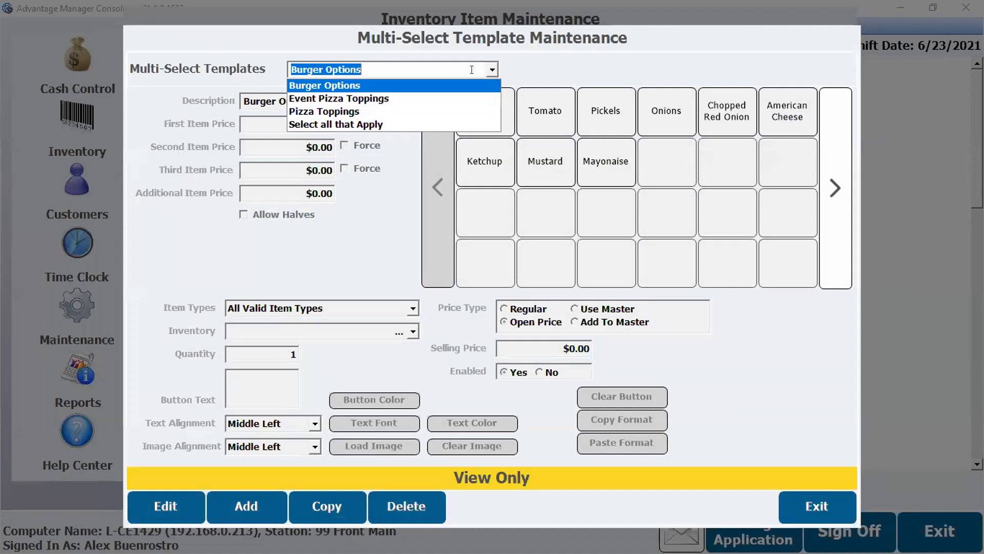
left_click(428, 111)
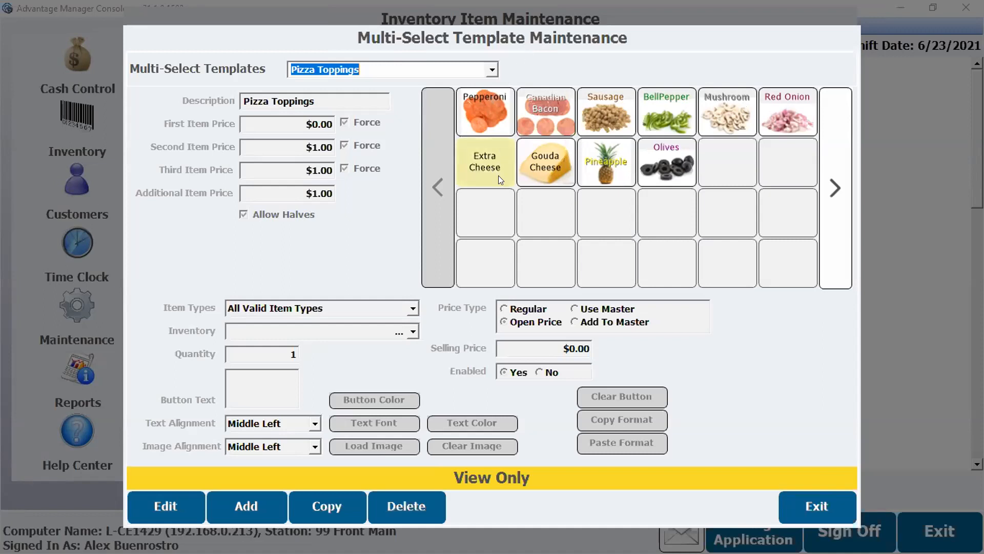
left_click(488, 109)
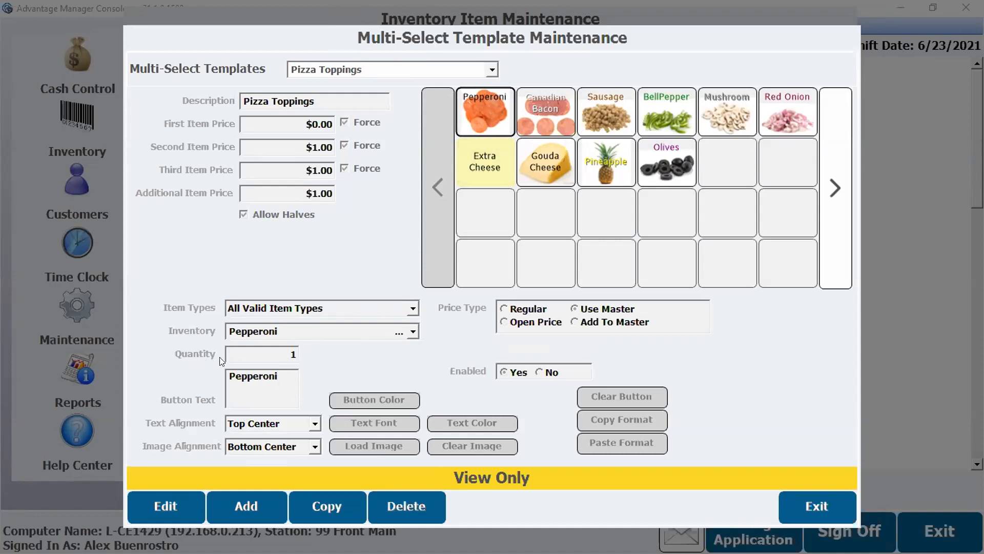
Set the Pepperoni topping's quantity to 1, save the Pizza Toppings template, and close template maintenance
left_click(175, 513)
left_click(294, 357)
type("1")
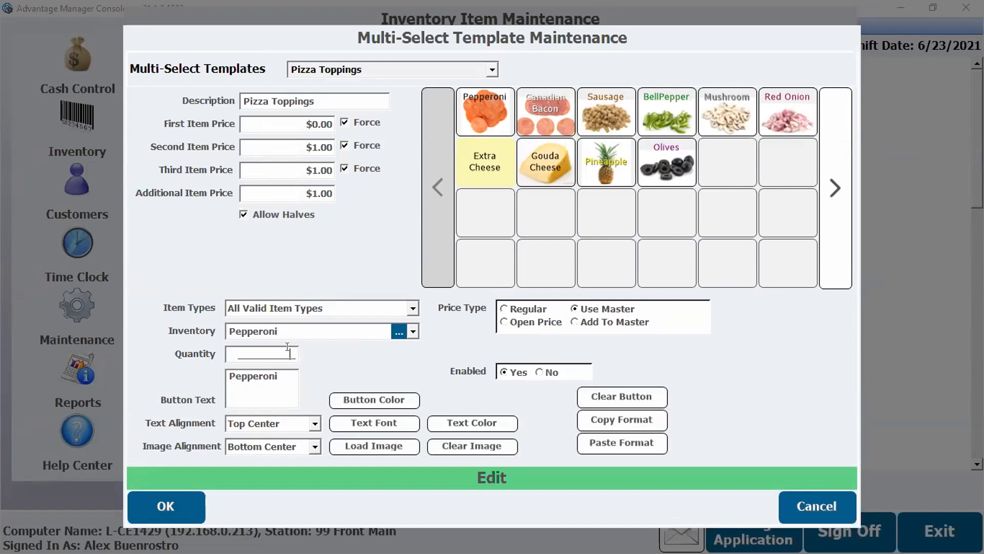
type("2")
key("BackSpace")
type("1")
left_click(185, 511)
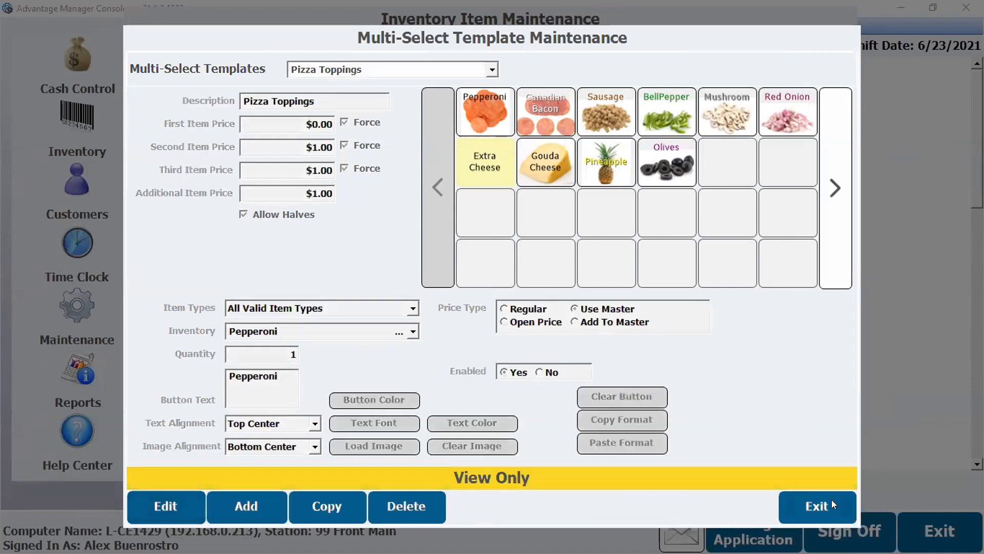
left_click(832, 500)
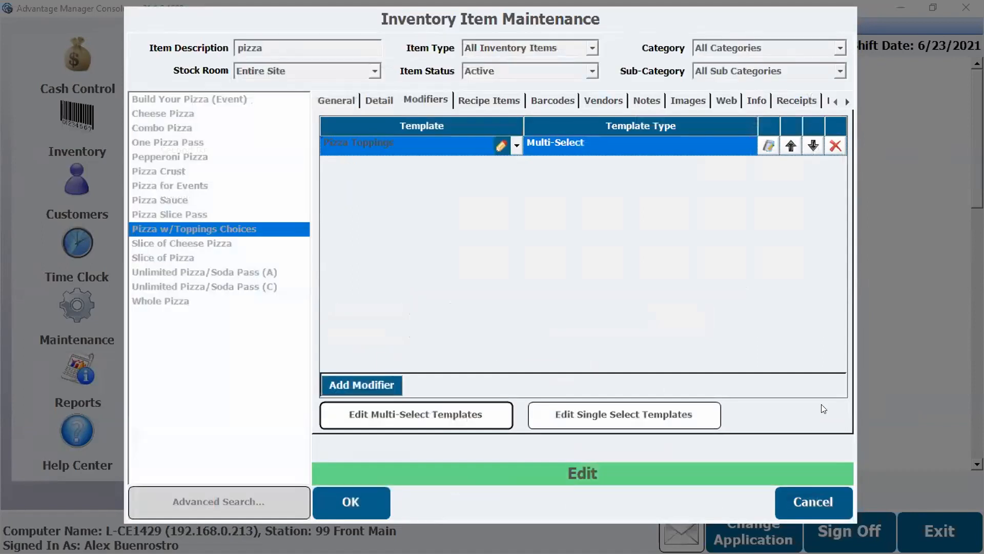
Save the Pizza w/Toppings Choices item and close item maintenance
left_click(351, 509)
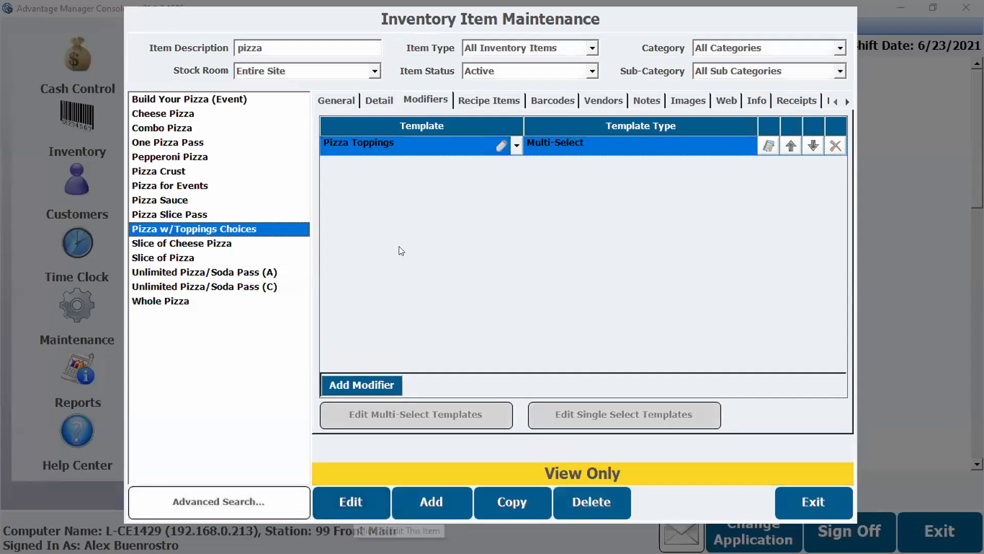
left_click(807, 499)
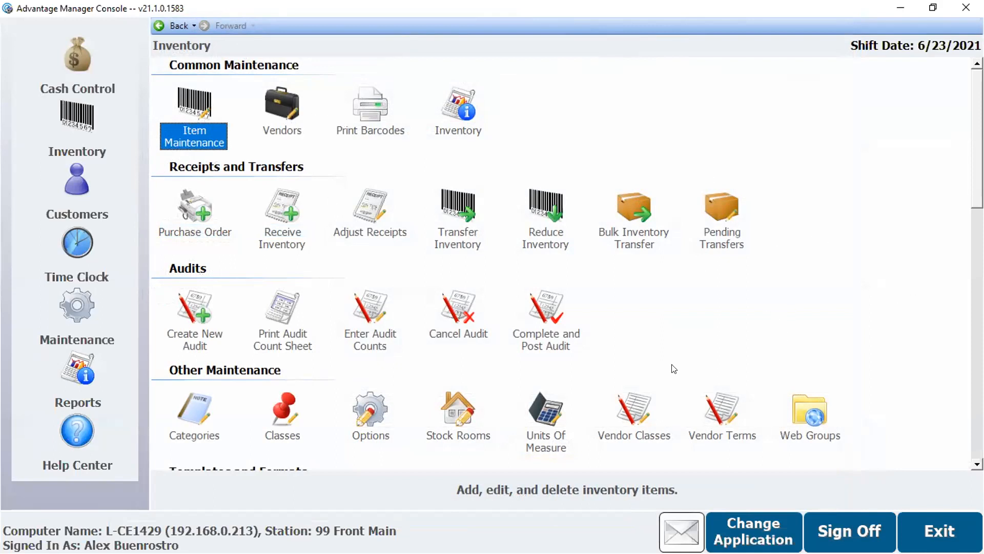
In vendor class maintenance, check the existing classes and add a new vendor class with the description Redemption
double_click(639, 409)
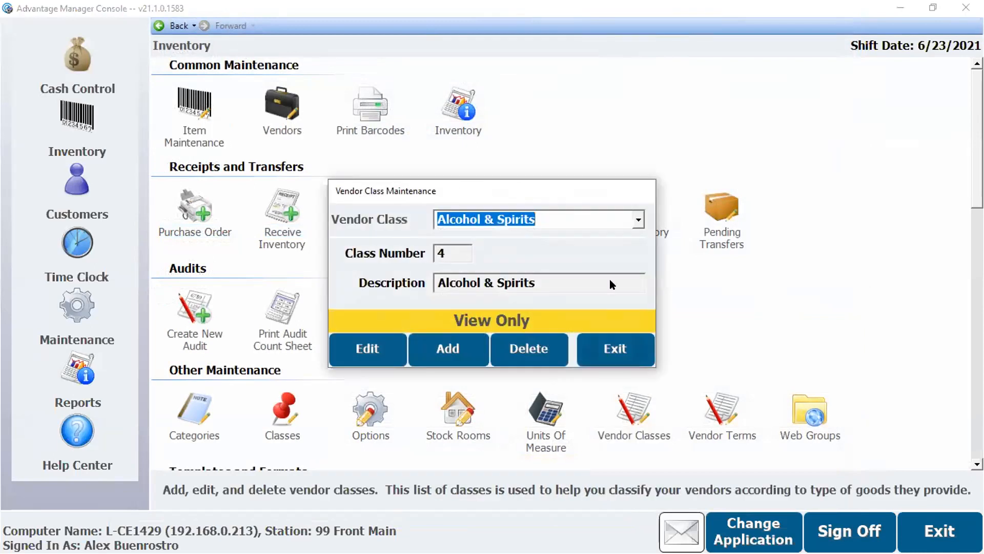
left_click(637, 217)
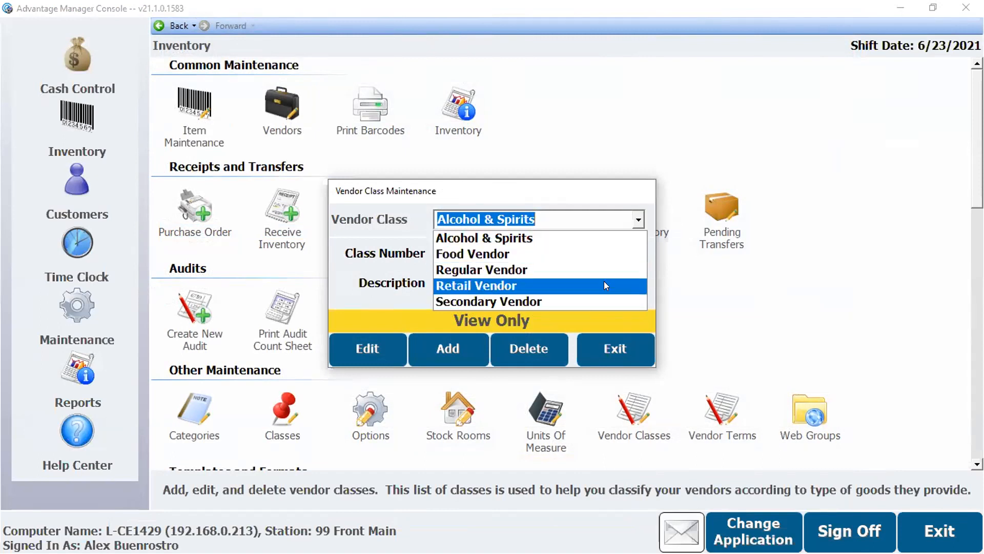
left_click(595, 201)
left_click(441, 358)
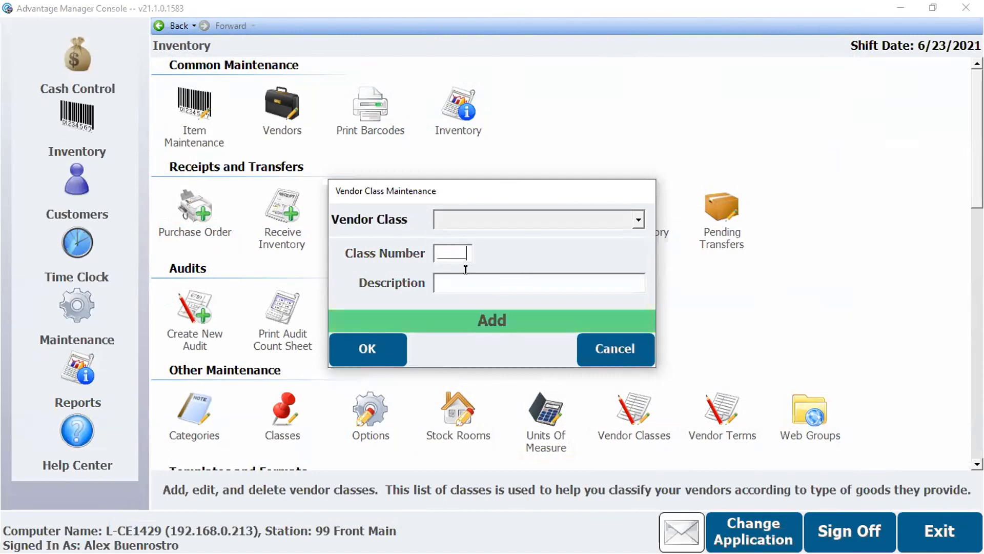
left_click(459, 252)
left_click(575, 283)
type("Redemption")
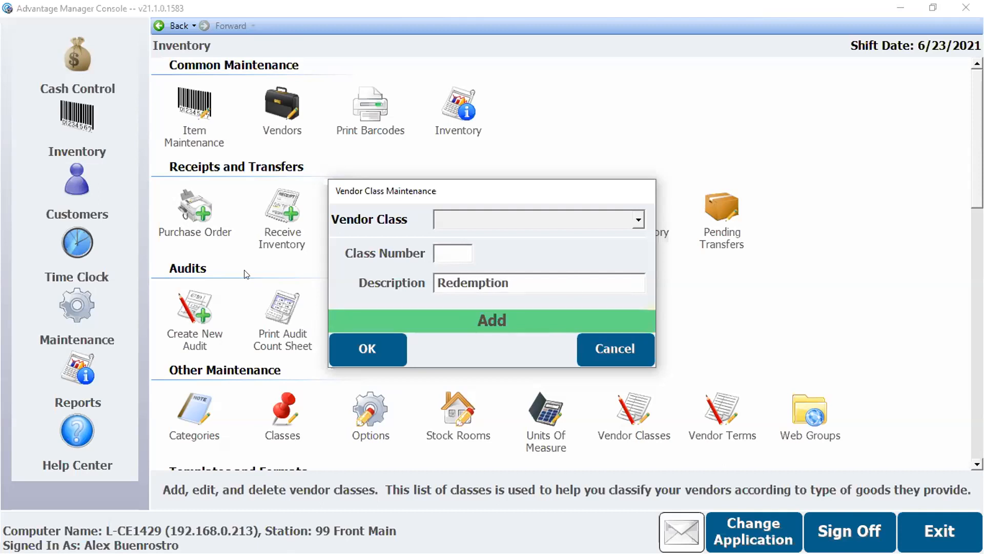
left_click(360, 348)
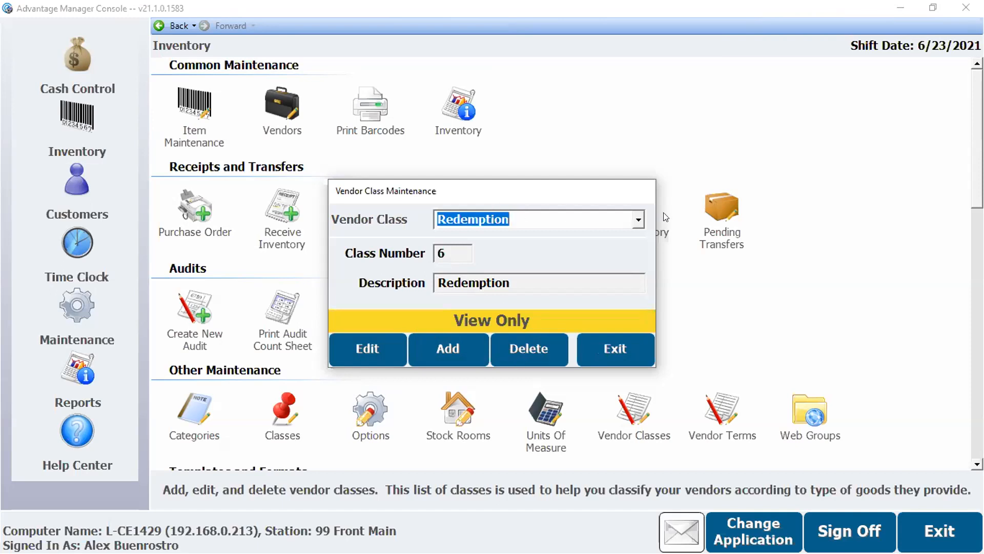
Check the vendor class list for the new Redemption entry and close vendor class maintenance
left_click(638, 220)
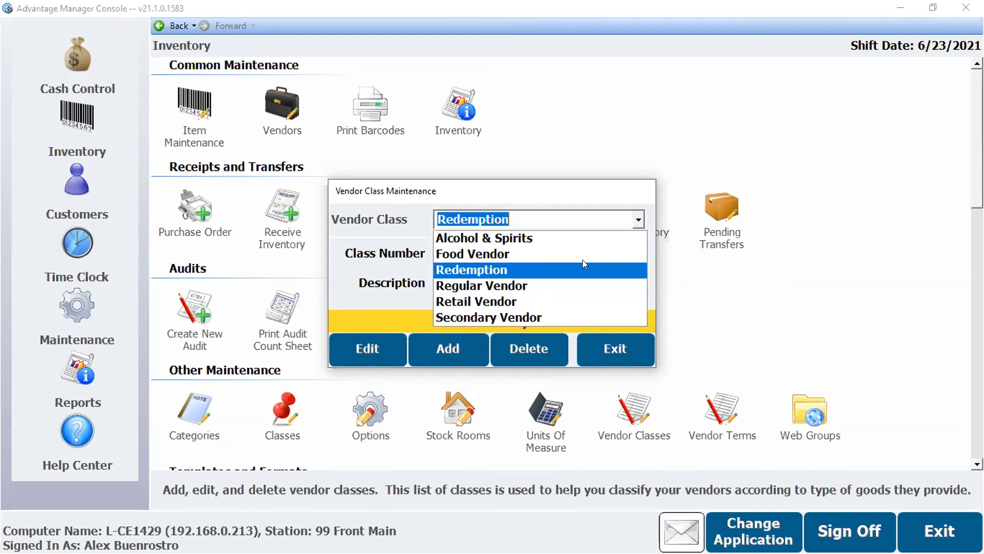
left_click(603, 339)
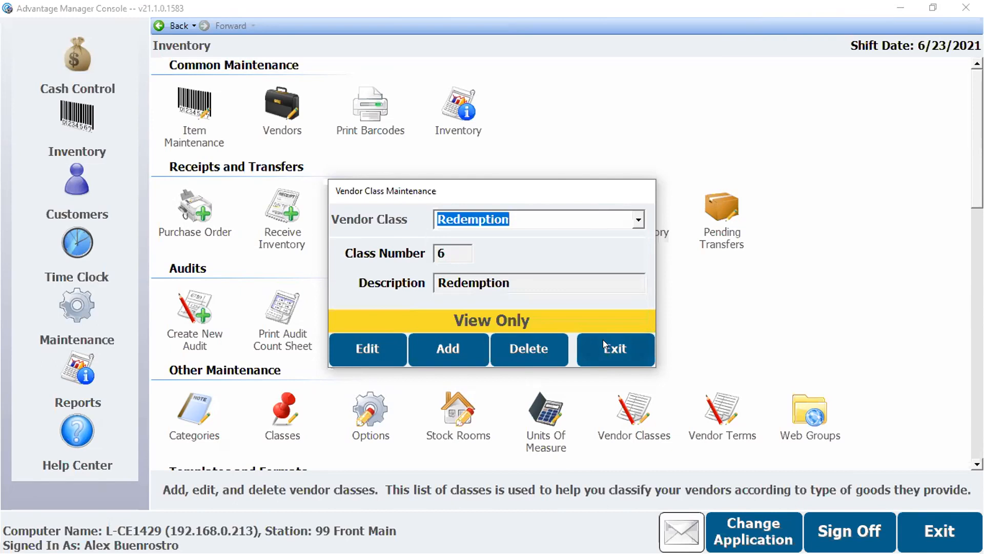
left_click(615, 347)
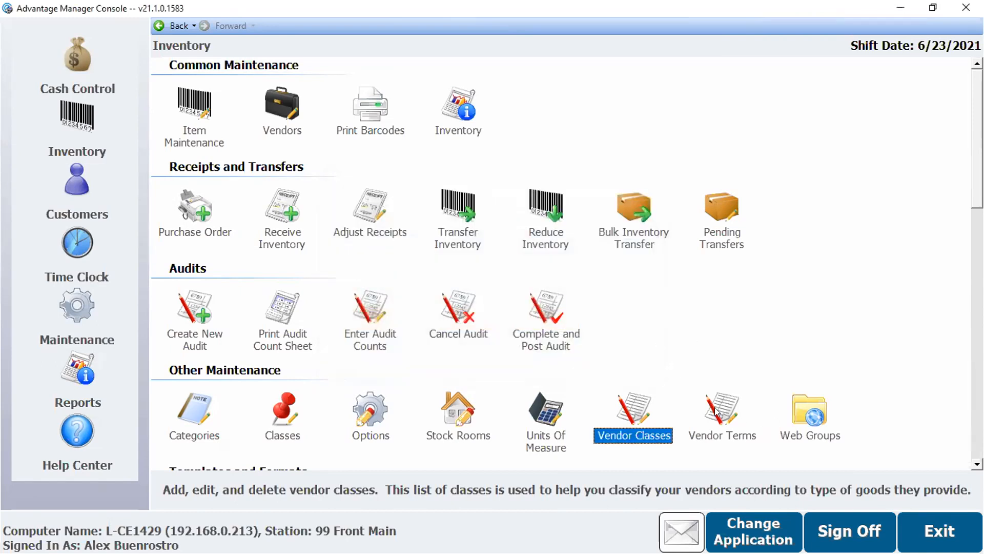
Review the available vendor terms, show the blank form for adding a term, cancel it and close vendor terms maintenance
double_click(719, 410)
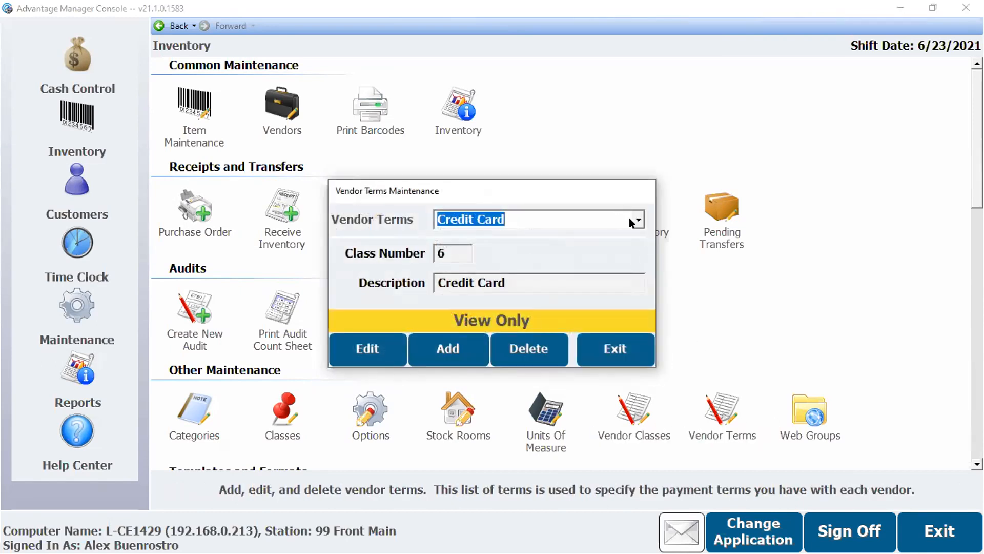
left_click(637, 220)
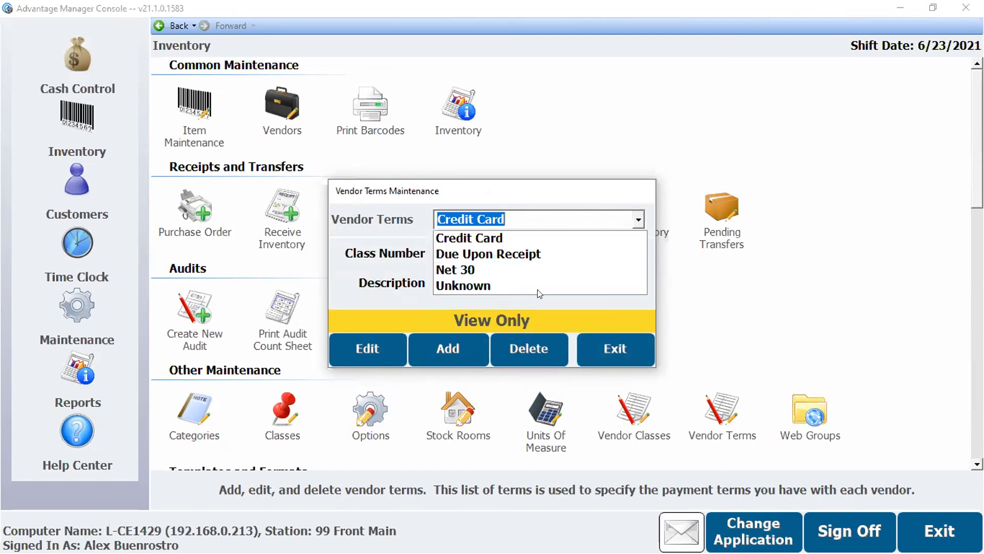
left_click(416, 352)
left_click(421, 352)
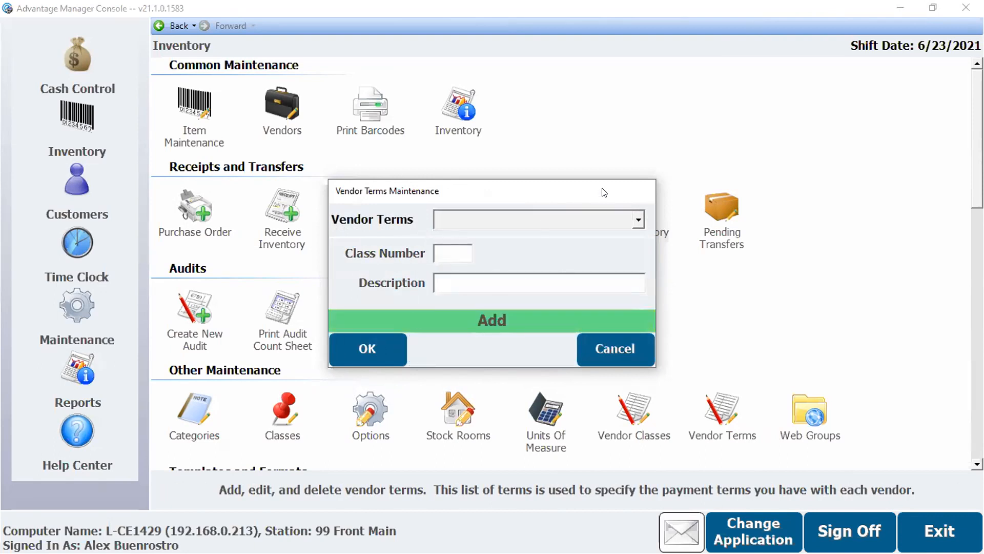
left_click(626, 353)
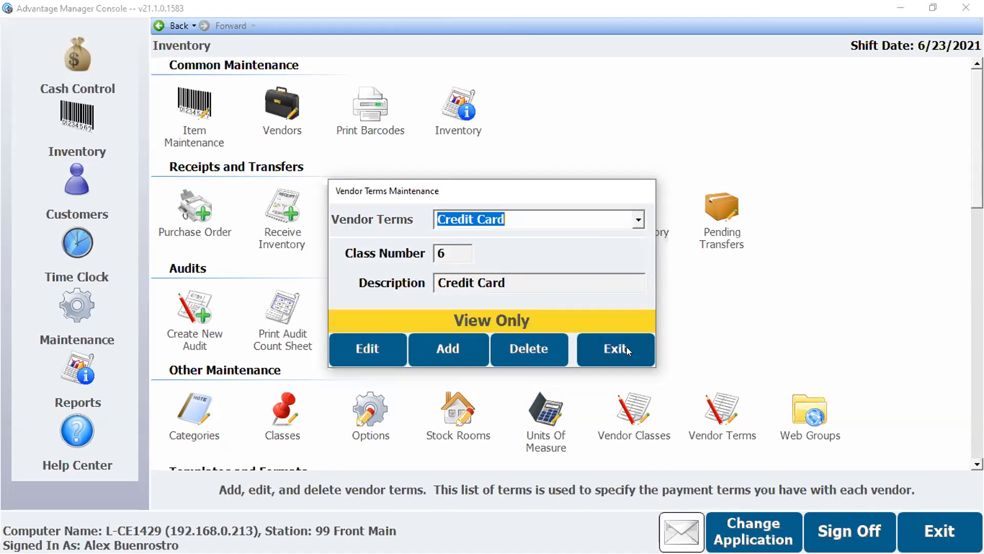
left_click(626, 347)
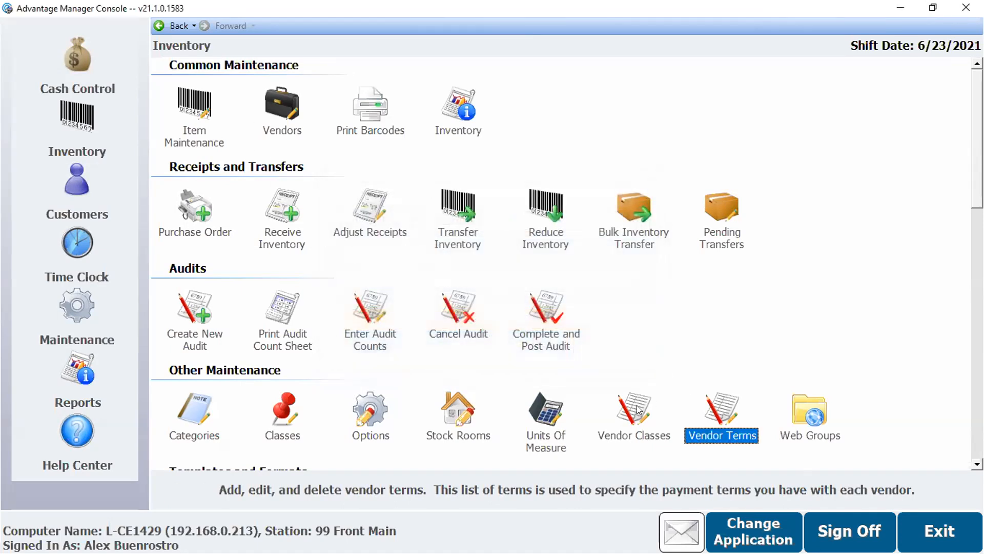
Open vendor maintenance and review the list of active vendors
left_click(280, 105)
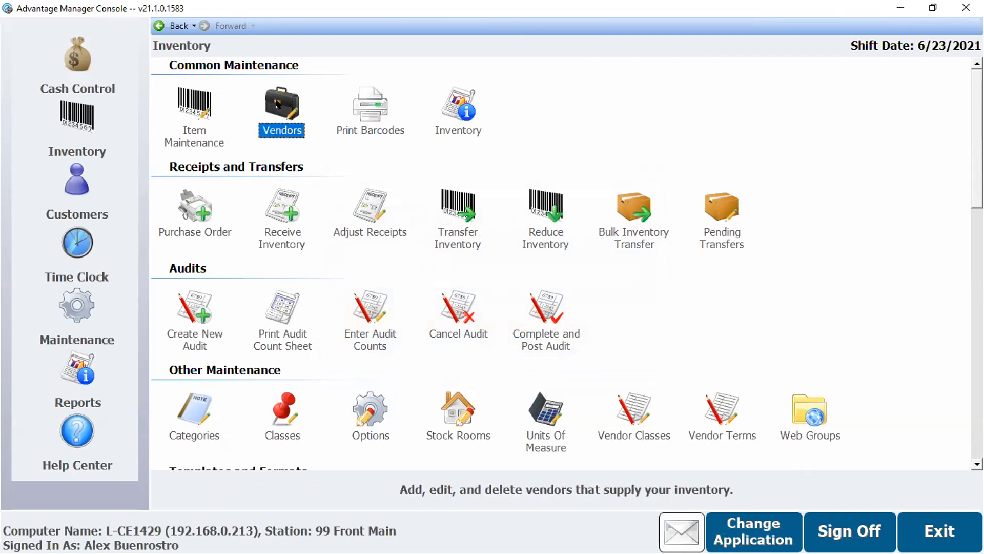
left_click(420, 86)
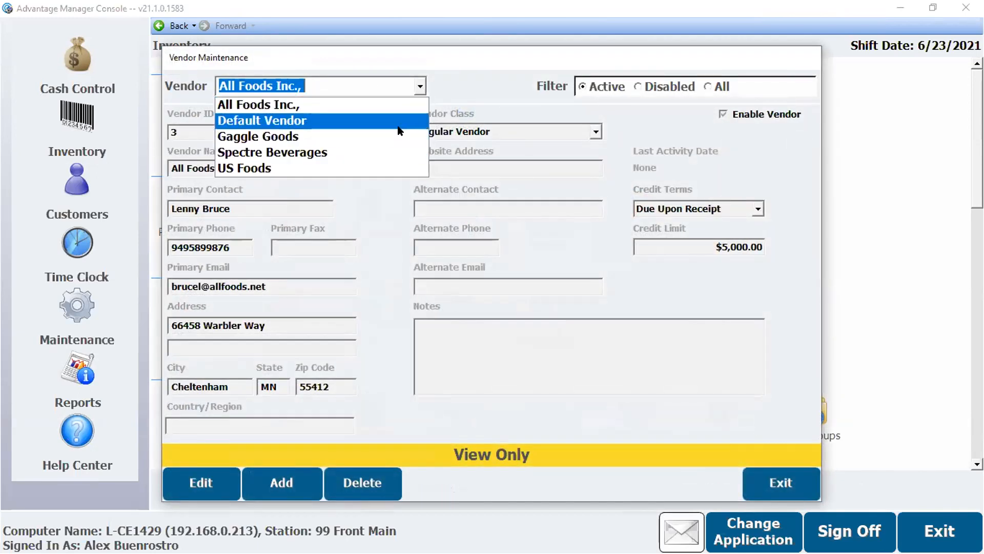
left_click(420, 86)
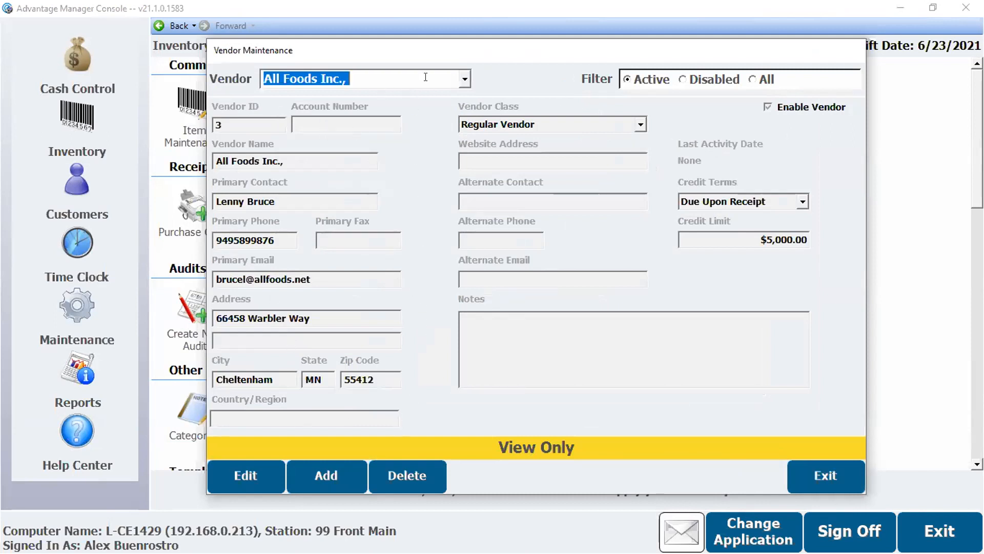
left_click(465, 78)
left_click(465, 78)
Examine the contact, class and credit fields of All Foods Inc., in edit mode, cancel the edit and close vendor maintenance
left_click(256, 485)
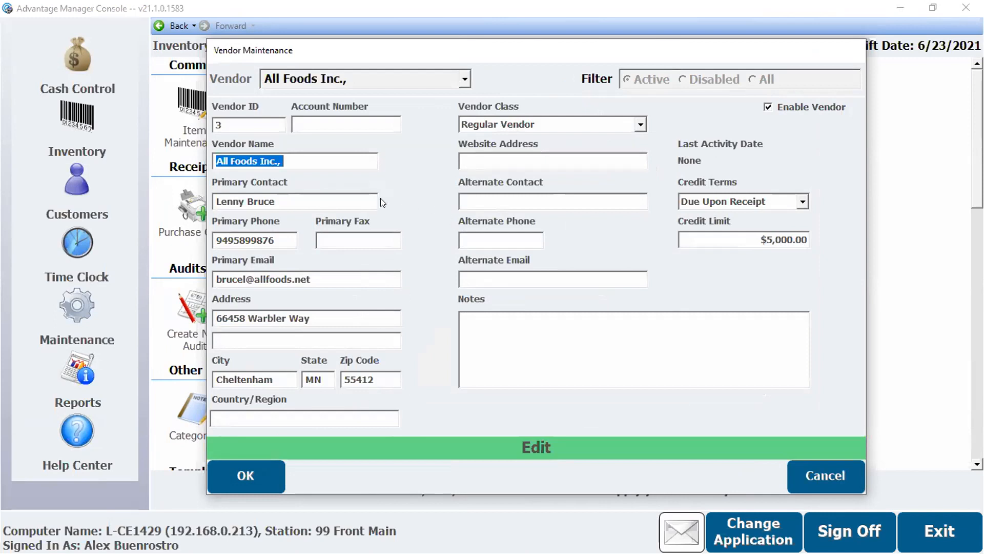
left_click_drag(659, 43, 648, 43)
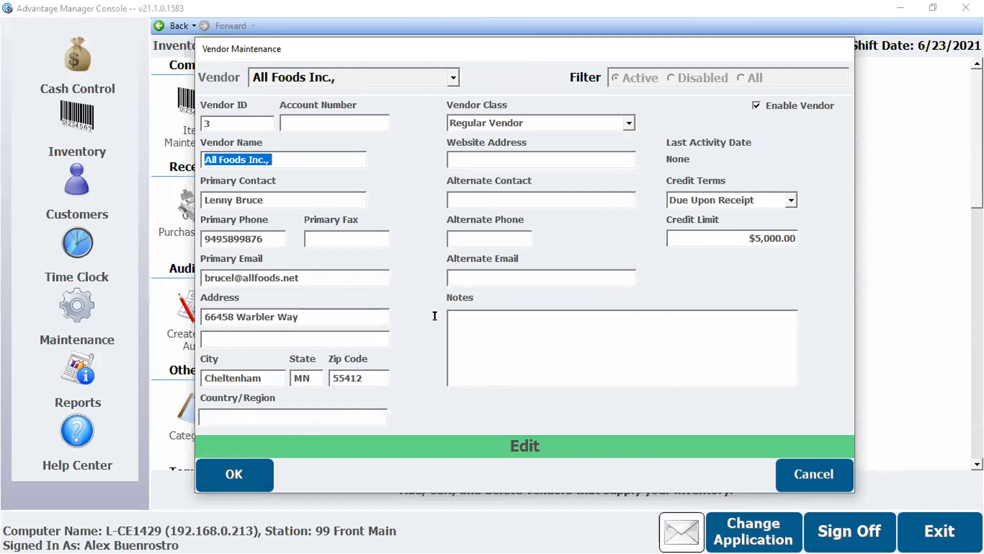
left_click(822, 472)
left_click(823, 474)
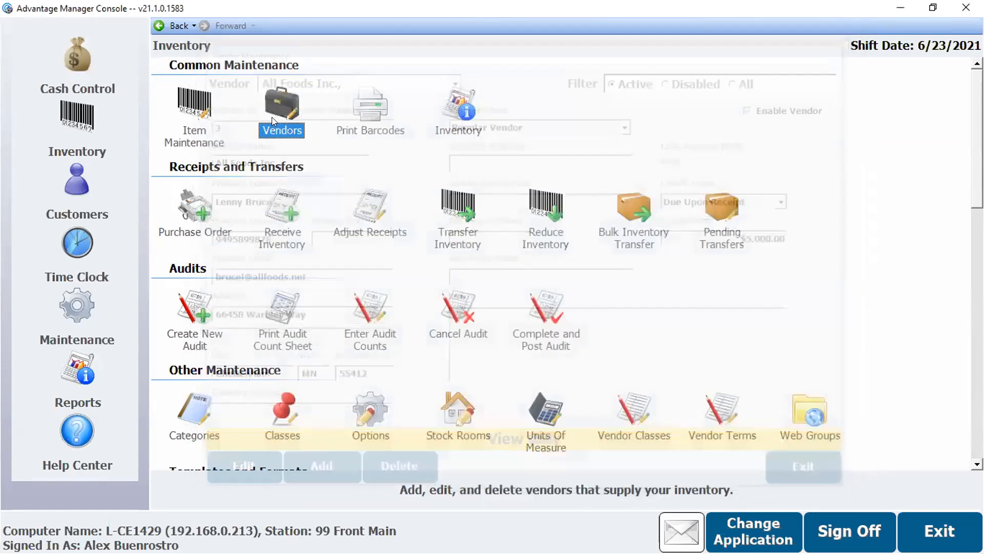
In the vendor settings of $1 Drink (Bottles), add a second vendor row and remove it while still blank
left_click(200, 107)
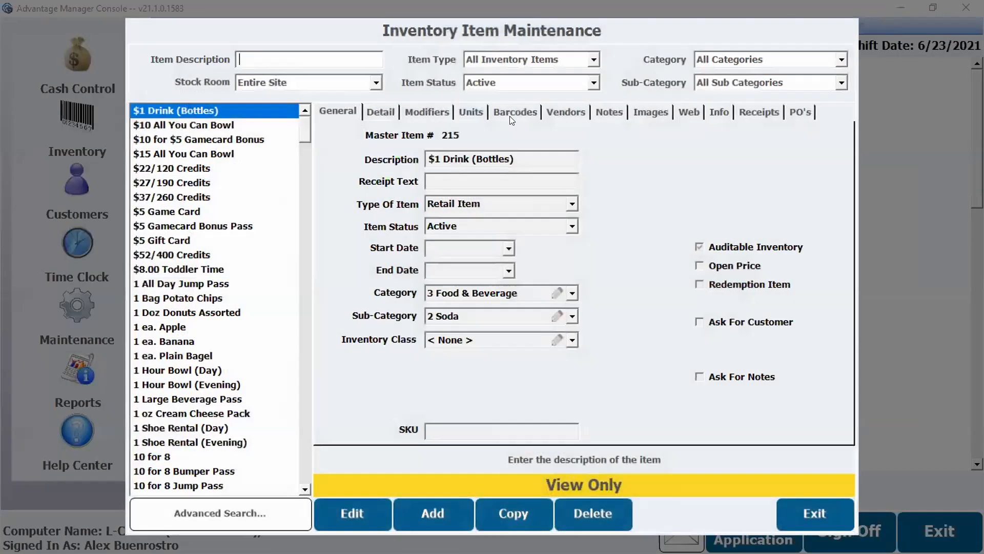
left_click(565, 112)
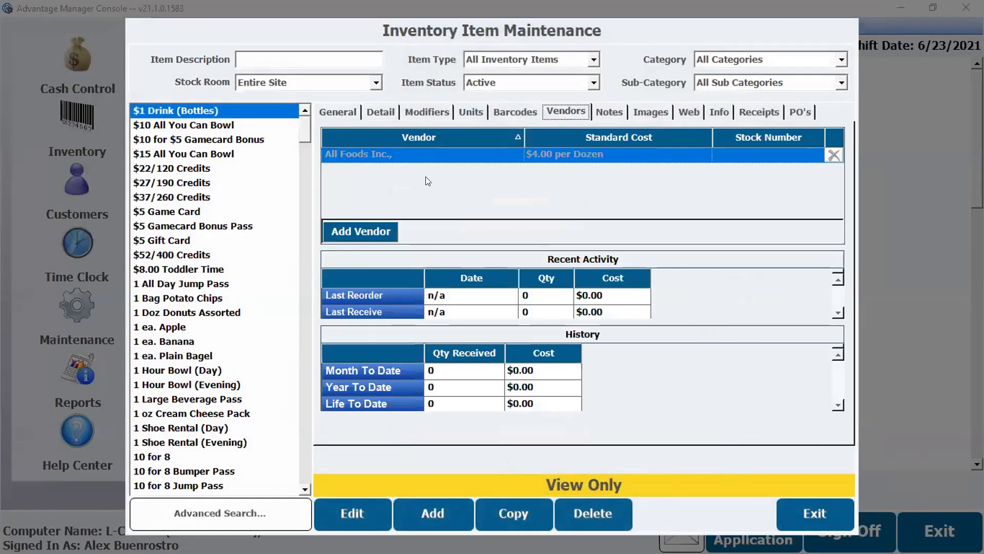
left_click(372, 527)
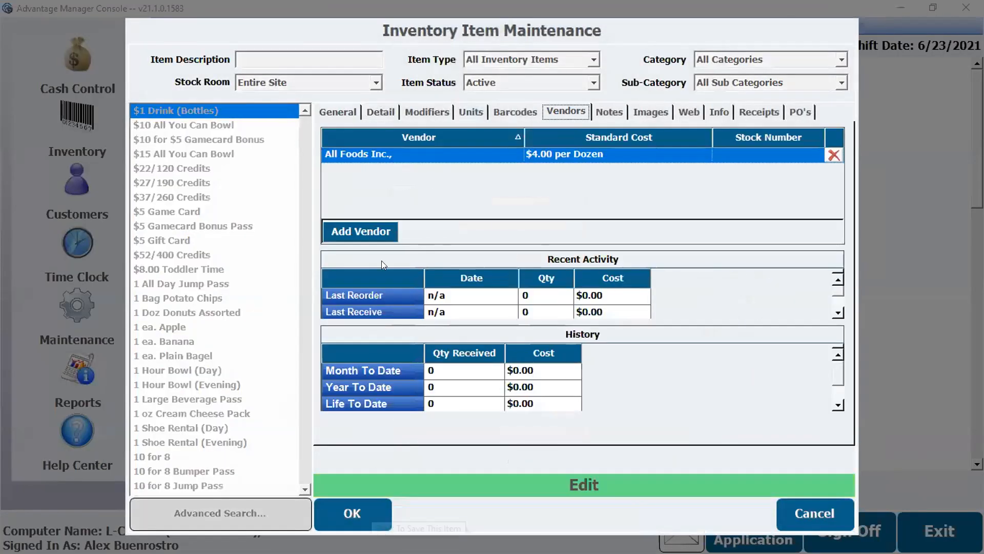
left_click(374, 225)
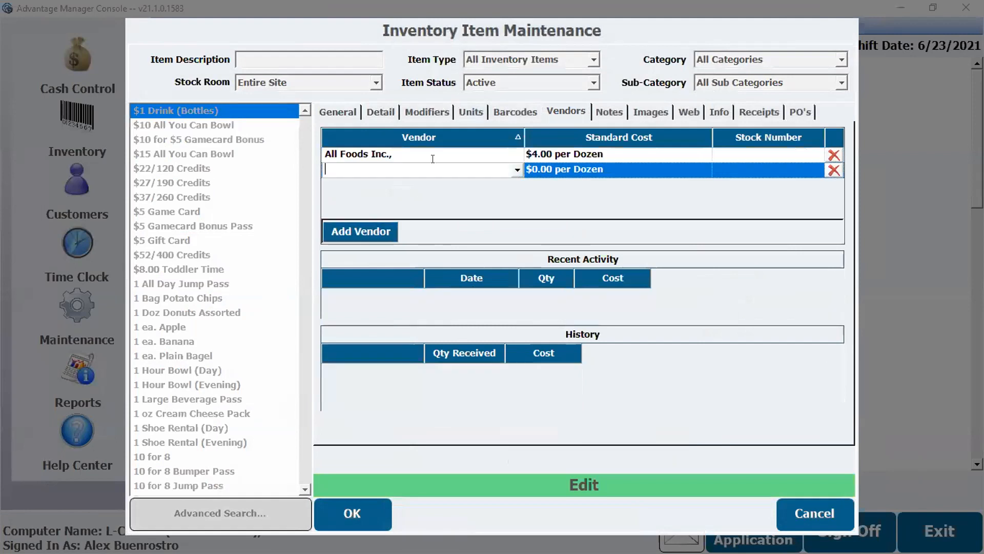
left_click(834, 169)
left_click(399, 325)
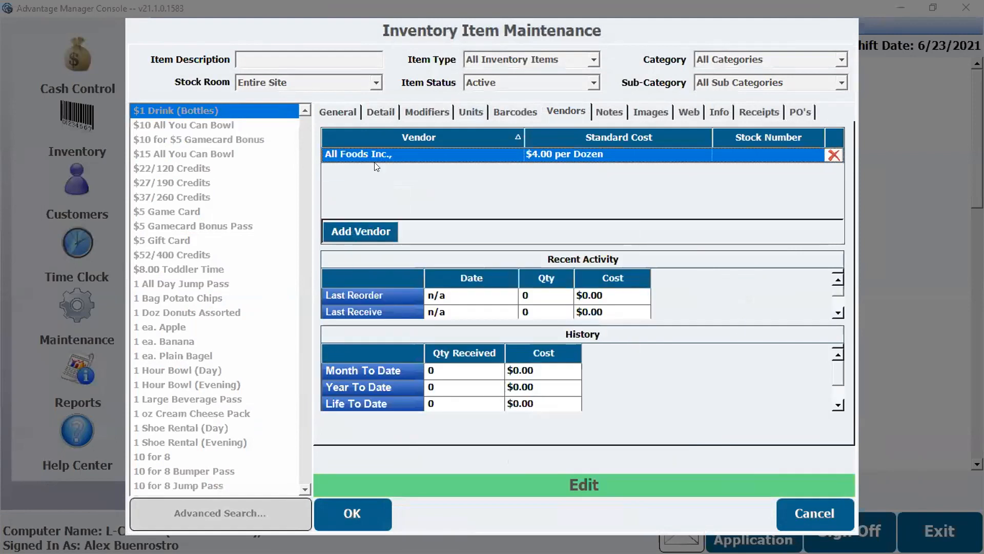
Review the general and detail settings of $1 Drink (Bottles), save the item and close item maintenance
left_click(345, 114)
left_click(377, 113)
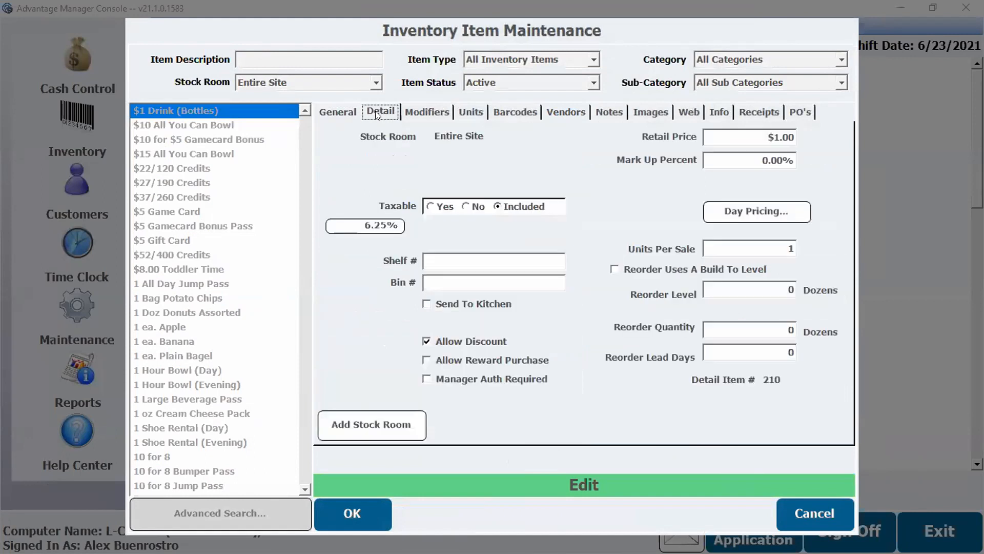
left_click(379, 511)
left_click(800, 503)
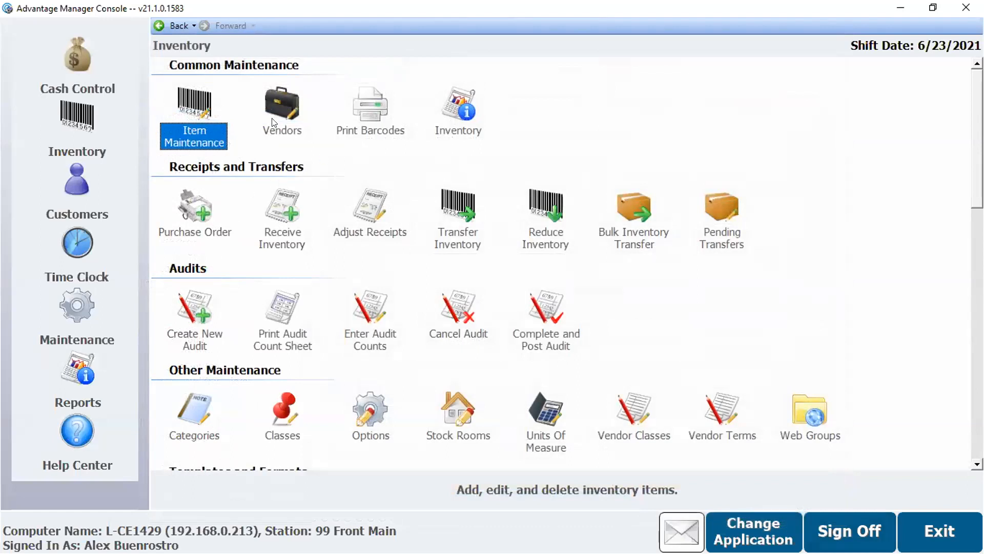
Start an auto-generated purchase order for vendor All Foods Inc., and assign it an automatic P.O. number
left_click(195, 209)
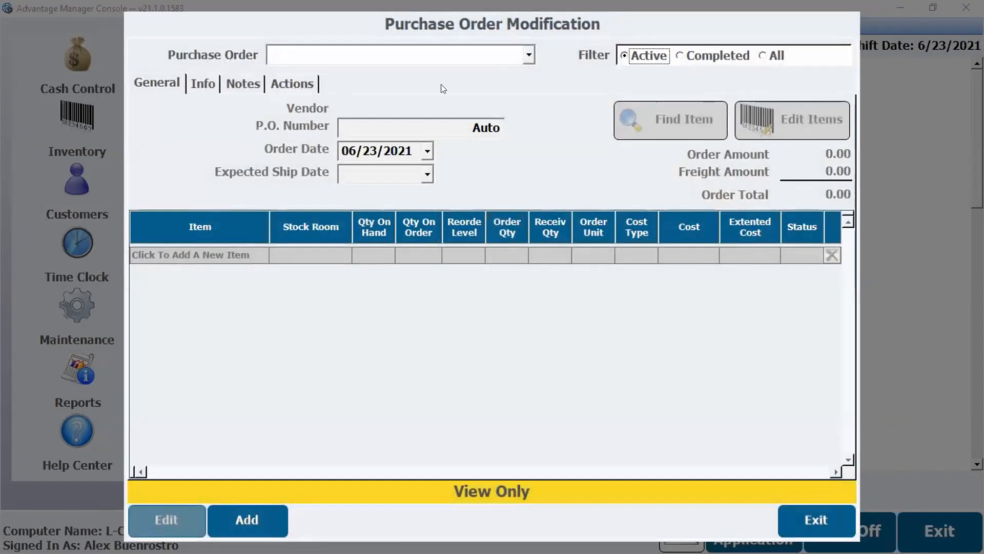
left_click(244, 523)
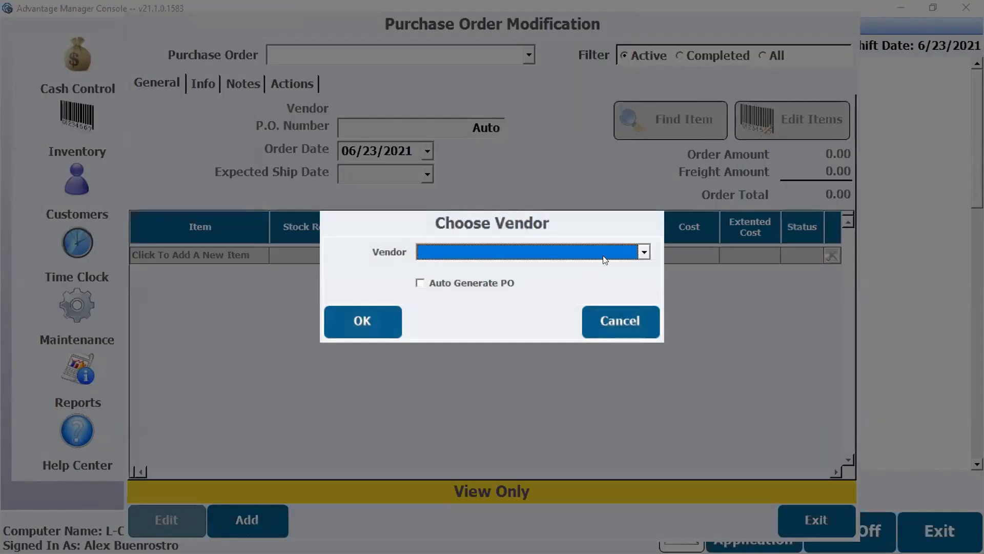
left_click(641, 252)
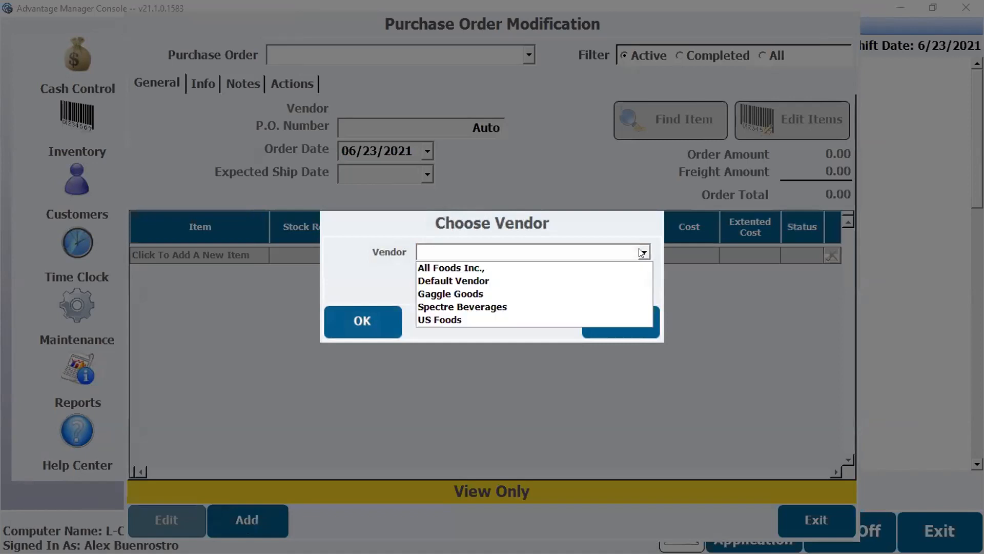
left_click(614, 263)
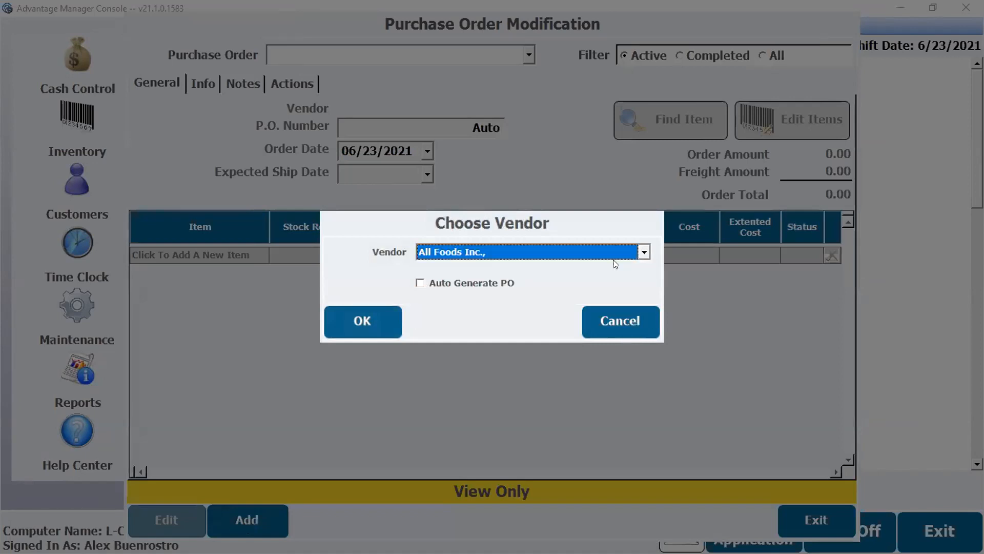
left_click(419, 283)
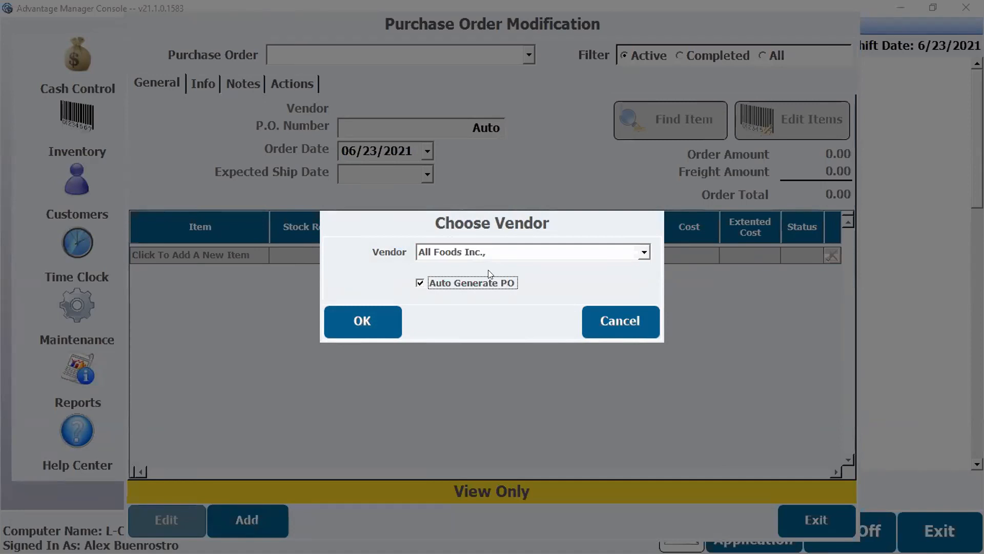
left_click(347, 319)
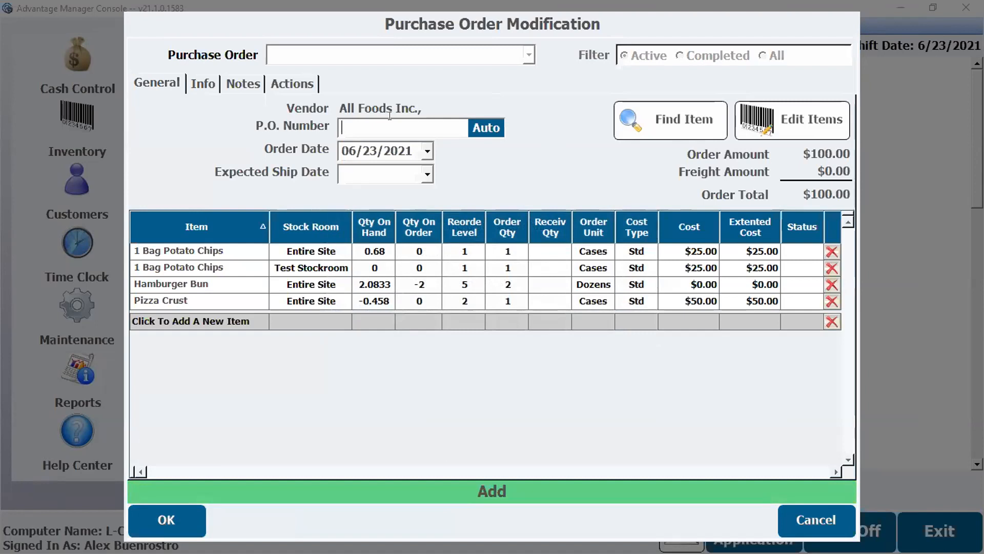
left_click(487, 128)
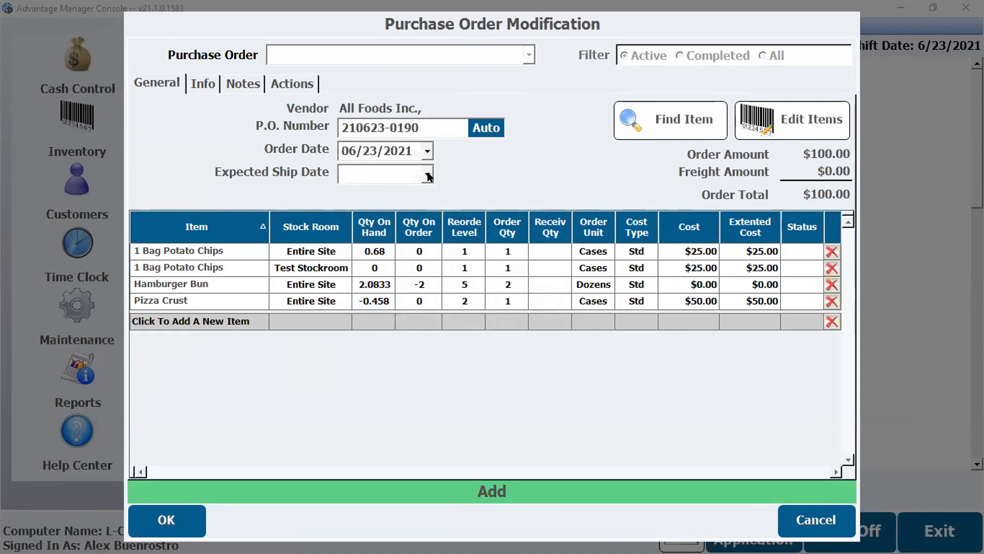
Browse the items available for a new purchase order line, and open the inventory search from the line and the order, cancelling it both times
left_click(235, 322)
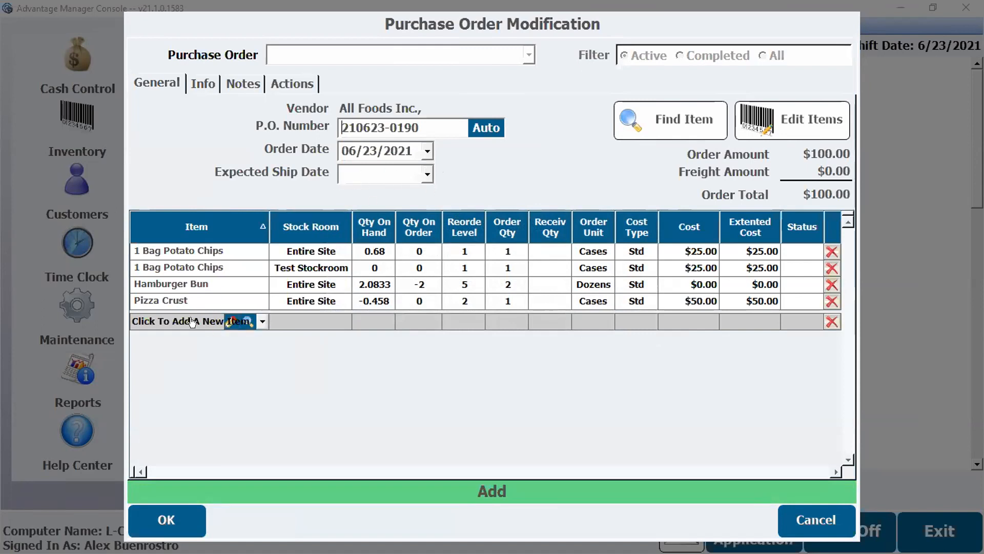
left_click(262, 321)
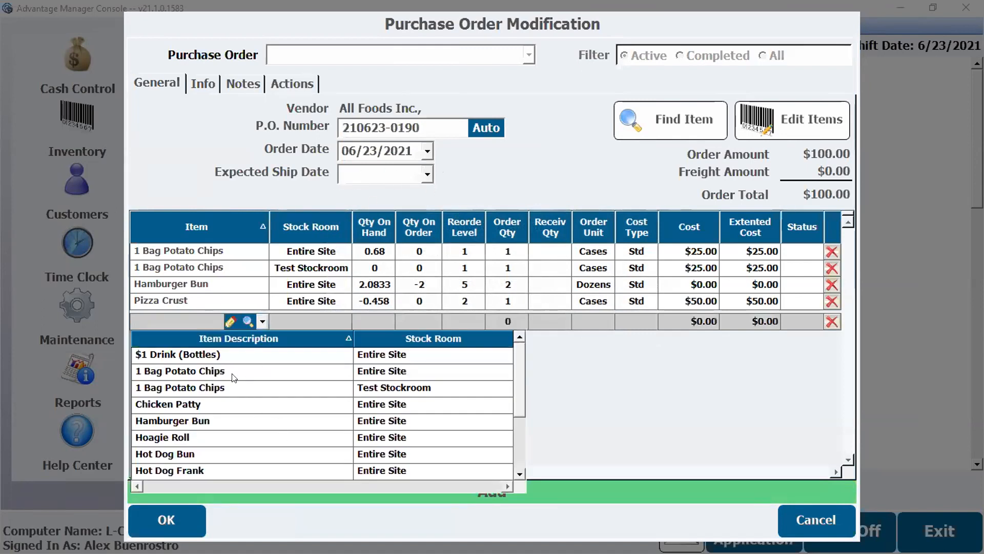
scroll(515, 367, "down", 2)
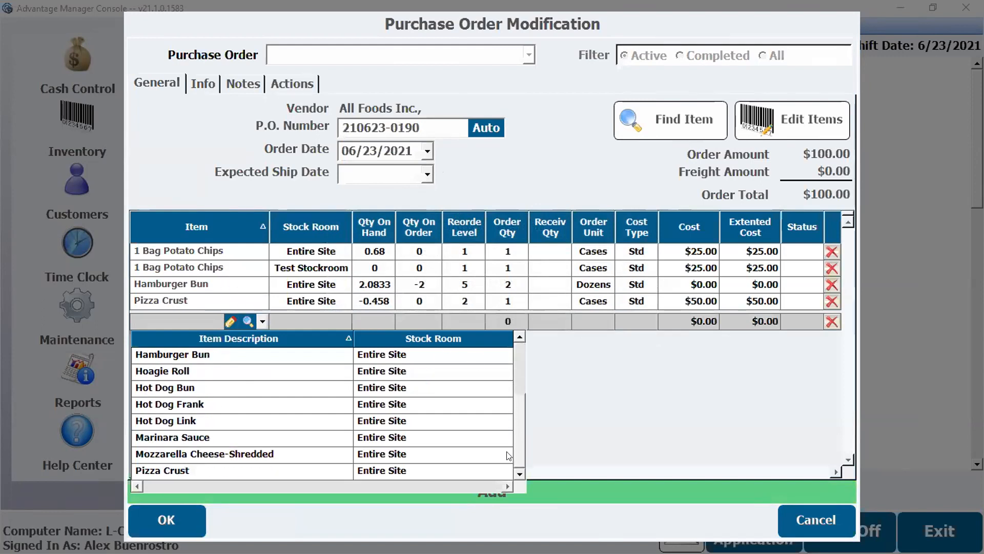
scroll(508, 455, "up", 2)
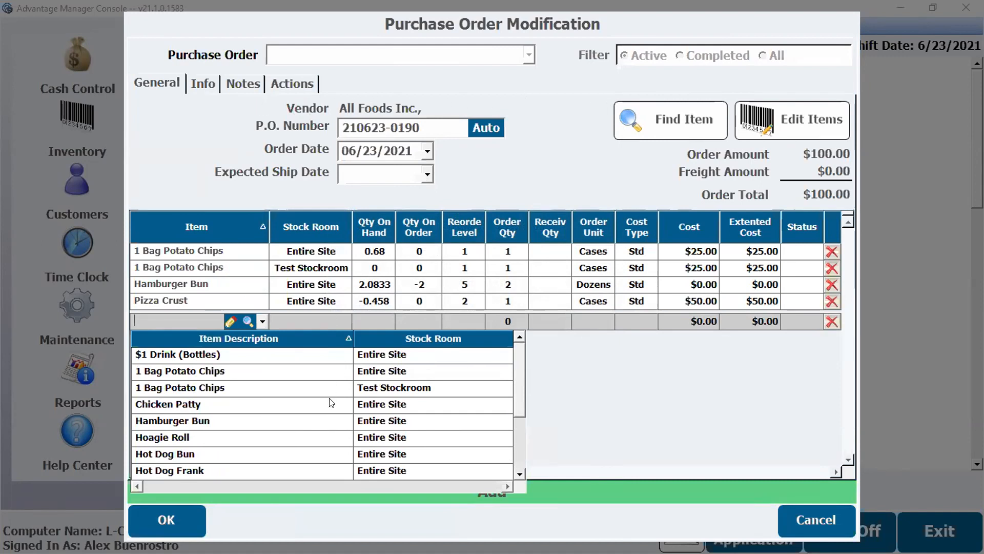
left_click(571, 367)
left_click(248, 321)
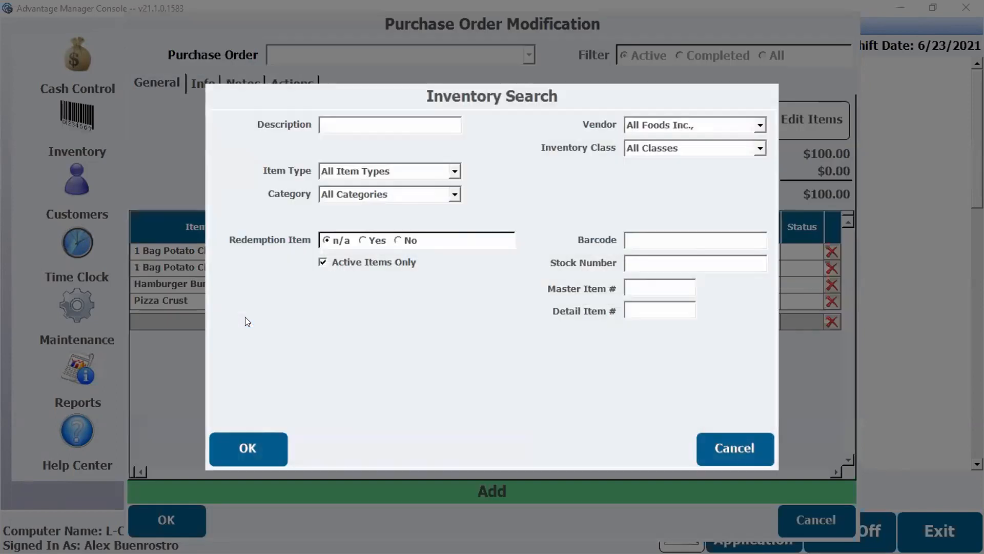
left_click(753, 443)
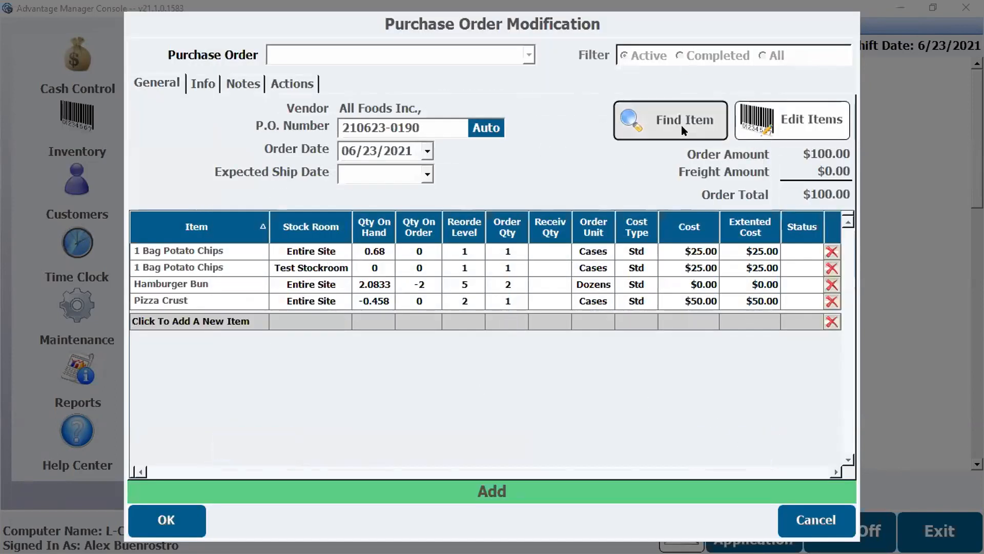
left_click(681, 125)
left_click(732, 449)
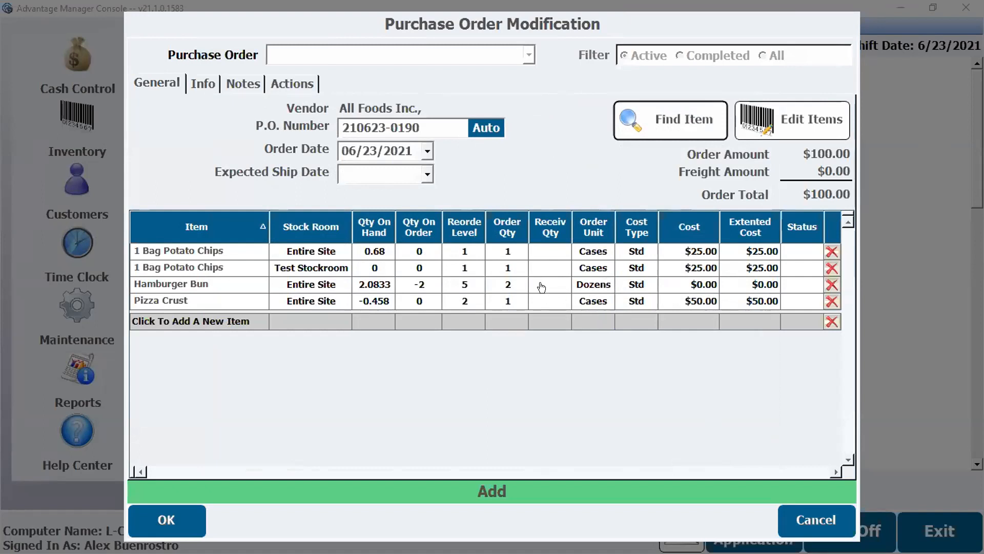
Check the status options for the first 1 Bag Potato Chips line, and review the order's vendor info, notes and available actions
left_click(817, 251)
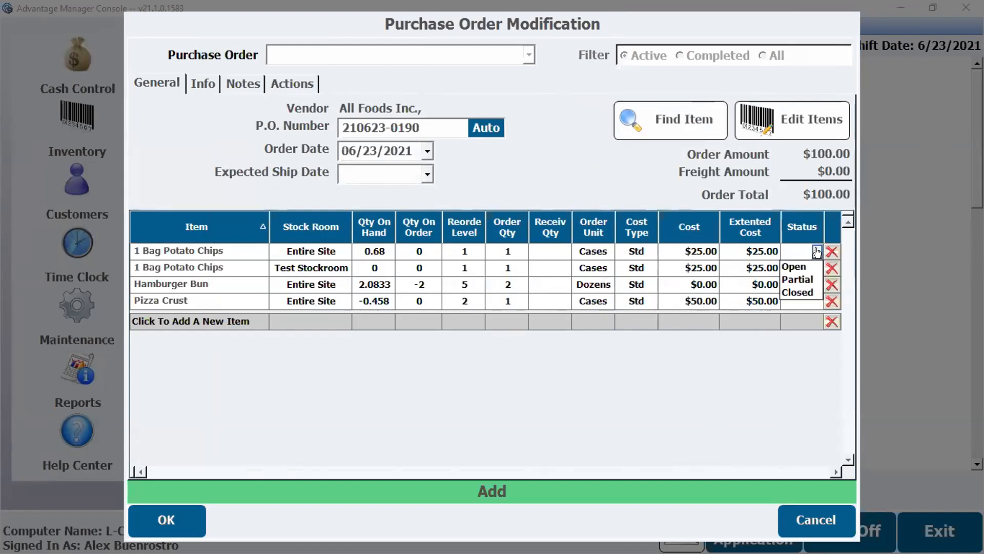
left_click(818, 252)
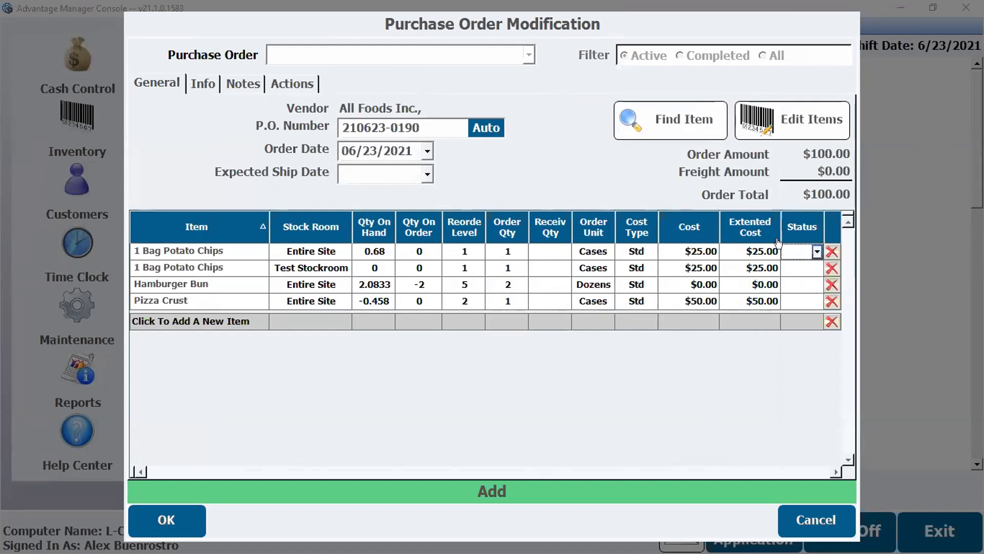
left_click(200, 94)
left_click(386, 333)
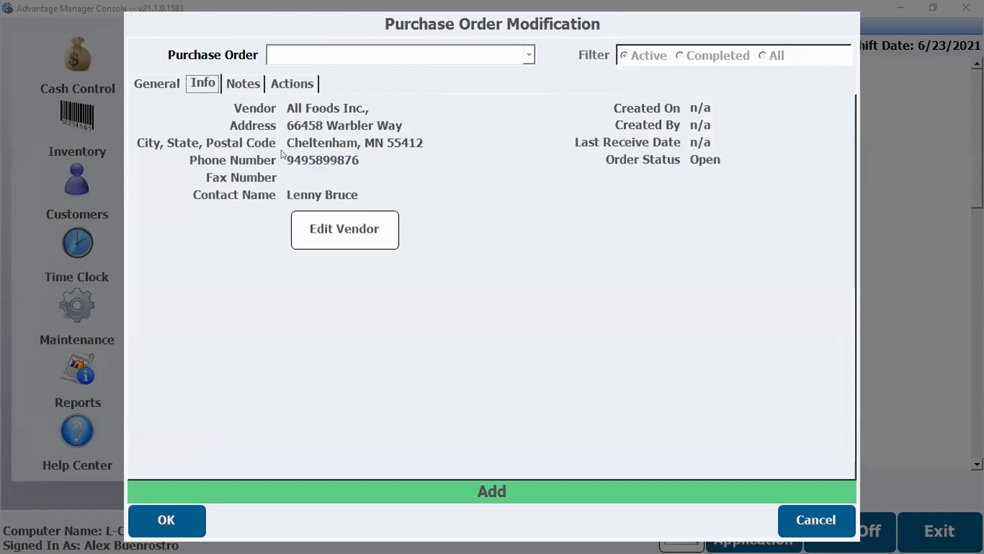
left_click(153, 82)
left_click(212, 86)
left_click(250, 82)
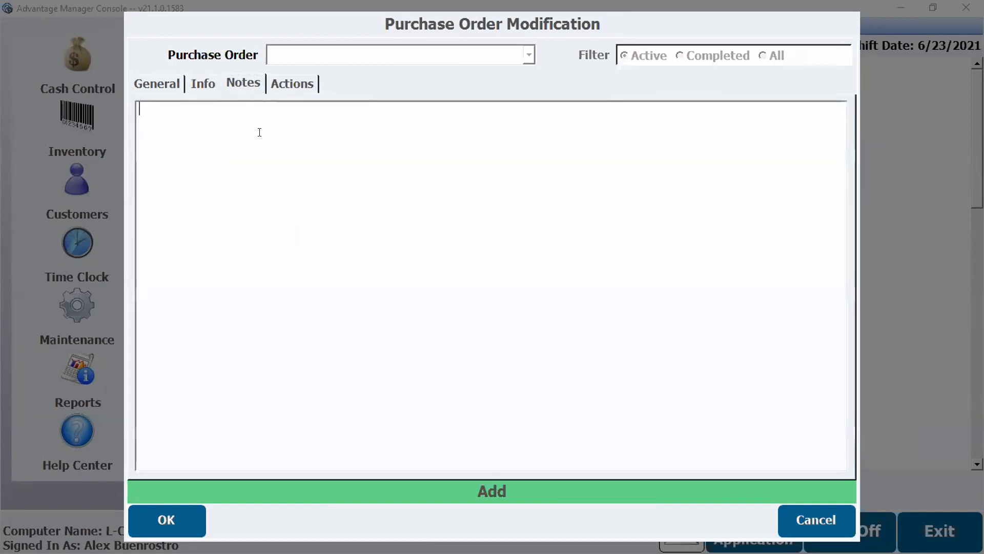
left_click(293, 84)
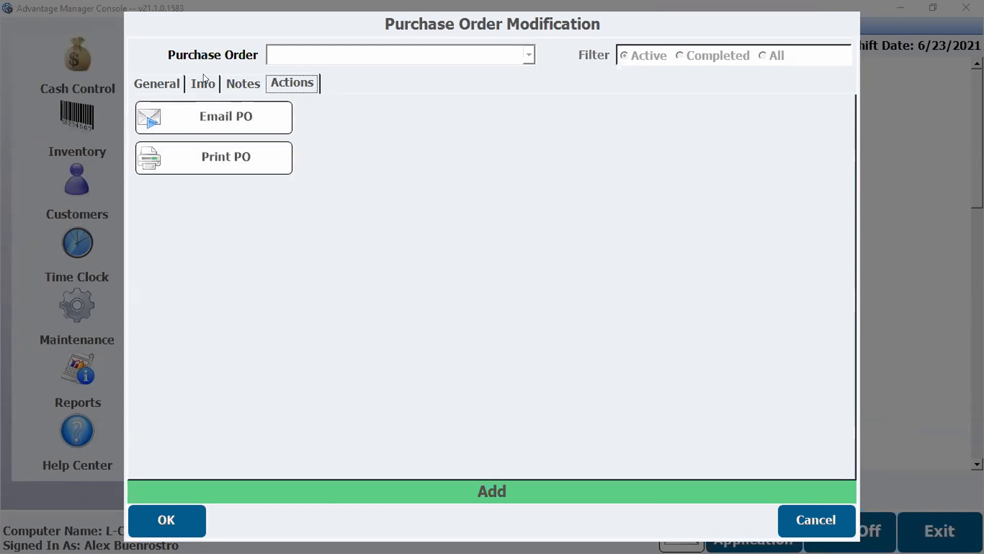
Return to the order's general details, save the All Foods Inc., purchase order and close Purchase Order Modification
left_click(157, 82)
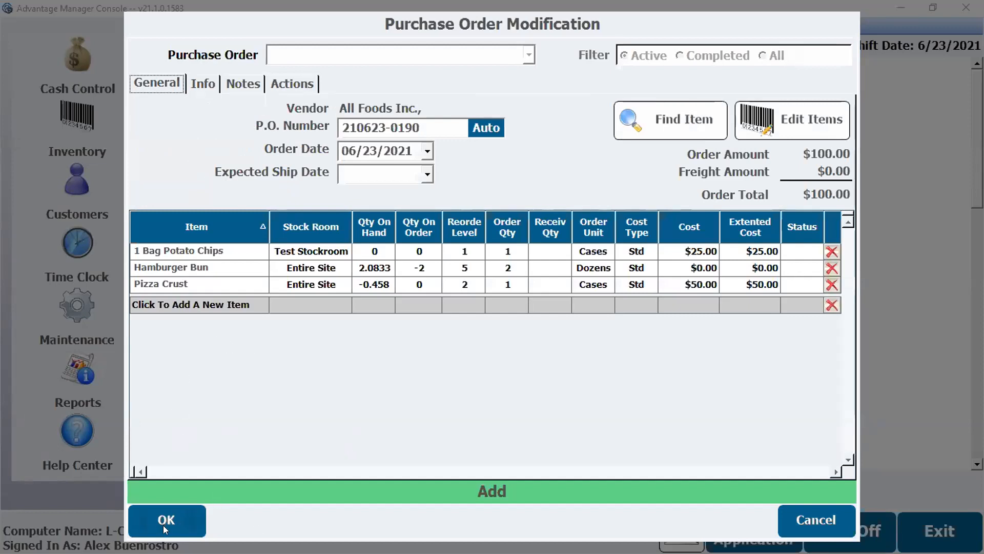
left_click(177, 520)
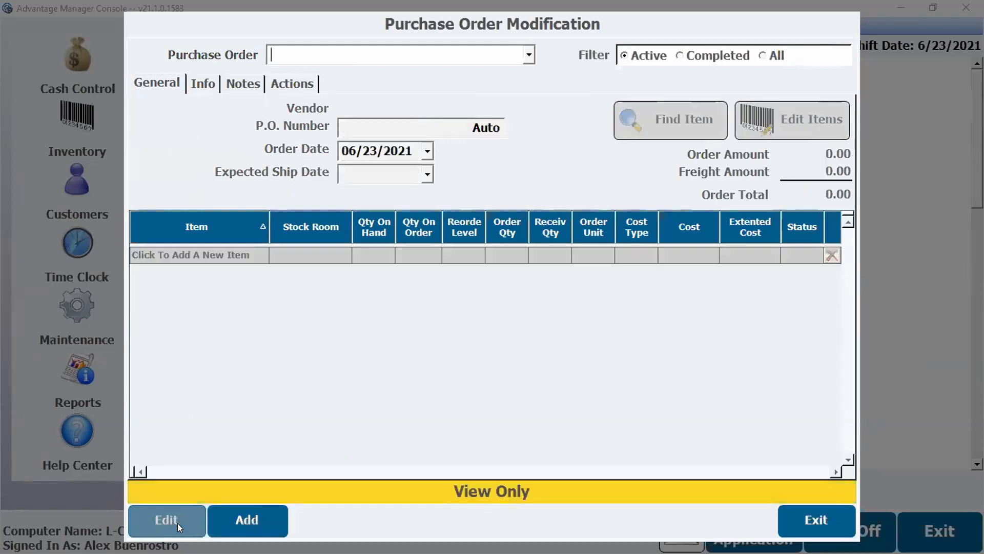
left_click(788, 518)
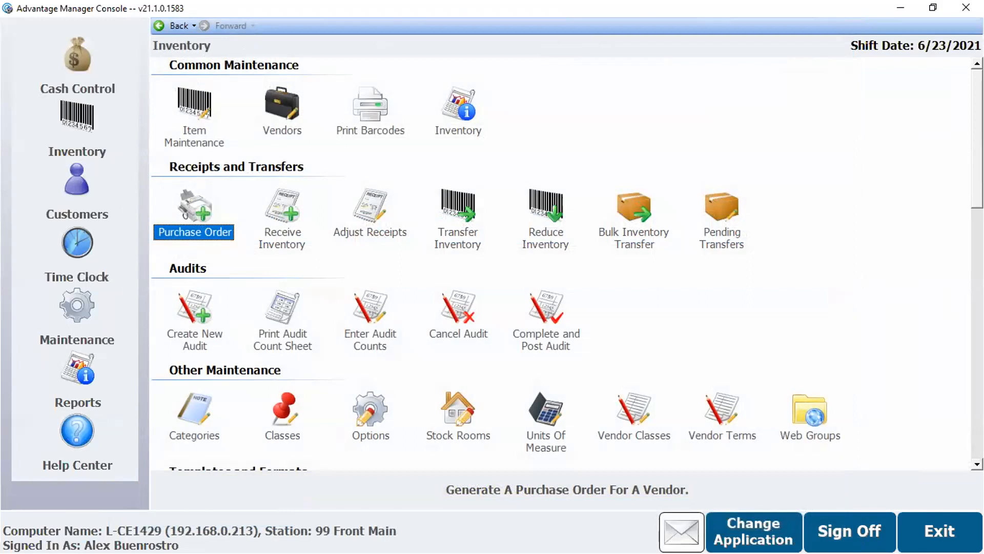
Start an inventory receipt for stock room Entire Site and vendor All Foods Inc., and import the lines of its open purchase order
left_click(282, 213)
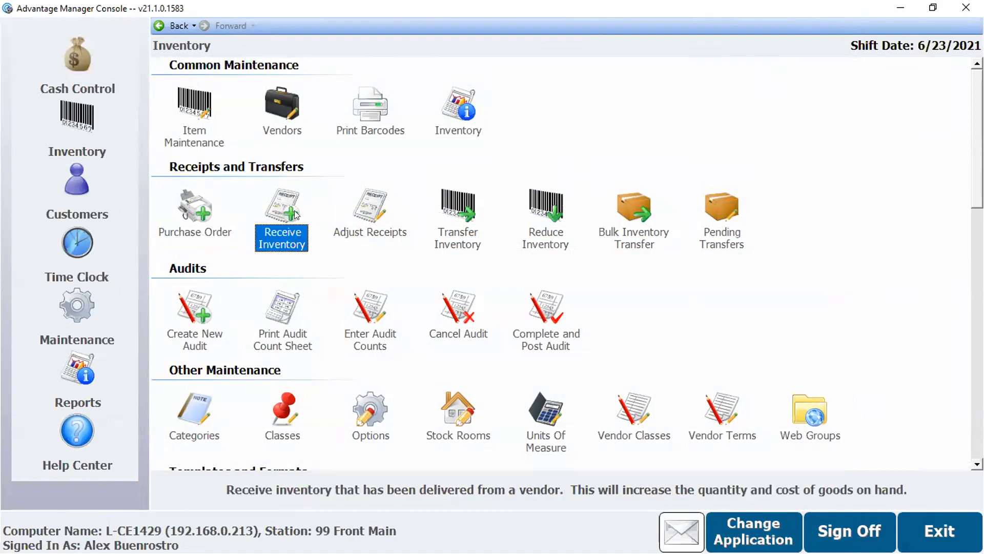
double_click(282, 212)
left_click(448, 114)
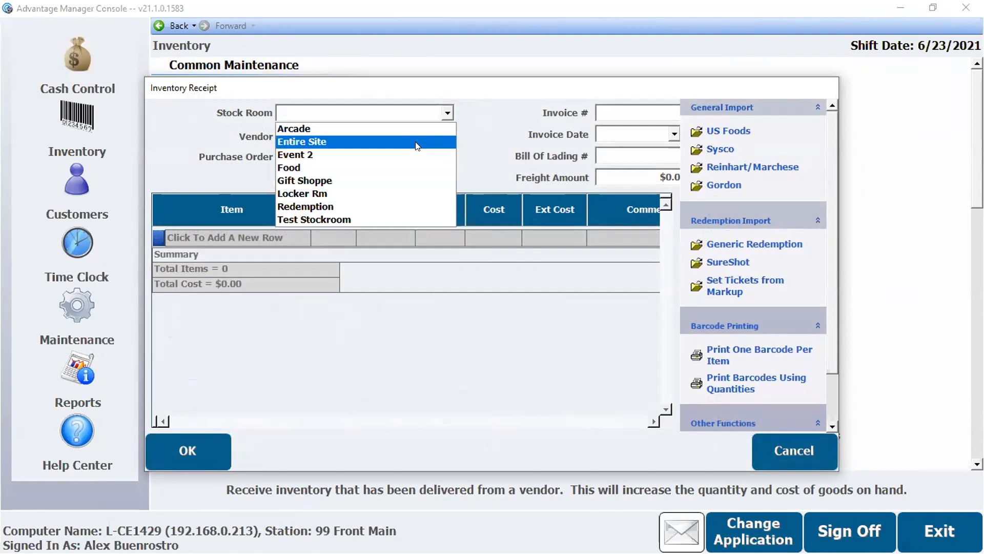
left_click(416, 142)
left_click(444, 137)
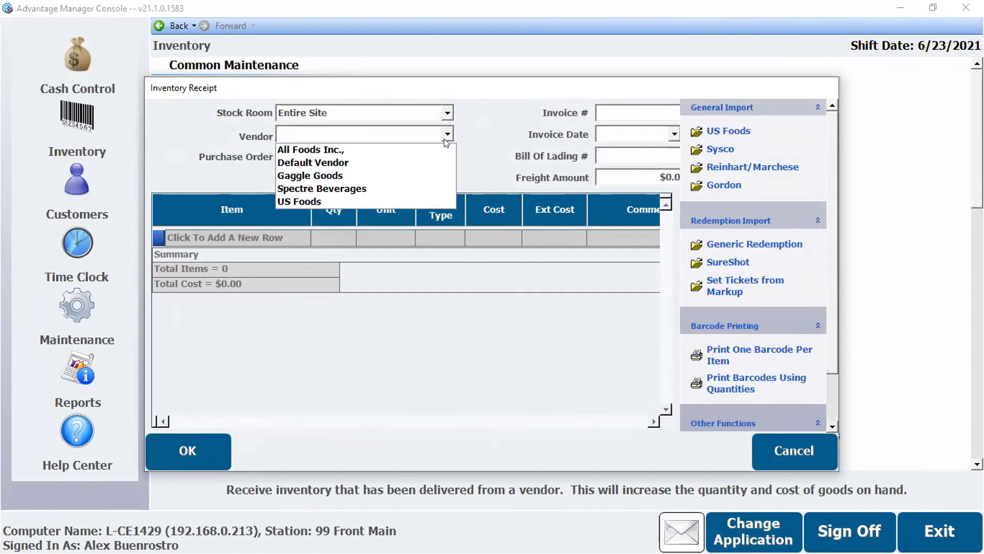
left_click(440, 147)
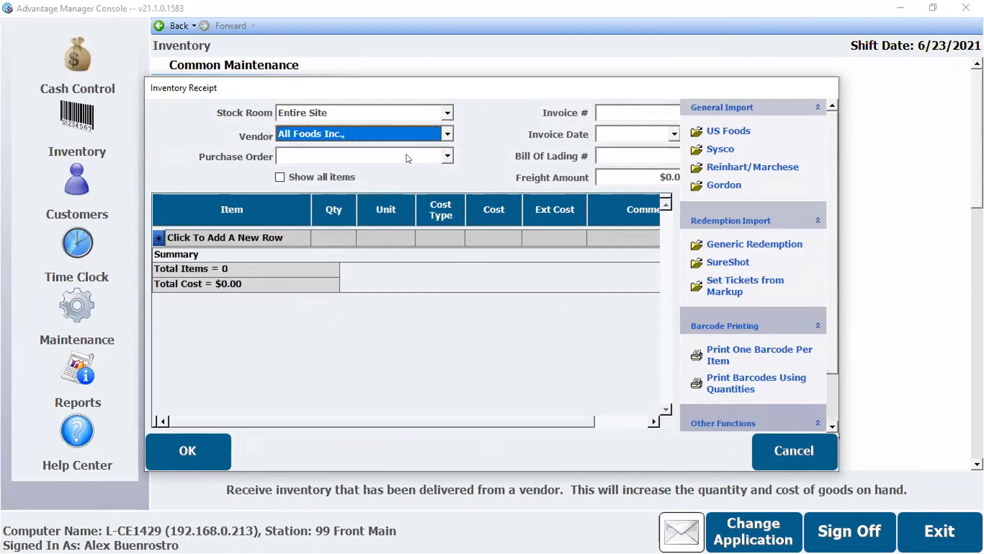
left_click(445, 154)
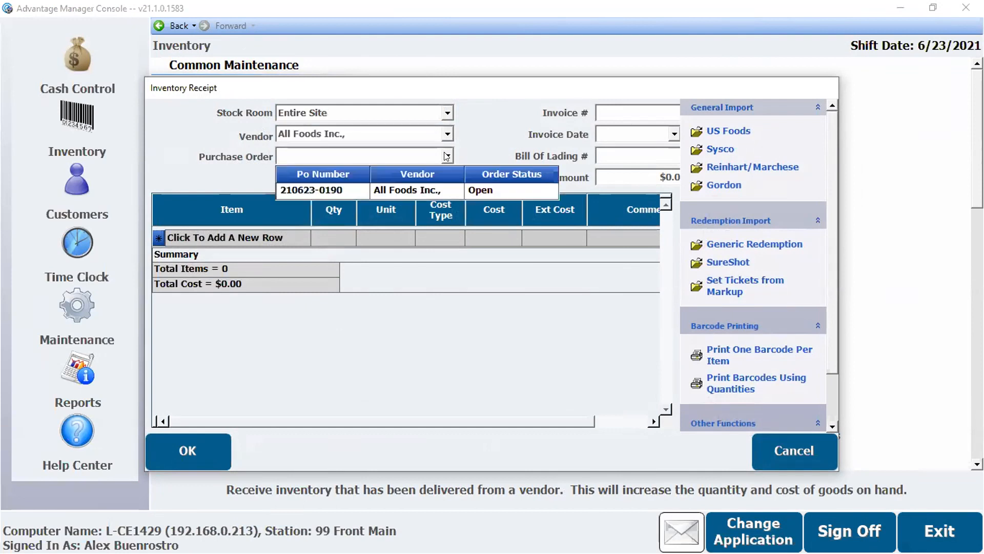
left_click(418, 191)
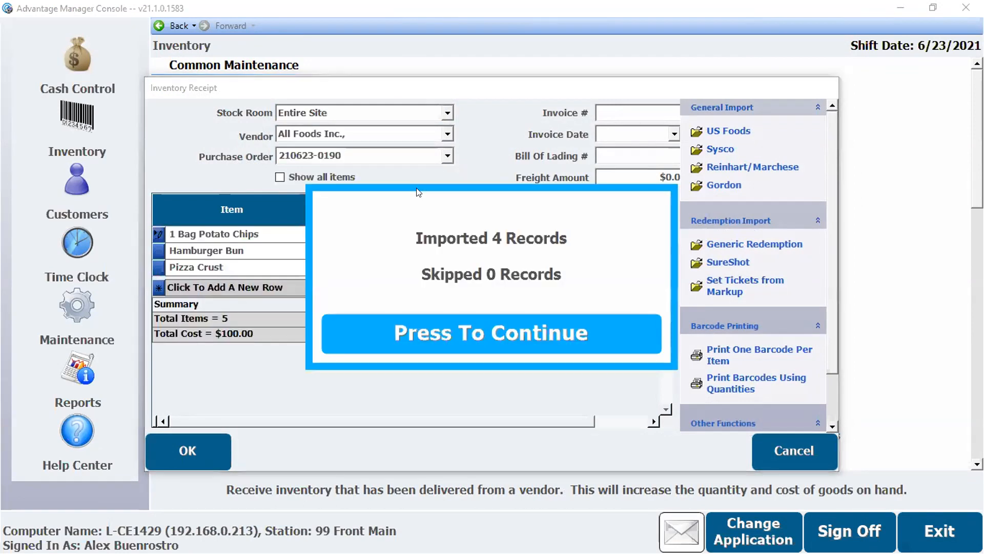
left_click(498, 336)
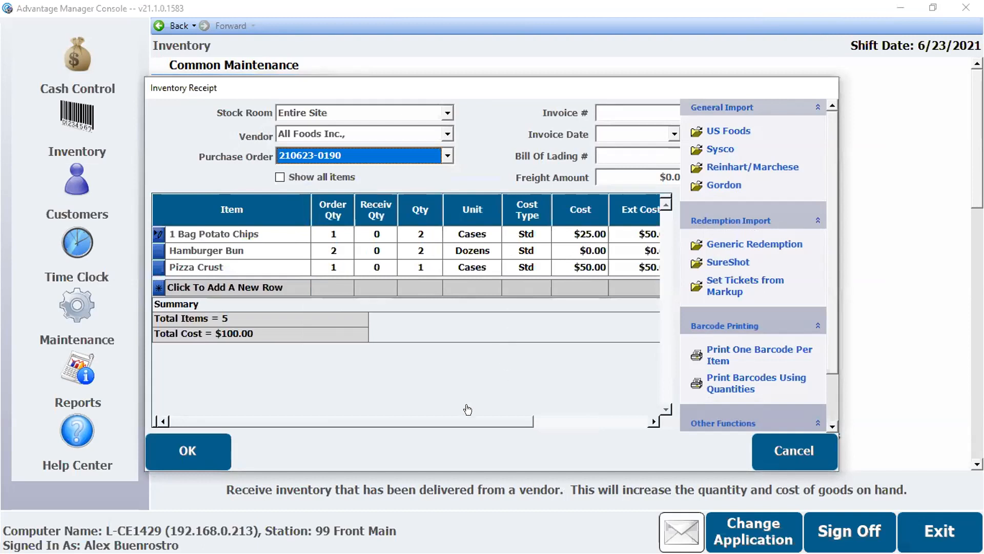
Review the imported receipt lines, complete the inventory receipt and close the receipt detail report
left_click_drag(326, 423, 511, 426)
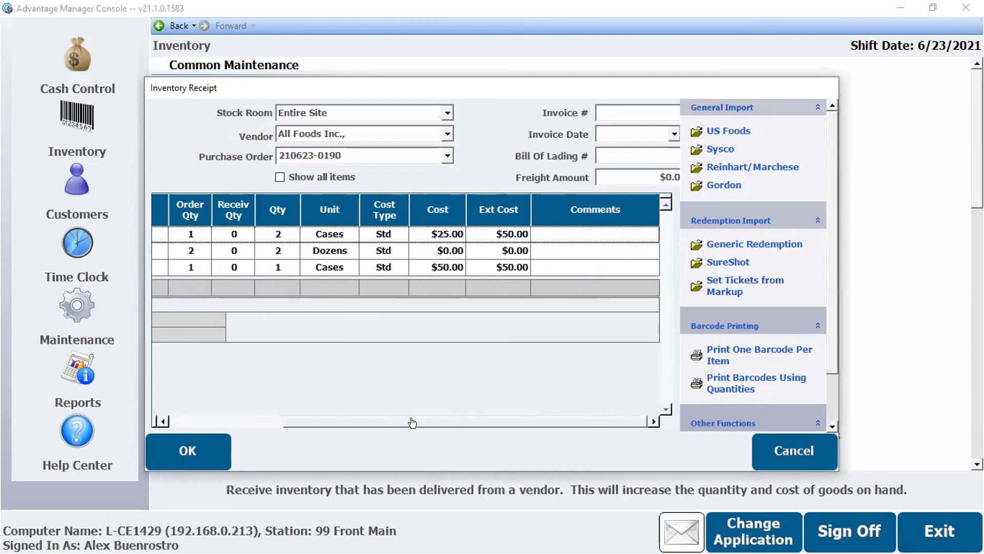
left_click_drag(413, 423, 239, 424)
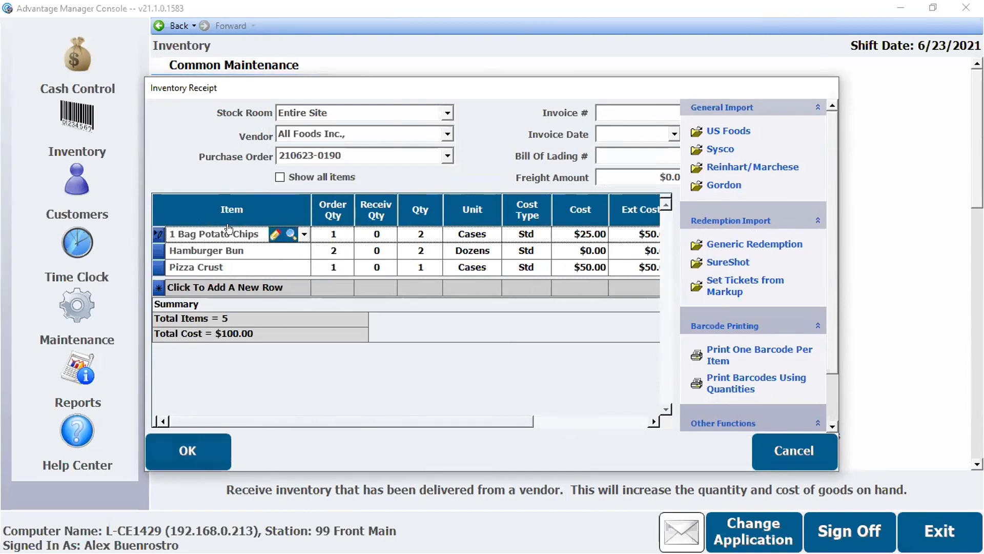
left_click(201, 451)
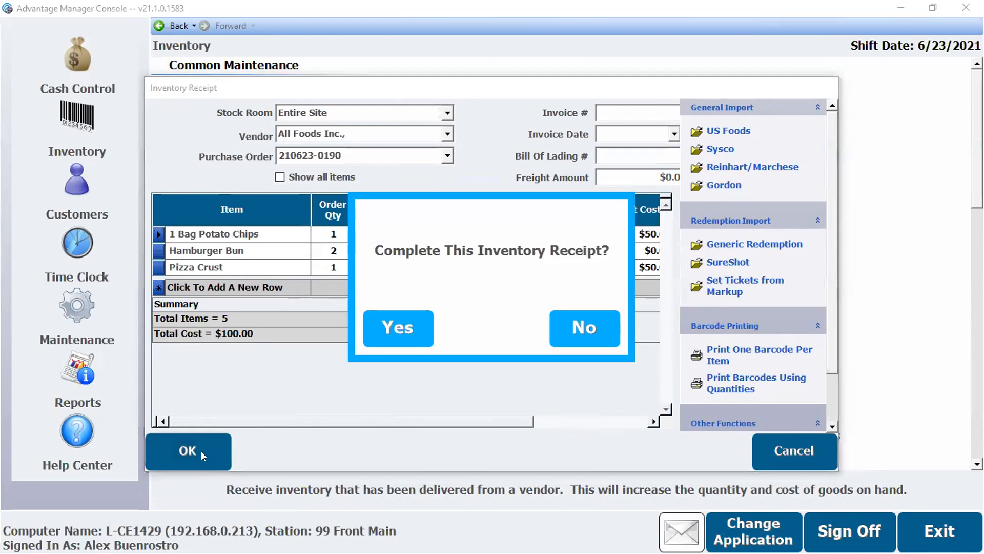
left_click(409, 322)
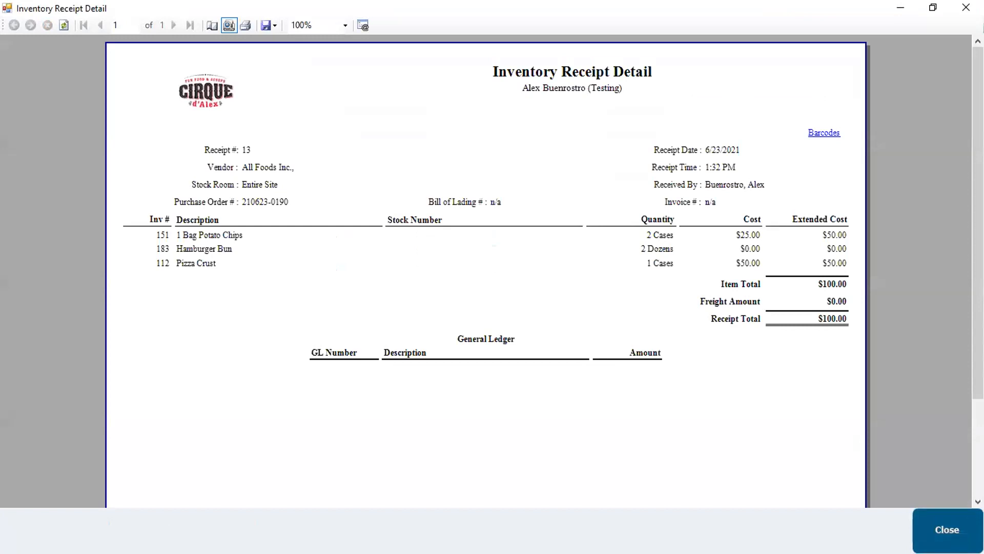
left_click(947, 529)
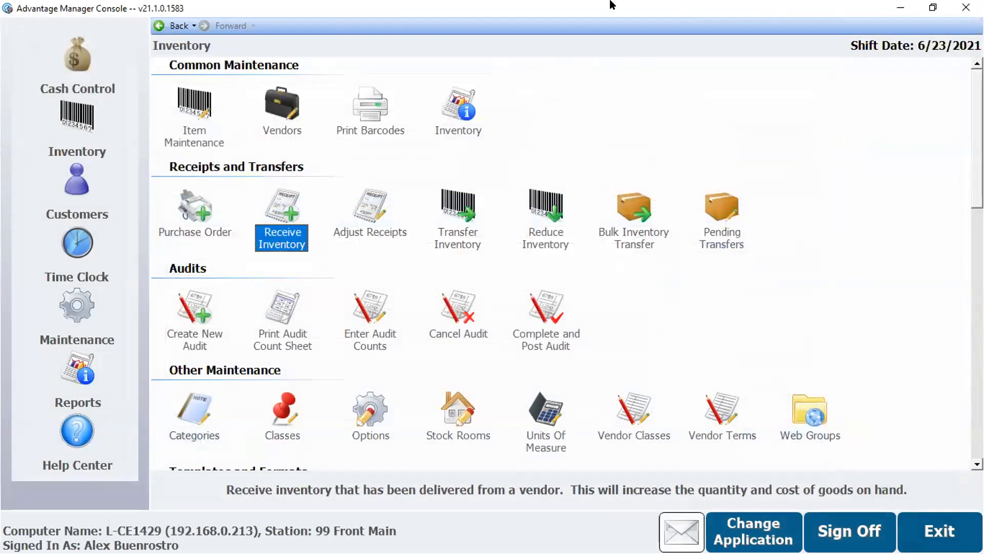
Look over the search fields for adjusting inventory receipts, and close the window without adjusting a receipt
left_click(373, 200)
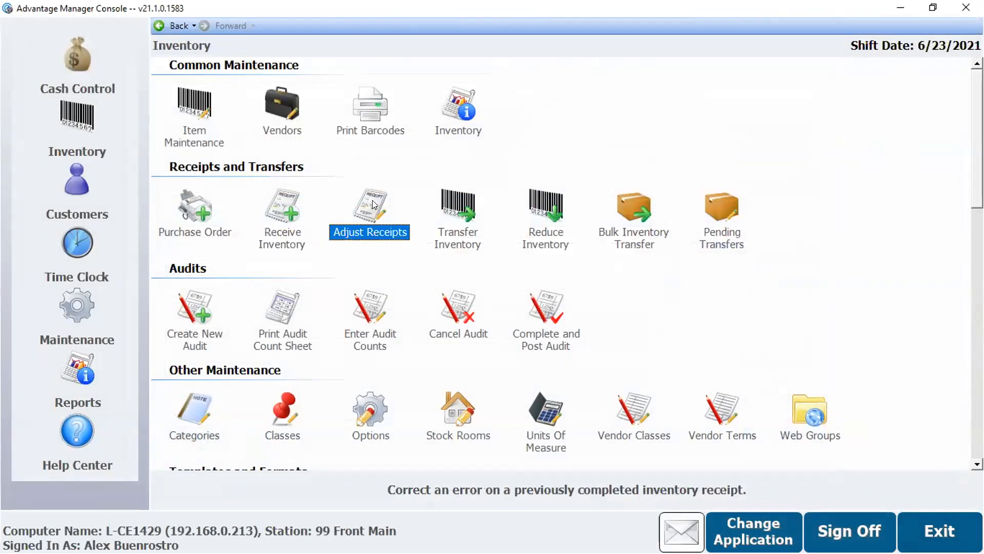
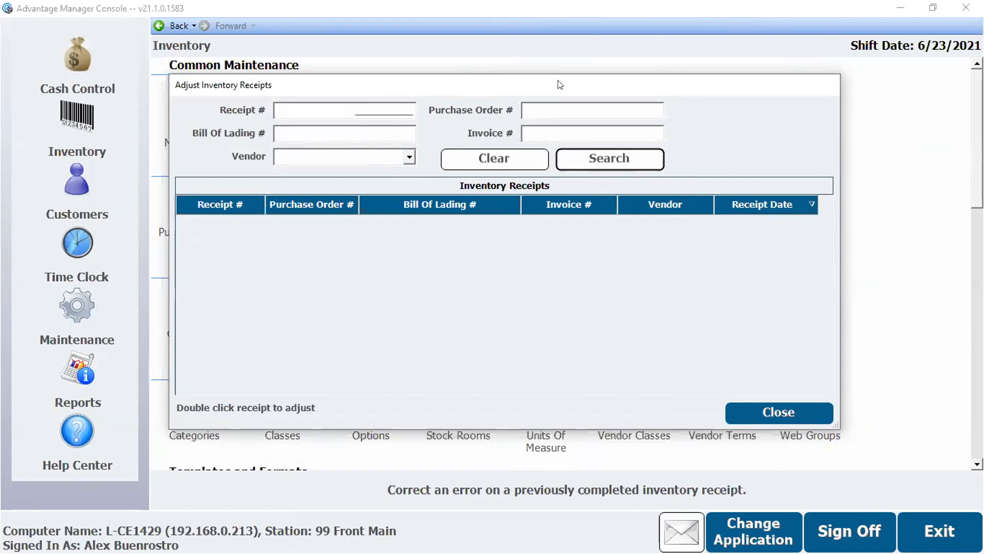
left_click_drag(559, 82, 551, 75)
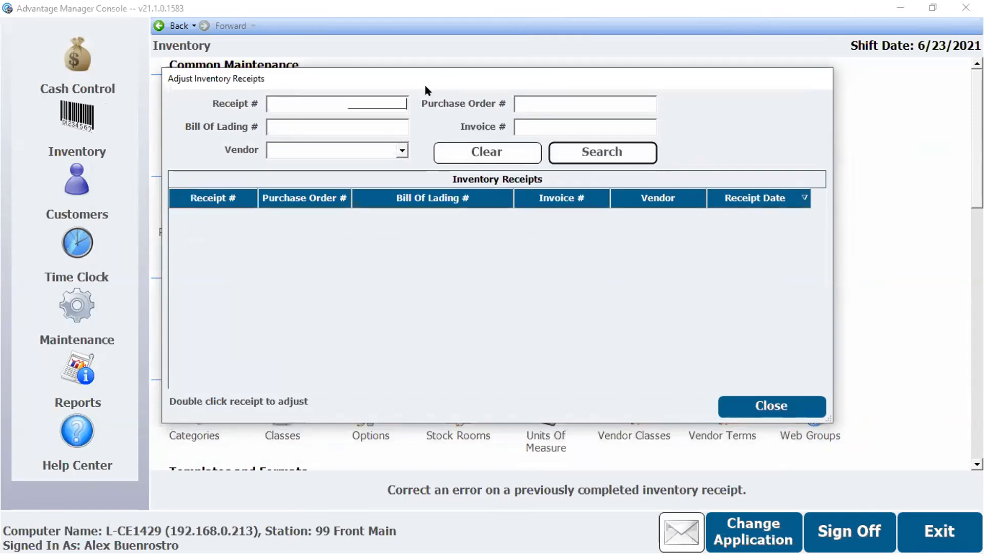
left_click_drag(444, 78, 470, 85)
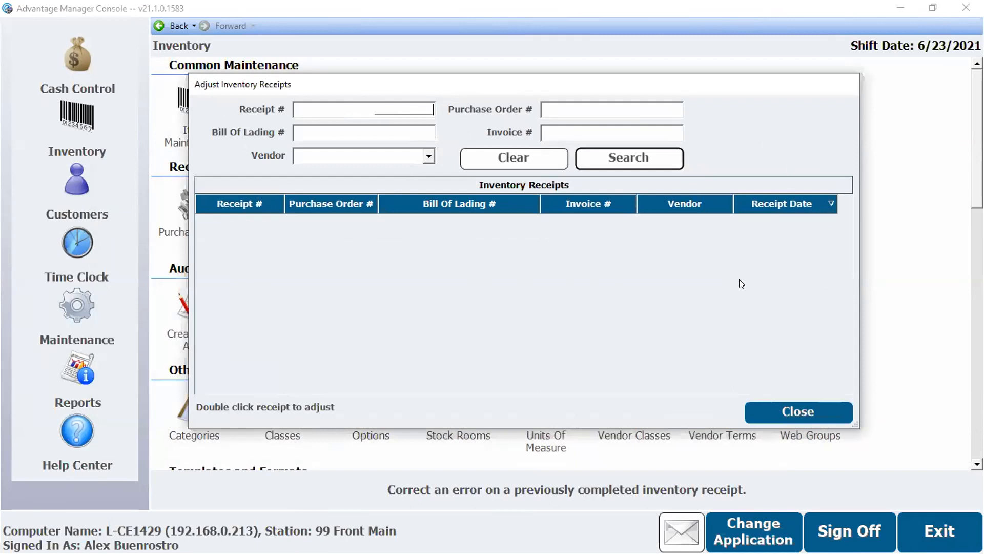
left_click(777, 408)
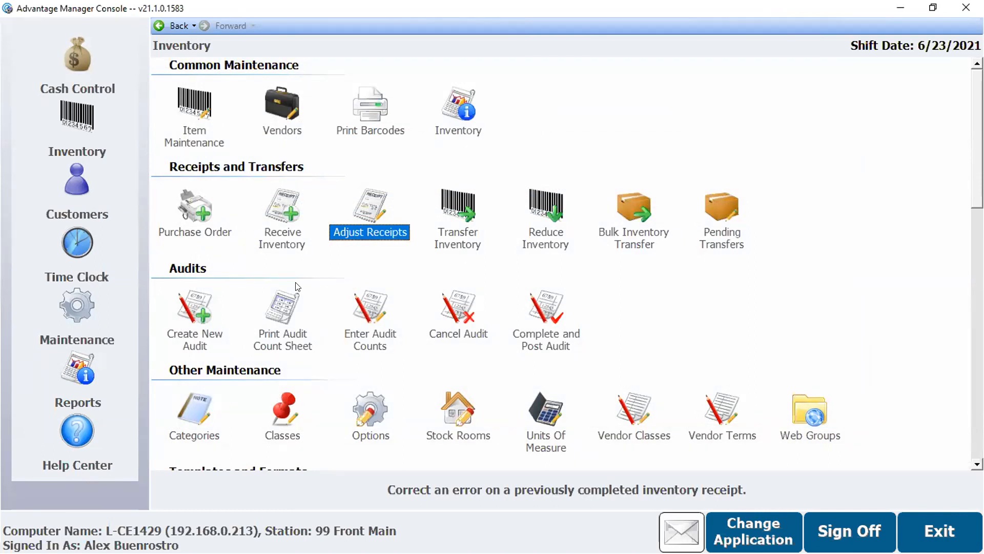
Start an inventory transfer from the Entire Site stock room to Event 2
double_click(464, 239)
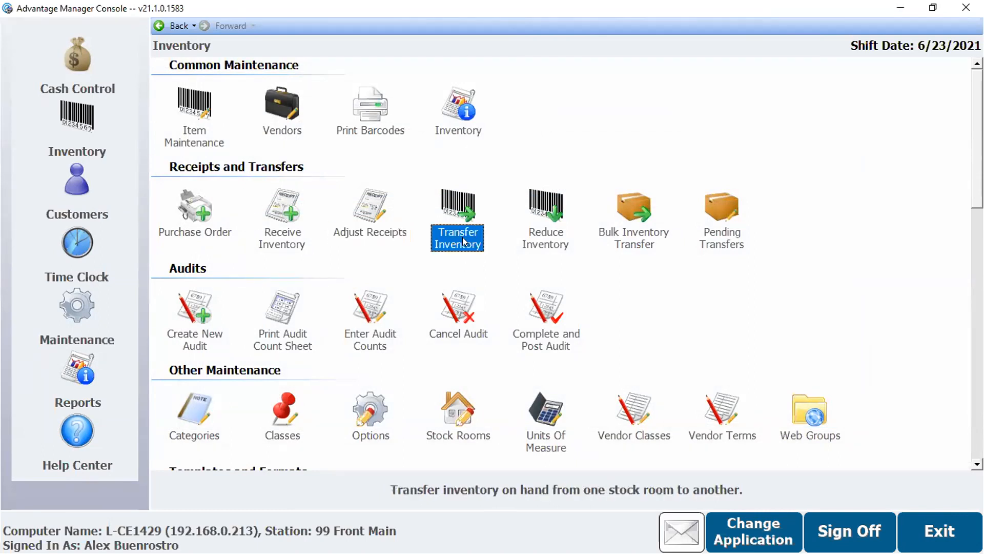
left_click(452, 132)
left_click(452, 132)
left_click(452, 133)
left_click(431, 160)
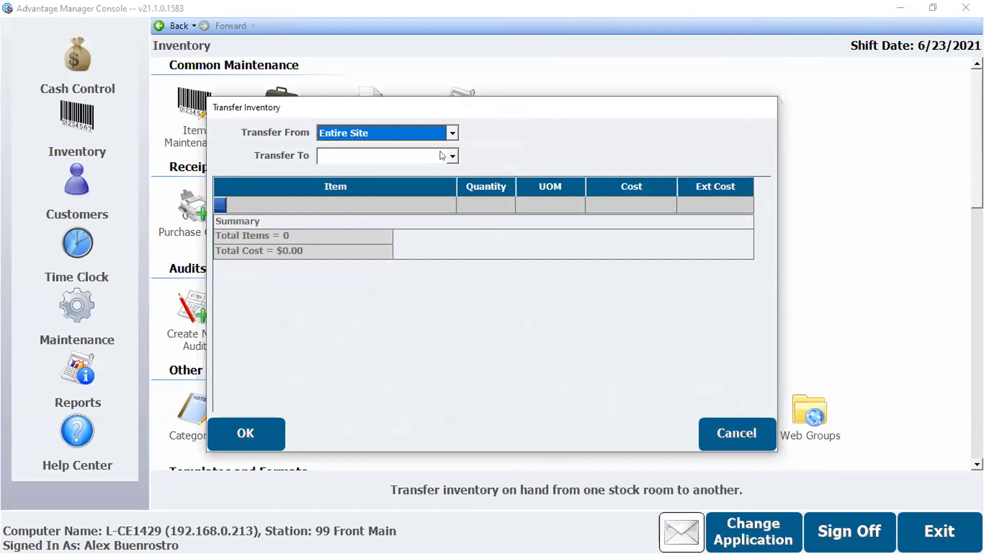
left_click(451, 156)
left_click(419, 197)
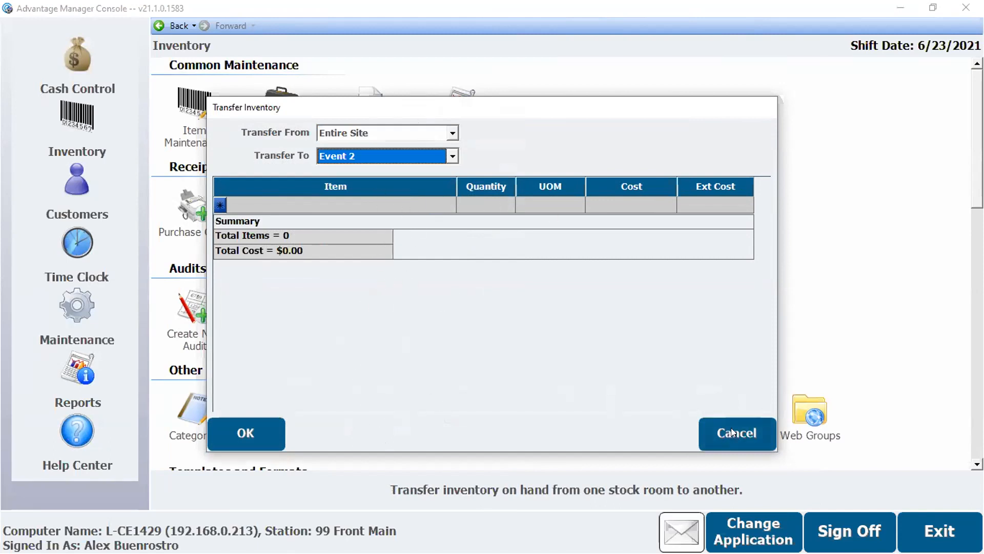
Cancel the inventory transfer from Entire Site to Event 2 without completing it
left_click(747, 432)
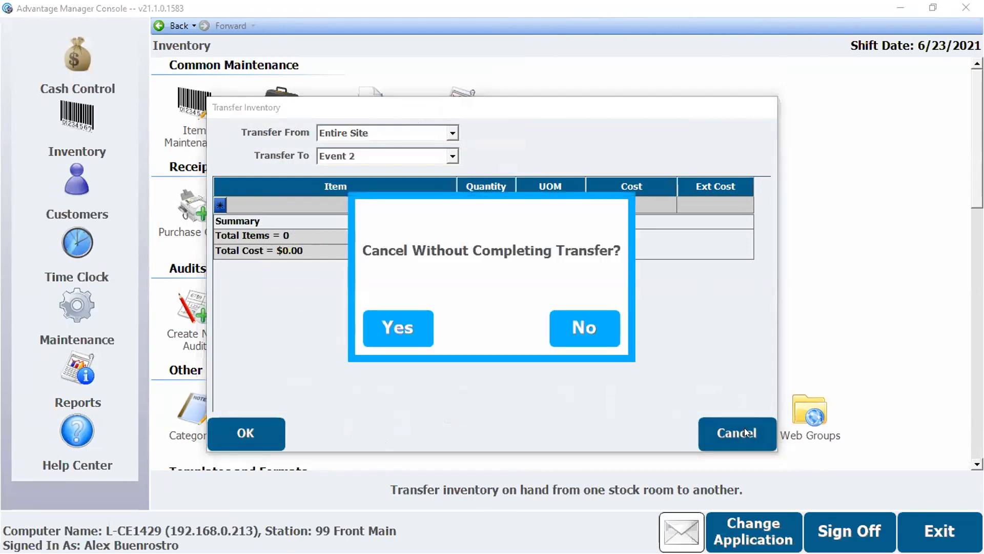
left_click(569, 319)
left_click(752, 429)
left_click(368, 328)
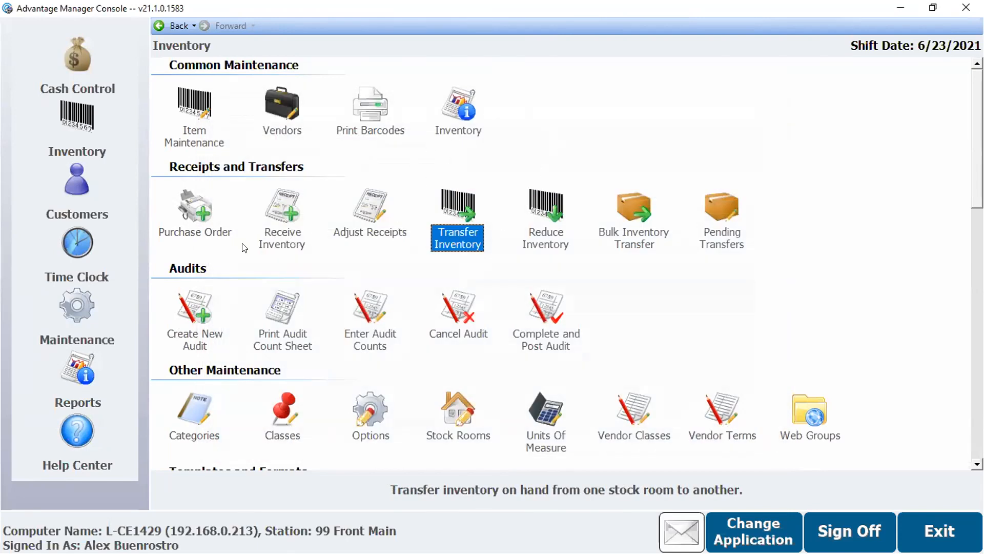
Start creating a new inventory audit for the Entire Site stock room
scroll(210, 282, "down", 2)
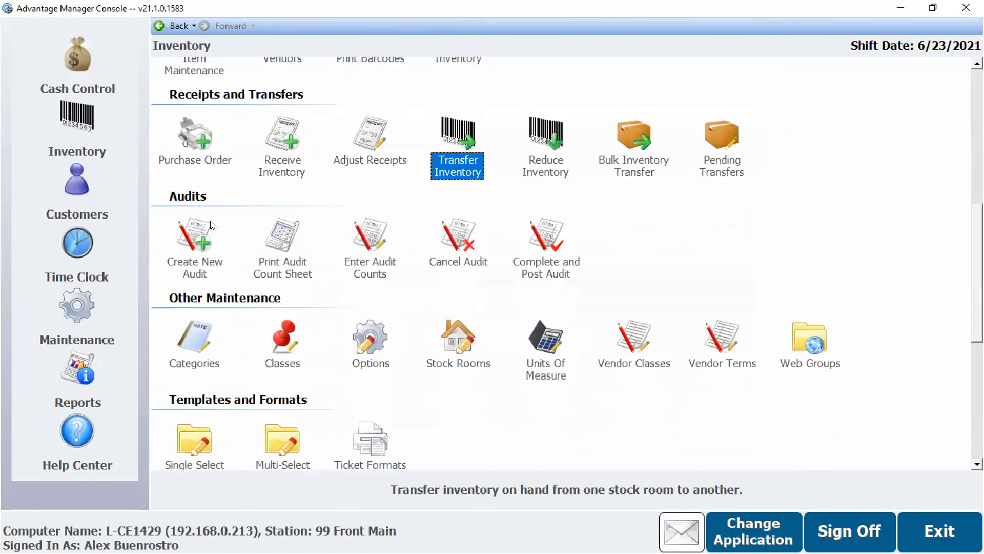
double_click(196, 231)
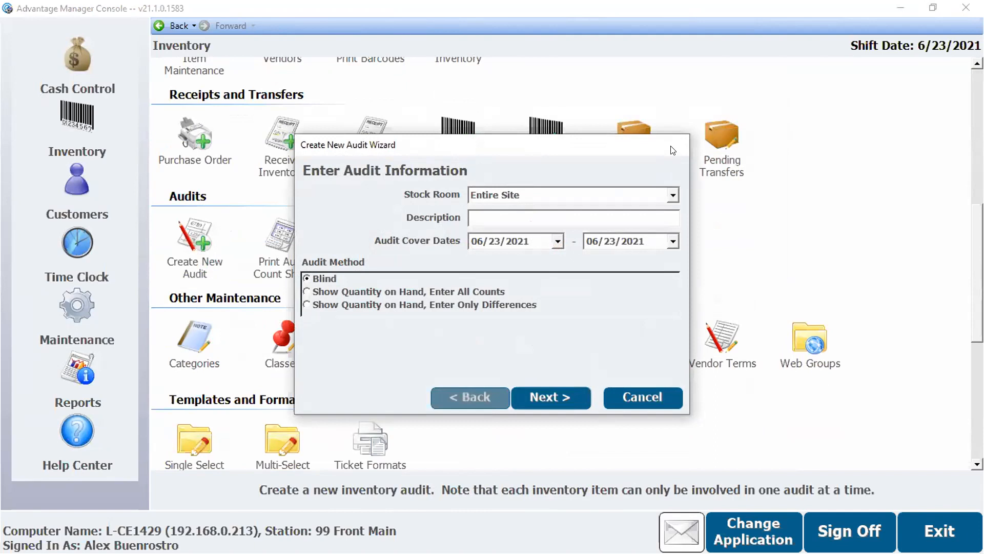
left_click_drag(673, 150, 665, 154)
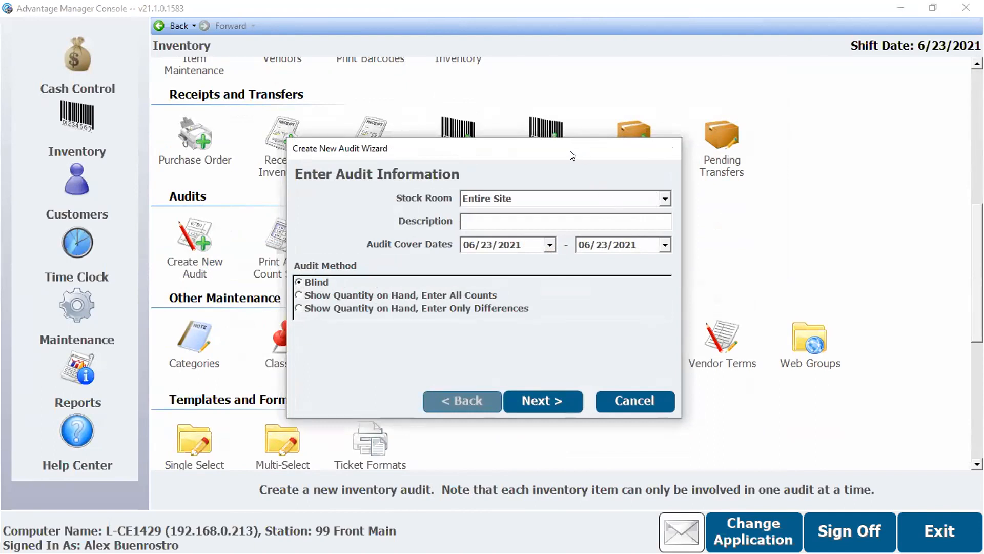
left_click_drag(573, 155, 571, 147)
left_click_drag(484, 142, 490, 157)
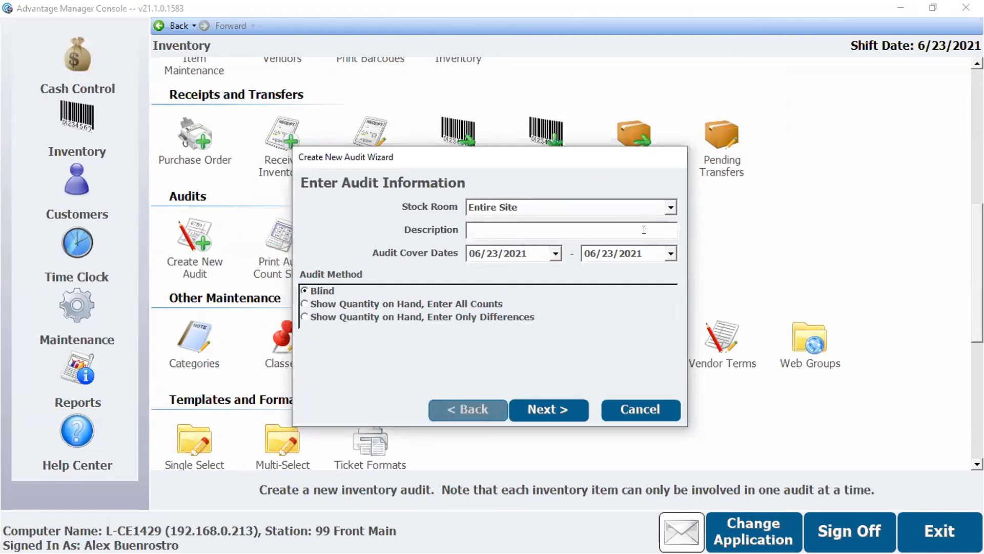
left_click(637, 408)
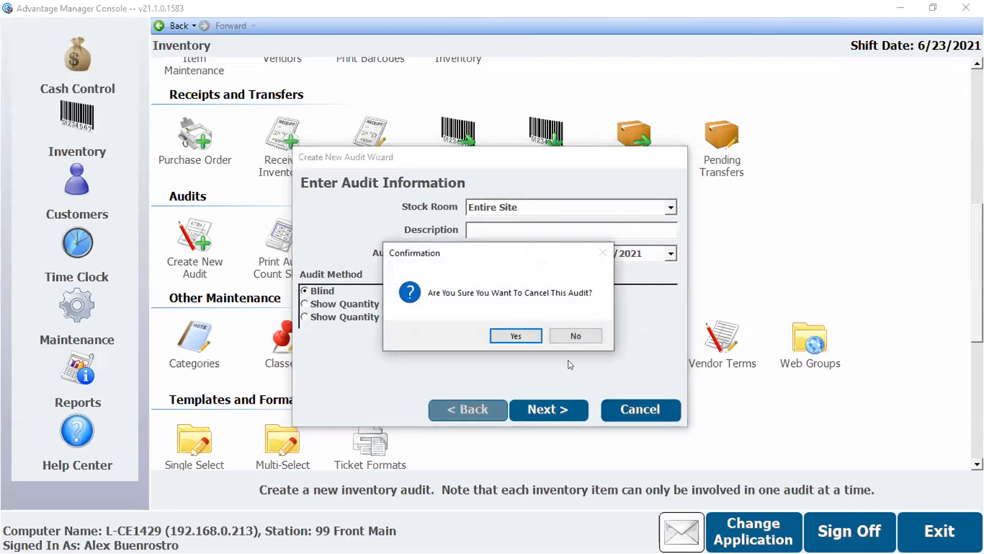
left_click(570, 330)
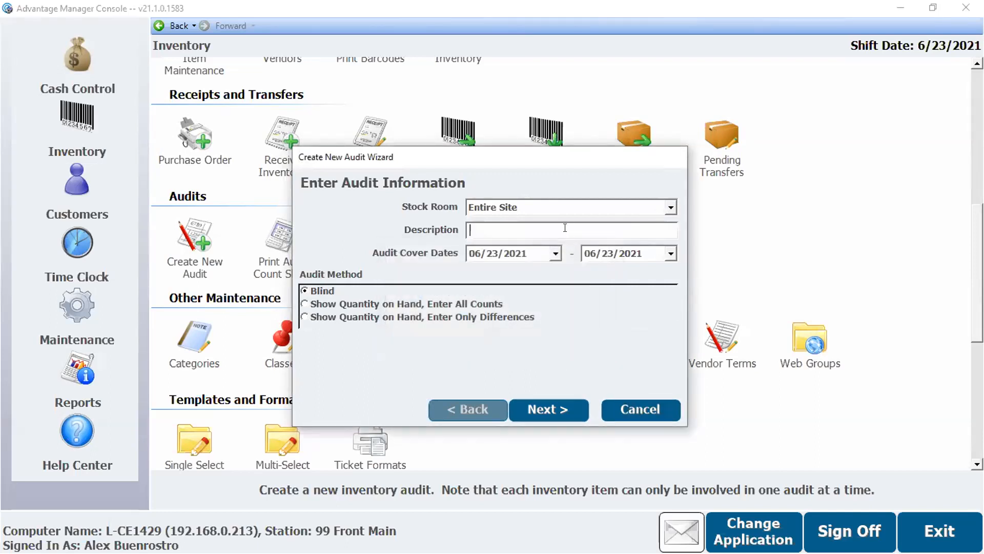
Describe the audit as "Audit 1", keep 06/23/2021 as both cover dates, and continue to the category selection
key("BackSpace")
type("udit 1")
left_click(672, 253)
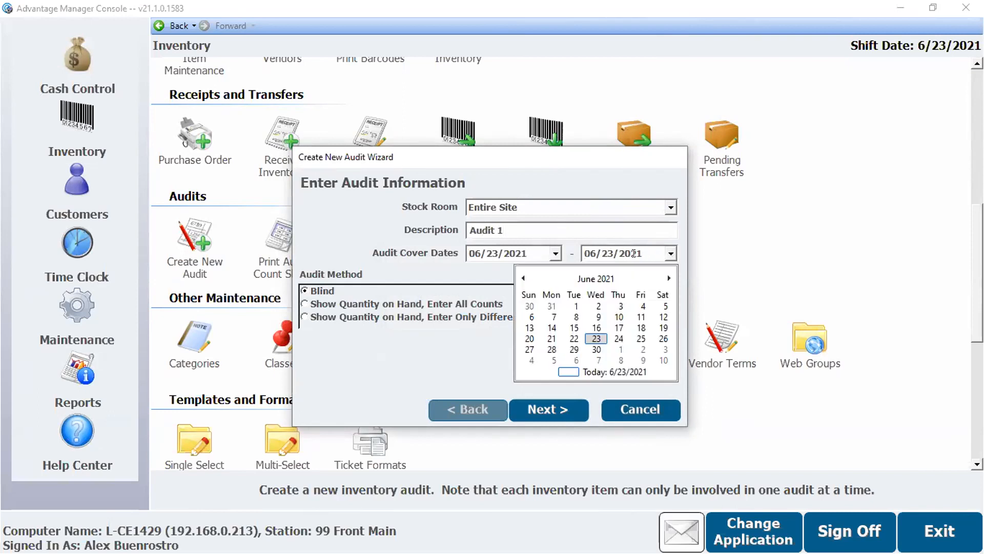
left_click(569, 237)
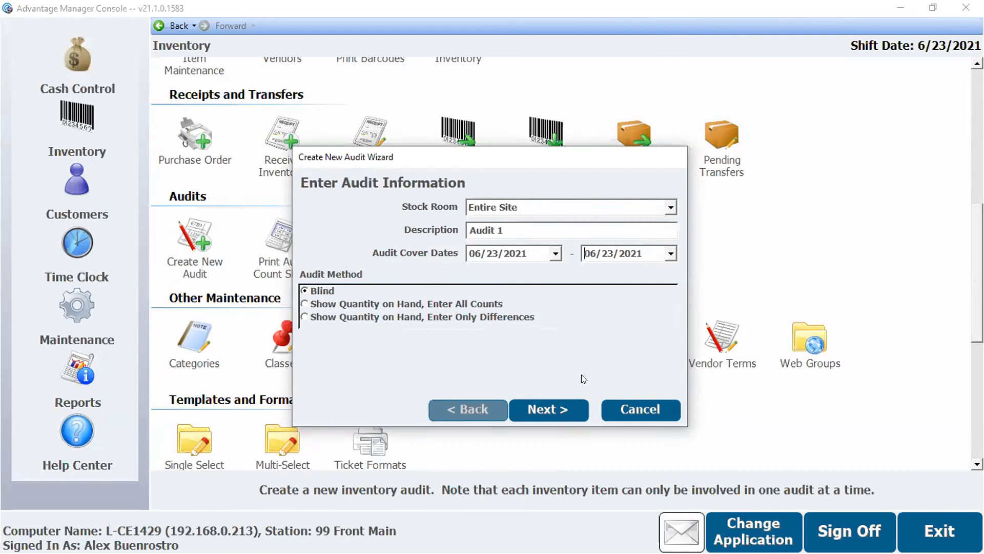
left_click(548, 408)
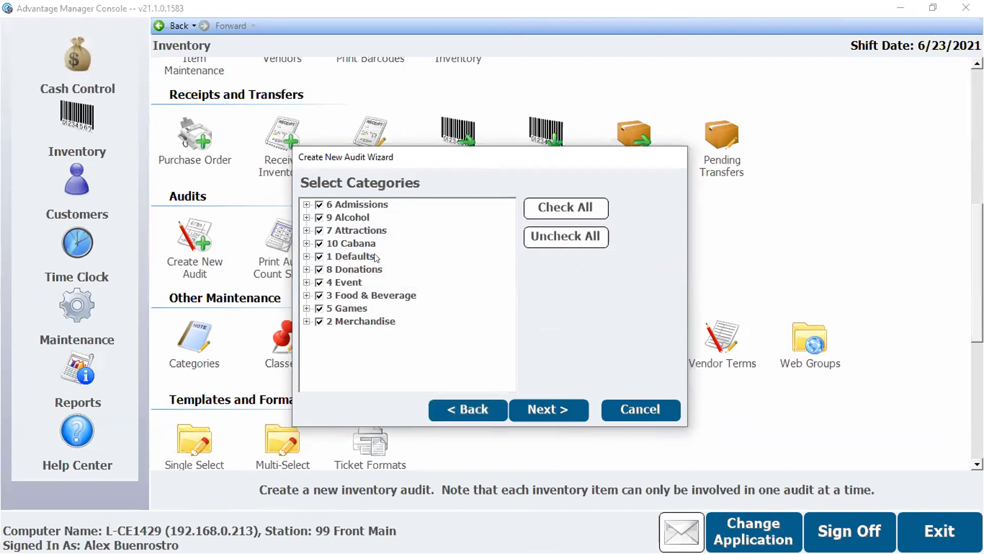
Limit the audit to the Food & Beverage category by excluding all other categories, and continue to item types and classes
left_click(319, 205)
left_click(319, 218)
left_click(319, 243)
left_click(319, 230)
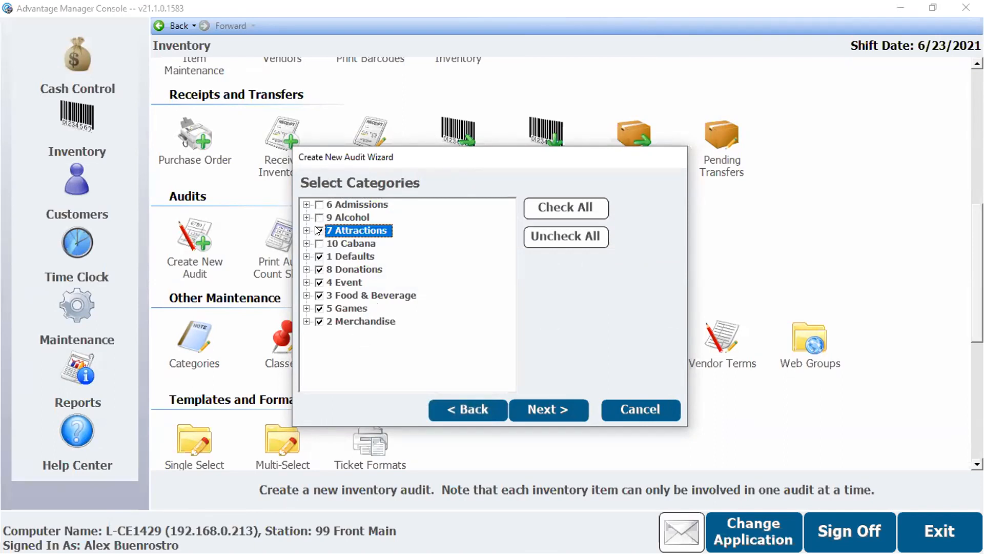
left_click(318, 257)
left_click(318, 282)
left_click(319, 295)
left_click(319, 295)
left_click(319, 321)
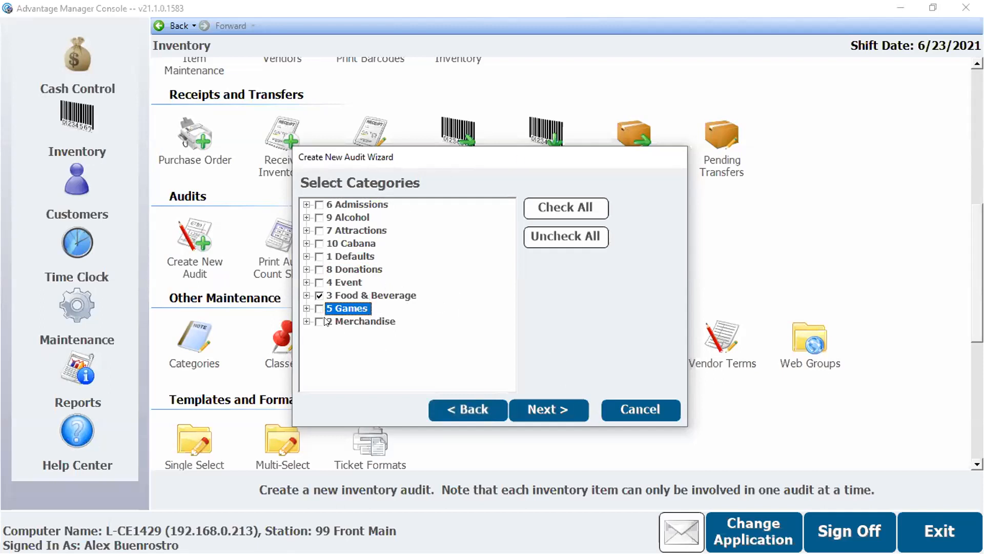
left_click(534, 408)
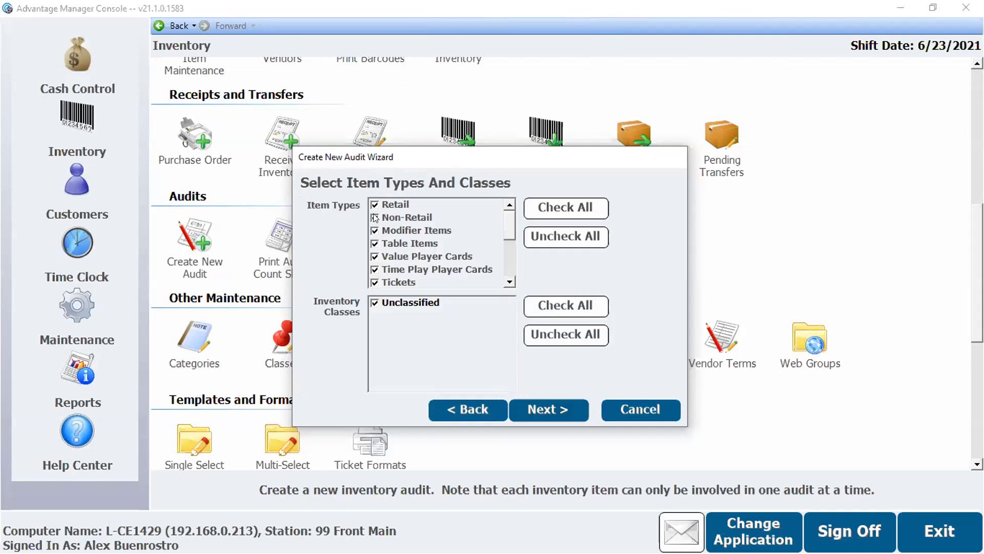
Exclude Table Items, Value Player Cards, Time Play Player Cards and Tickets from the audit's item types, keeping Retail included
left_click(375, 283)
left_click(375, 269)
left_click(375, 256)
left_click(375, 244)
left_click(375, 205)
left_click(375, 205)
left_click(557, 408)
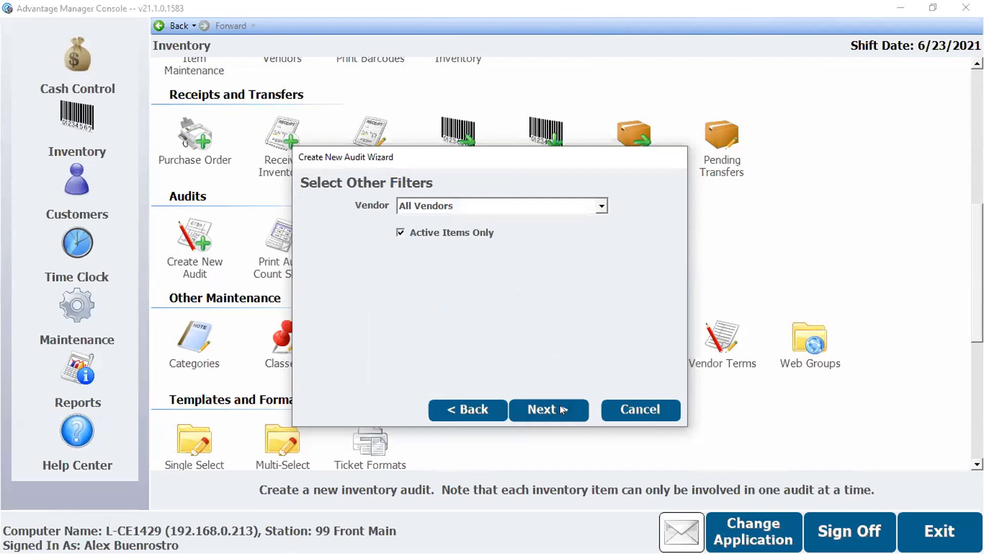
Check the vendor choices, keep the audit filters at All Vendors and active items only, and continue to the item confirmation
left_click(602, 206)
left_click(602, 206)
left_click(602, 206)
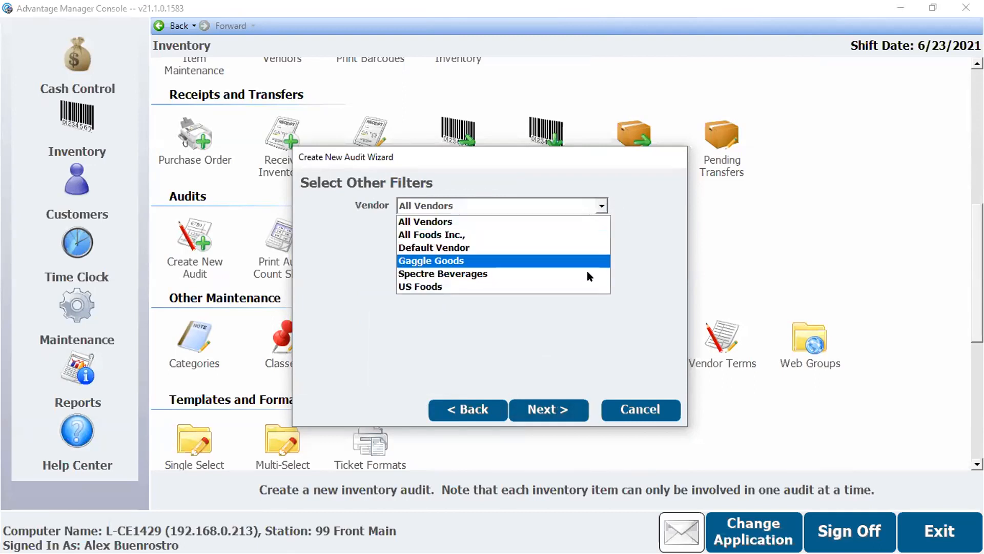
left_click(633, 195)
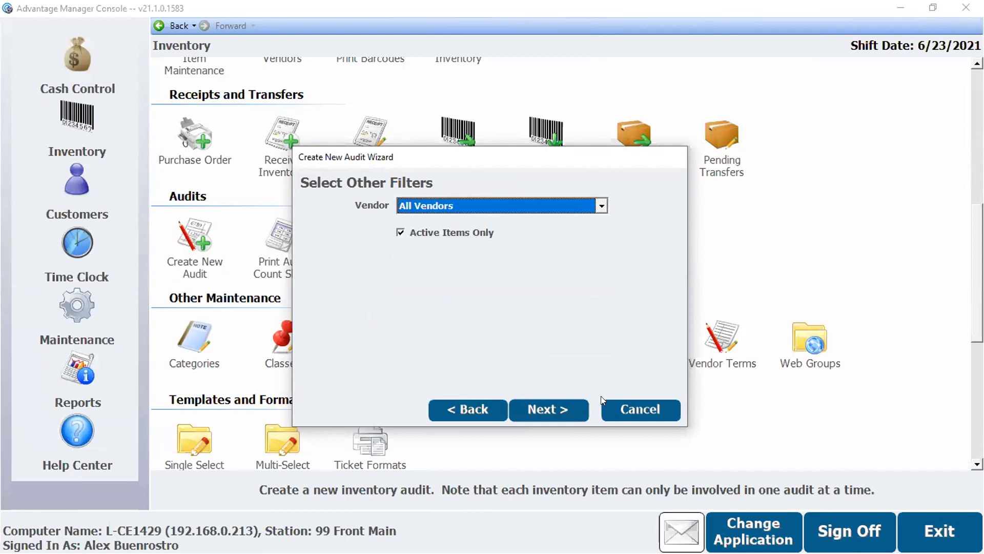
left_click(543, 413)
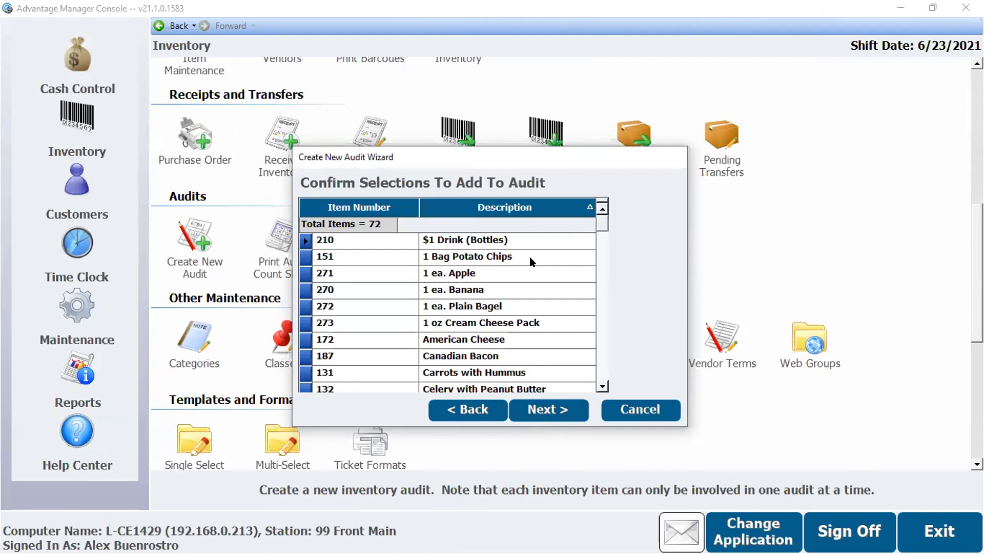
Review the items selected for the audit, accept them, and create the audit without adding more items
scroll(540, 253, "down", 20)
scroll(548, 305, "up", 8)
scroll(547, 305, "up", 14)
scroll(548, 297, "down", 6)
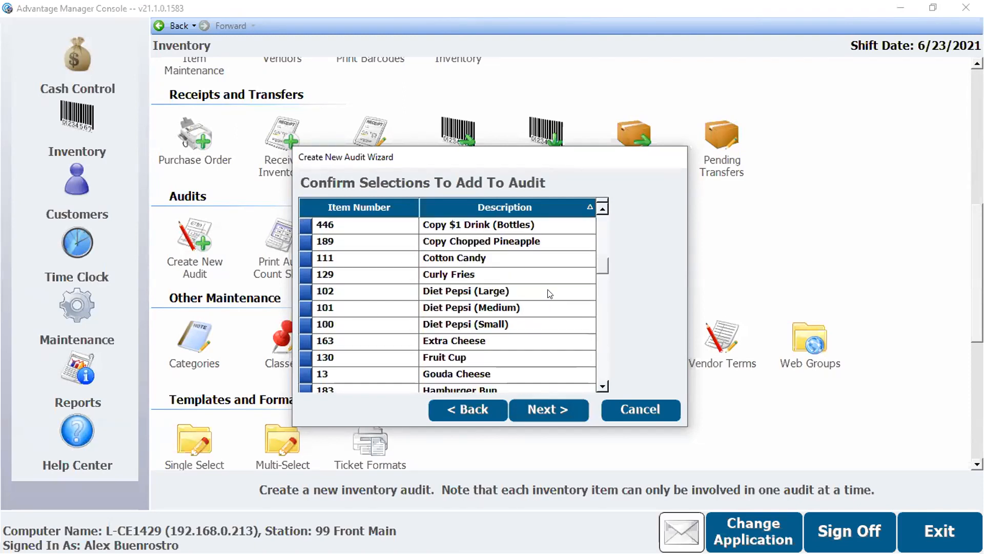
left_click(566, 411)
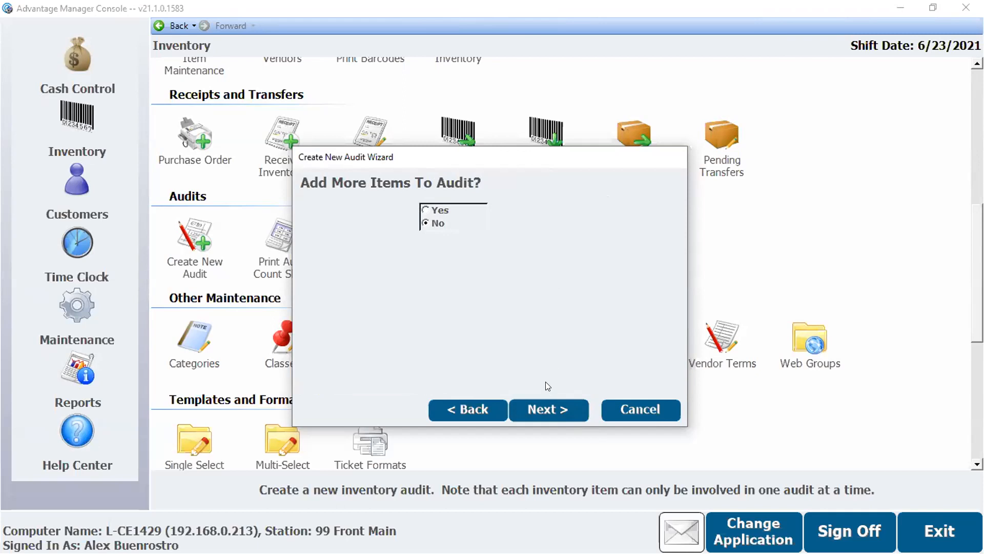
left_click(548, 410)
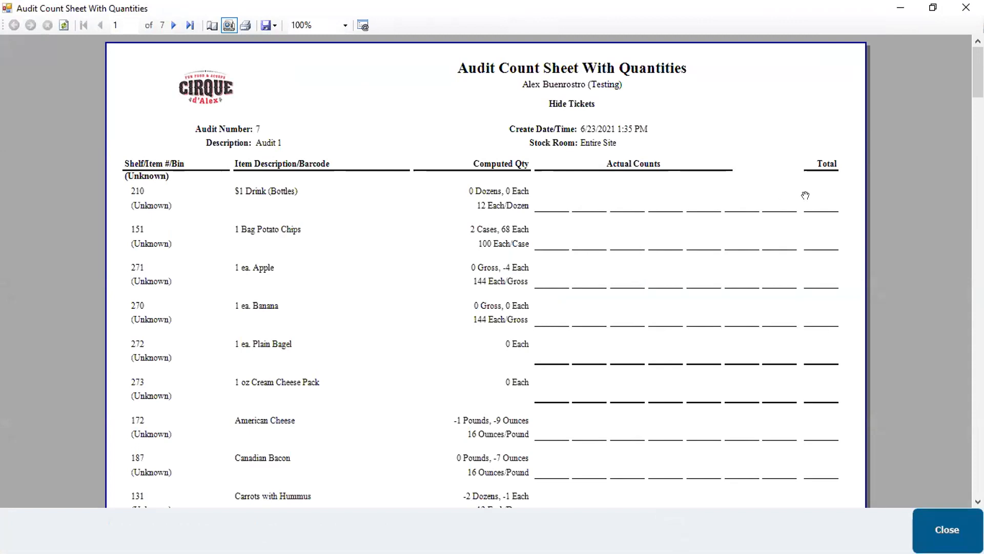
Look through the pages of the audit count sheet, comparing computed quantities with the blank count columns, and close the report
scroll(723, 309, "down", 3)
scroll(722, 310, "down", 15)
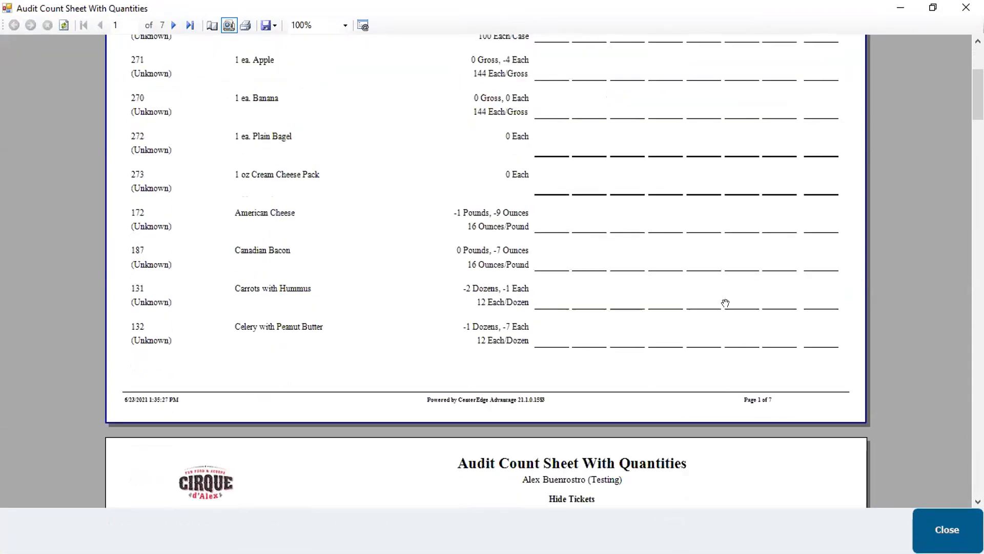
scroll(724, 306, "down", 3)
scroll(724, 307, "up", 6)
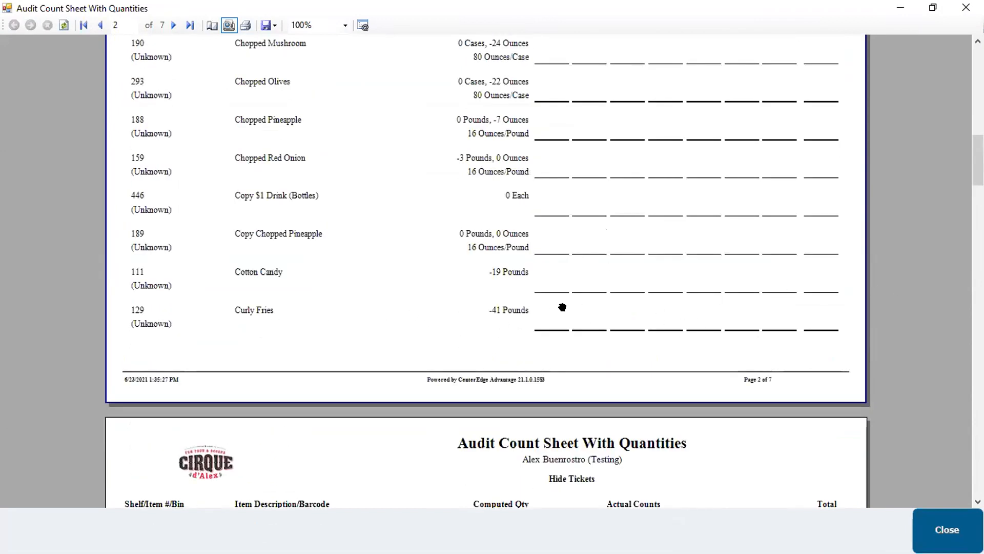
scroll(701, 303, "down", 9)
scroll(703, 291, "down", 20)
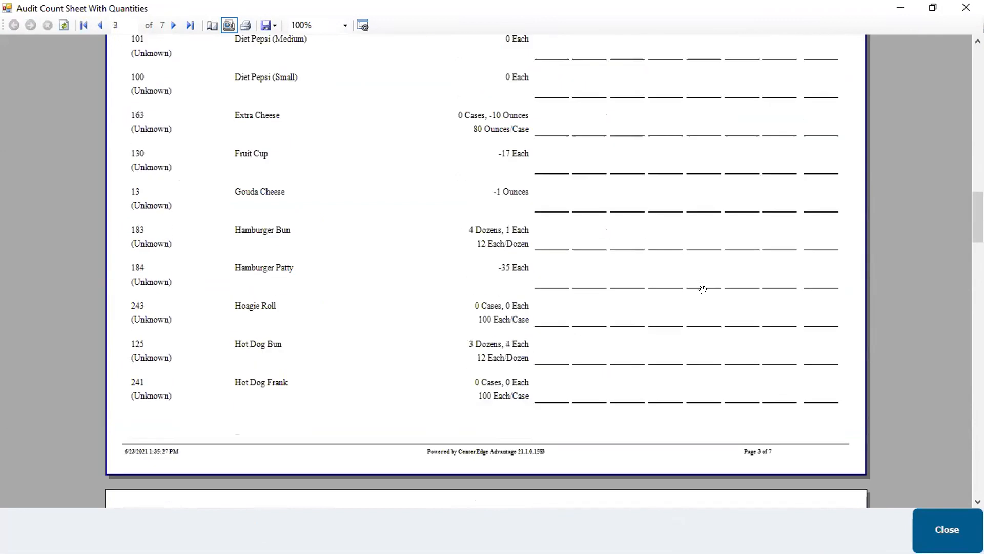
scroll(699, 293, "down", 20)
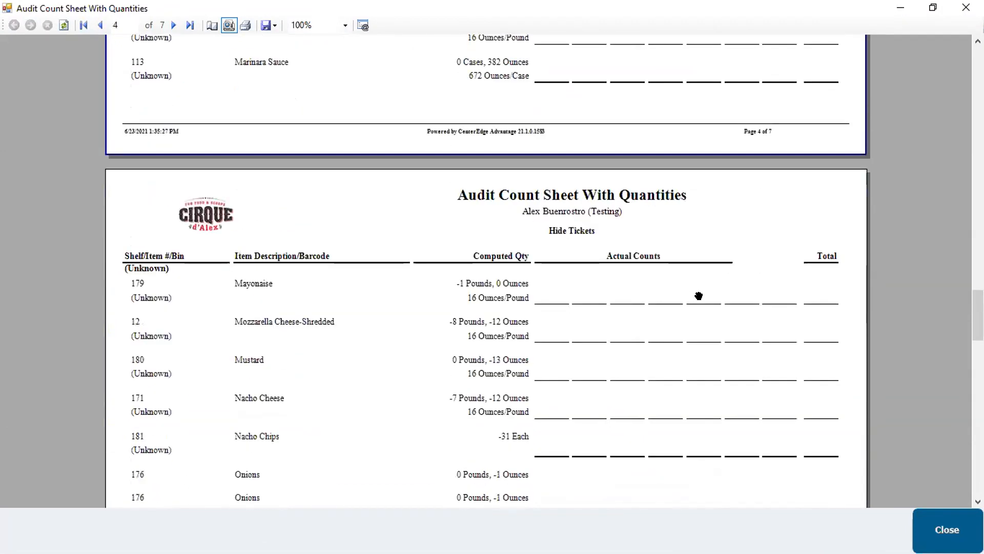
scroll(700, 296, "down", 15)
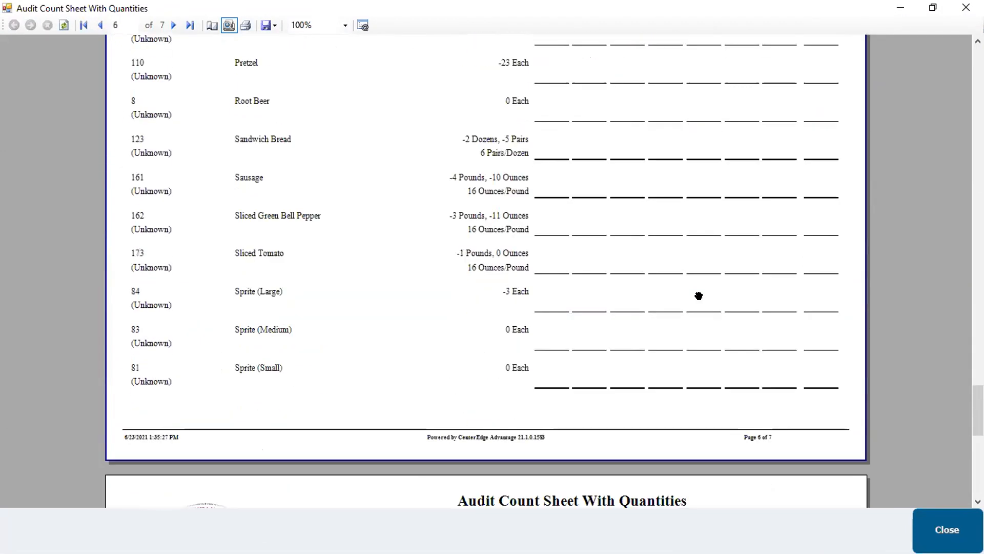
scroll(701, 296, "up", 20)
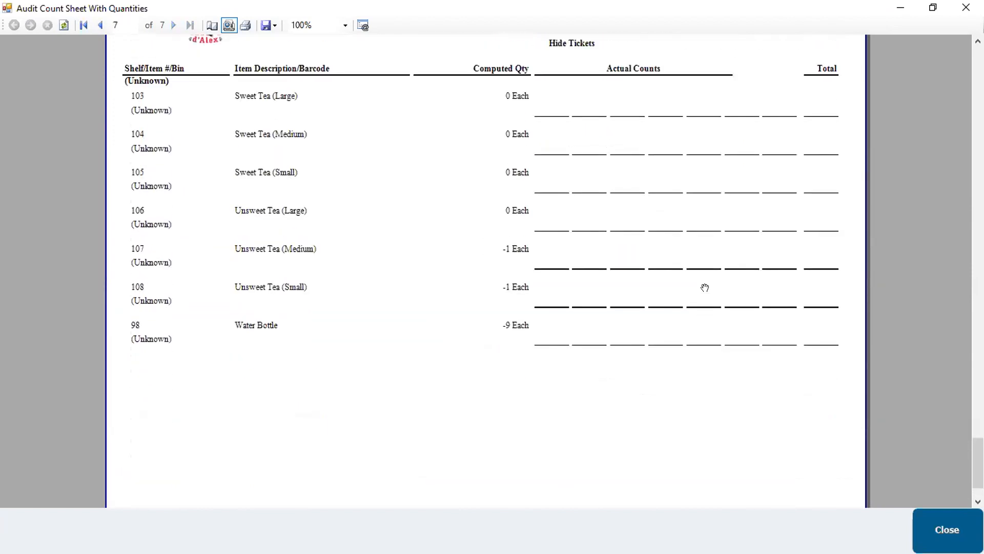
scroll(715, 288, "up", 15)
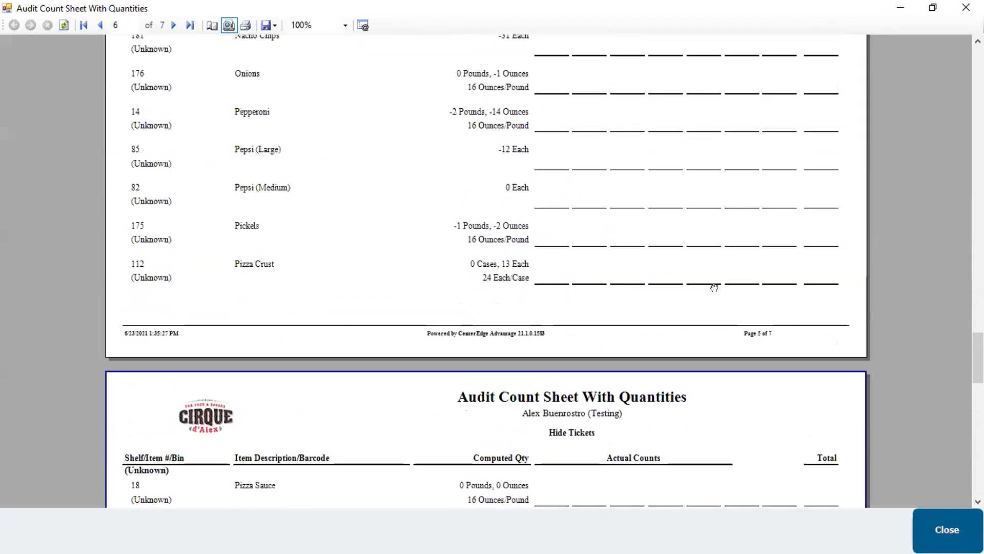
scroll(793, 261, "up", 2)
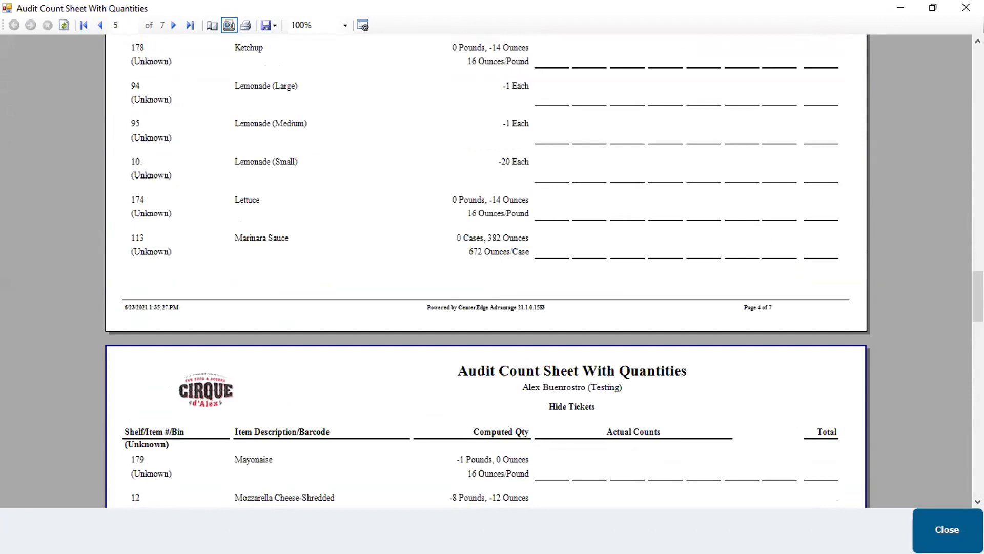
left_click(947, 529)
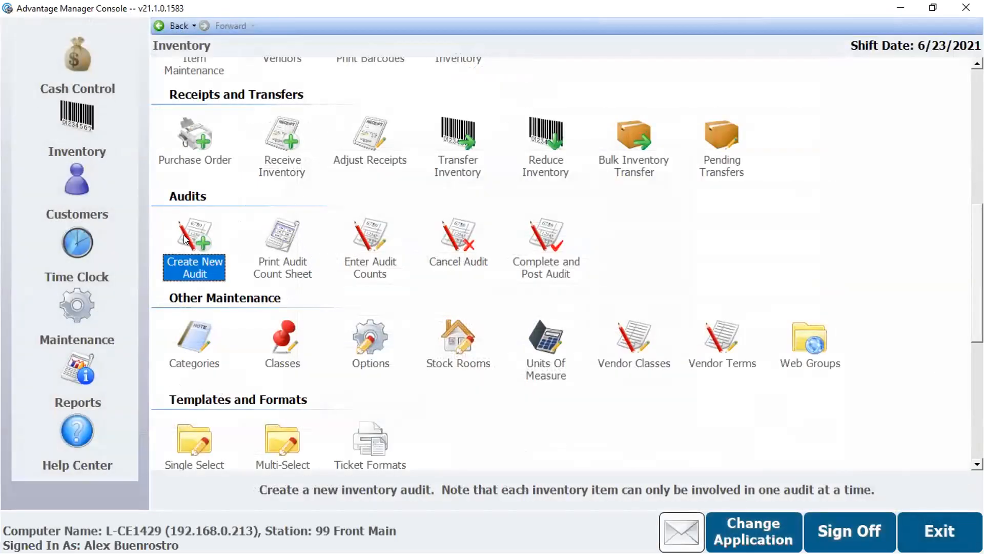
Produce the audit count sheet again for the active audit "Audit 1", and close the report
left_click(288, 235)
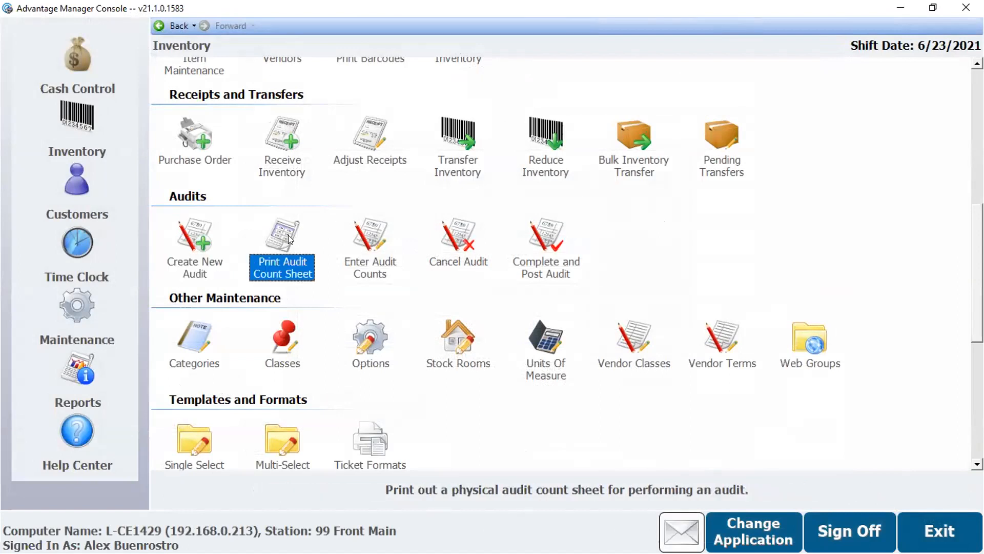
left_click(639, 271)
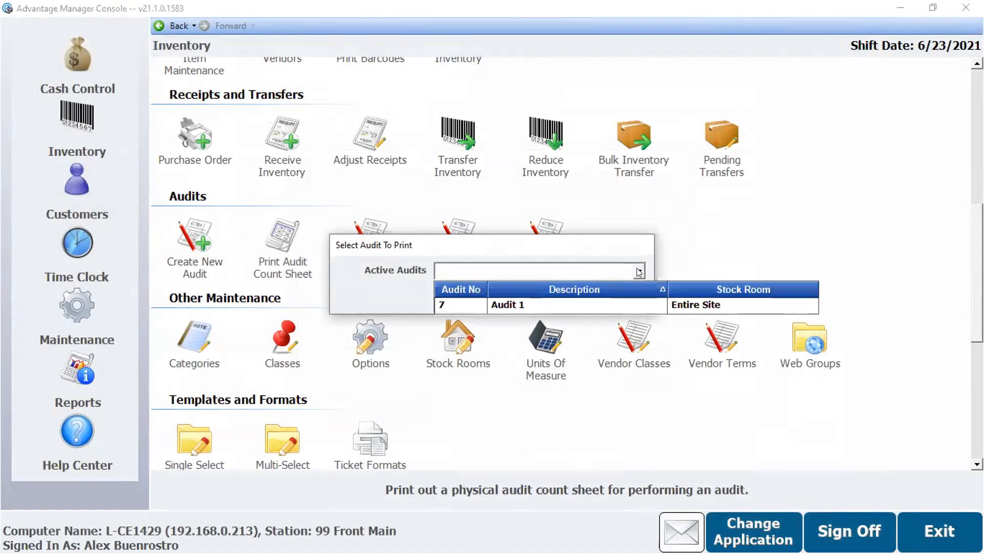
left_click(616, 305)
left_click(531, 294)
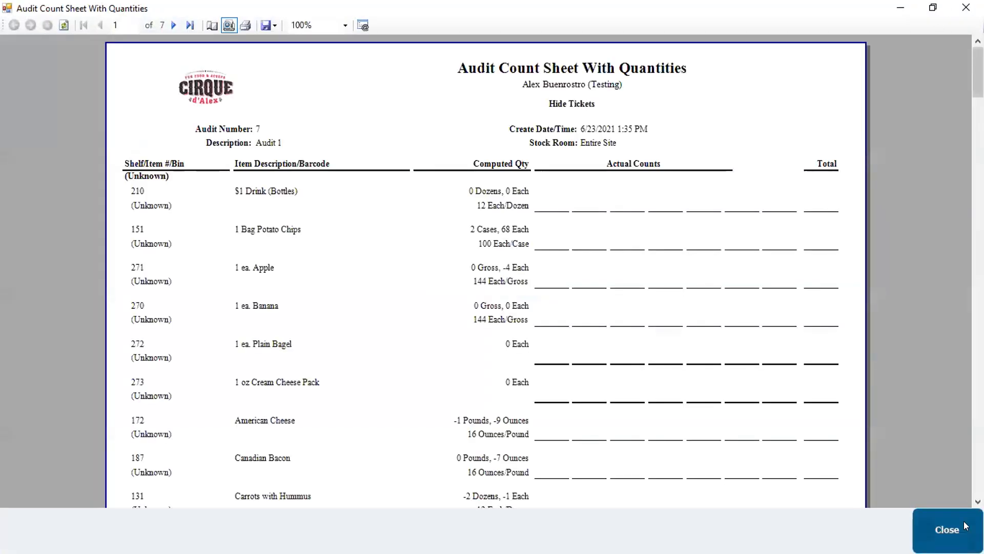
left_click(948, 530)
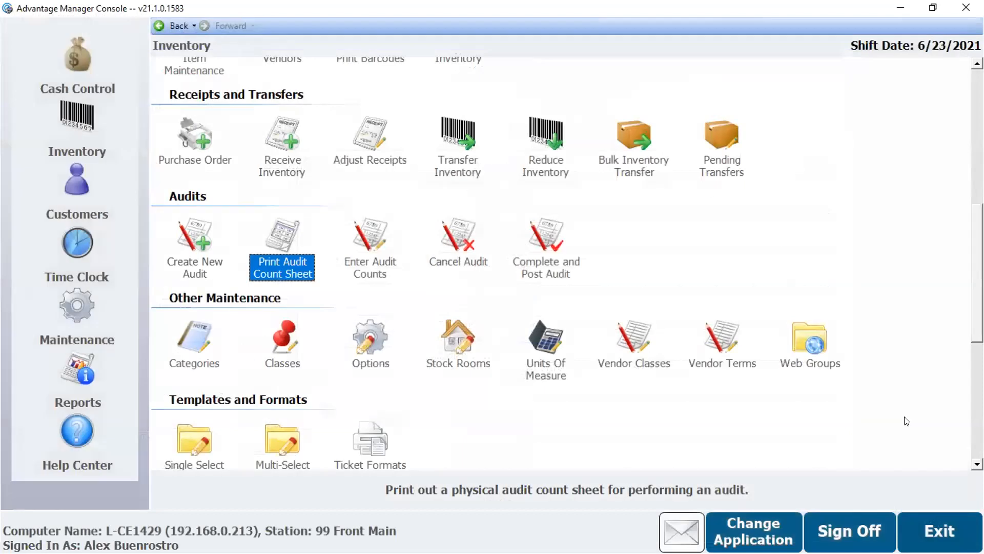
Open the count entry for the active audit "Audit 1" and look through its item list
left_click(361, 236)
left_click(639, 270)
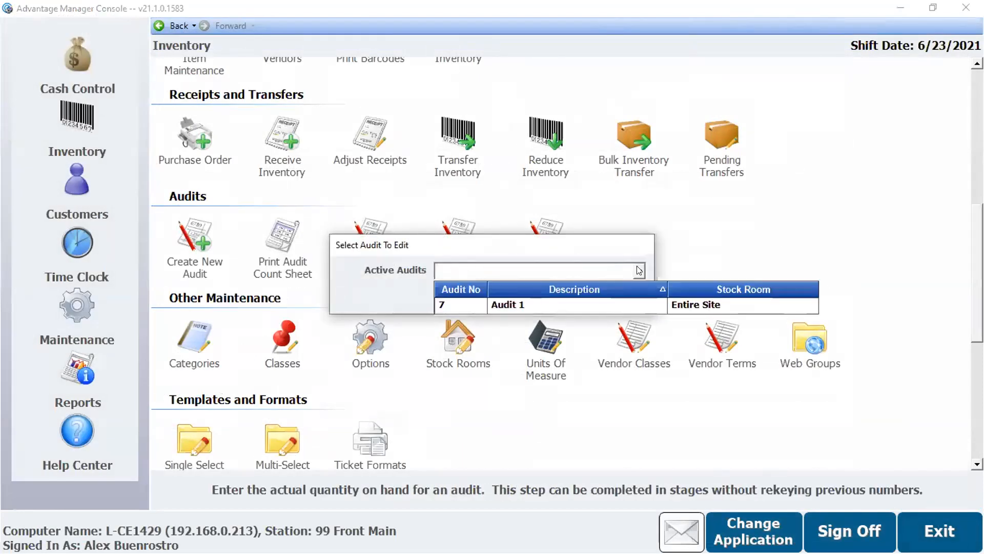
left_click(627, 304)
left_click(515, 294)
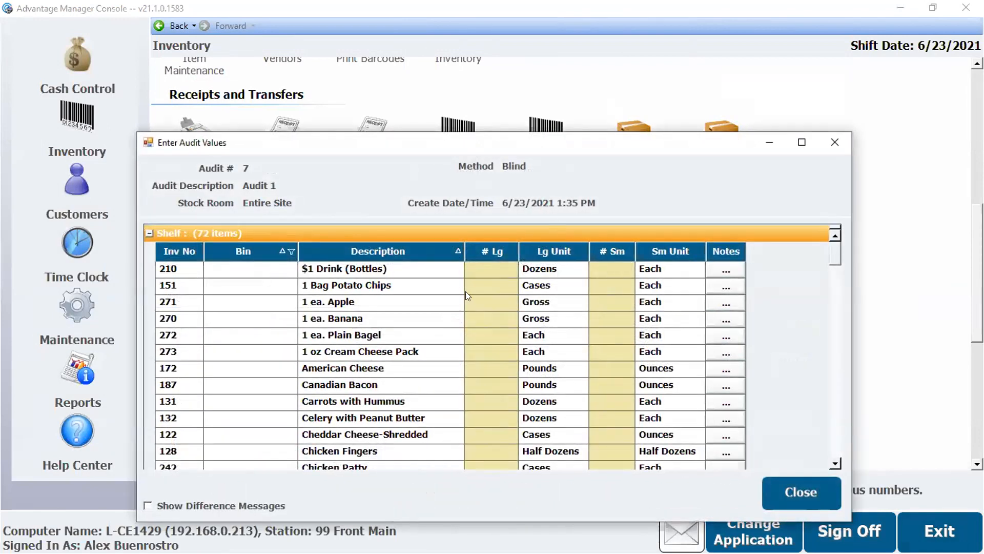
scroll(484, 293, "down", 8)
scroll(487, 299, "up", 8)
Enter counts of 3 dozens and 4 each for $1 Drink (Bottles), look over the remaining items, and close the audit count entry
left_click(487, 268)
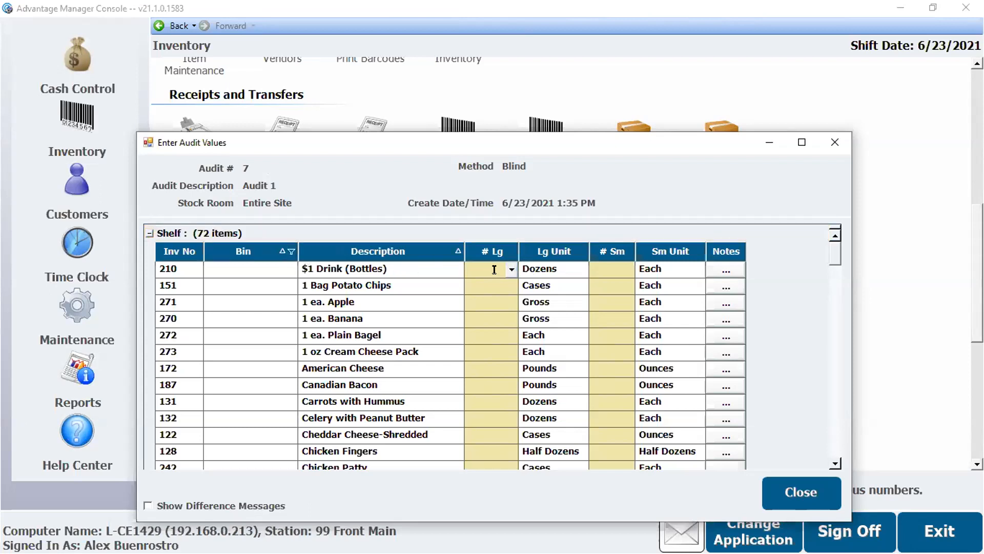
key("Tab")
type("6")
scroll(500, 327, "down", 10)
scroll(500, 328, "down", 5)
scroll(497, 367, "up", 10)
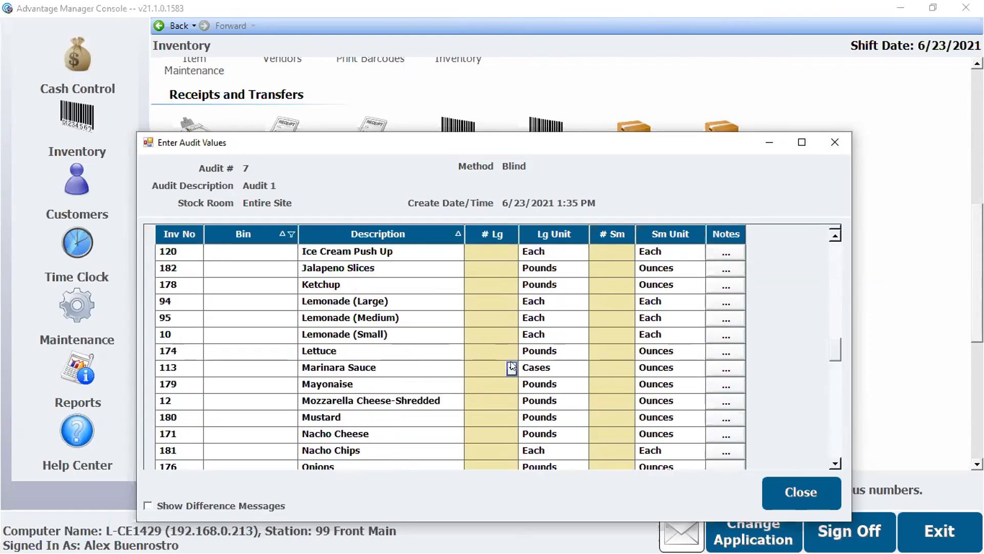
scroll(512, 361, "up", 5)
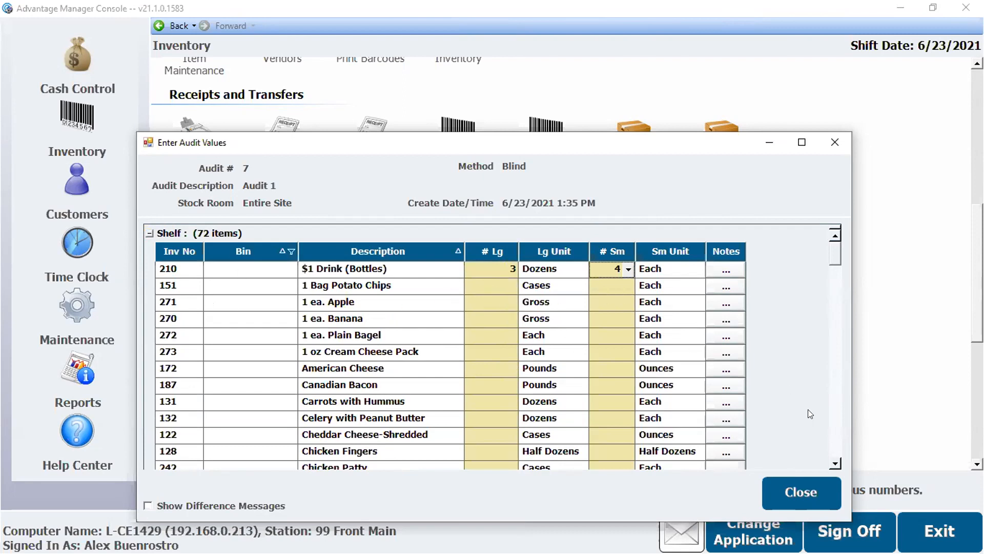
left_click(799, 492)
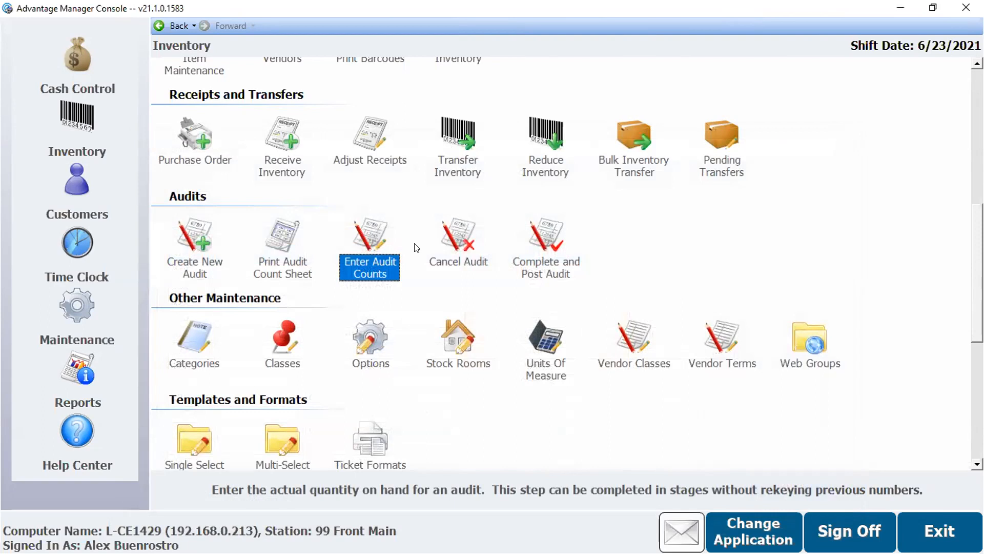
Check the active audits offered for cancellation and back out without cancelling any
left_click(464, 234)
left_click(639, 271)
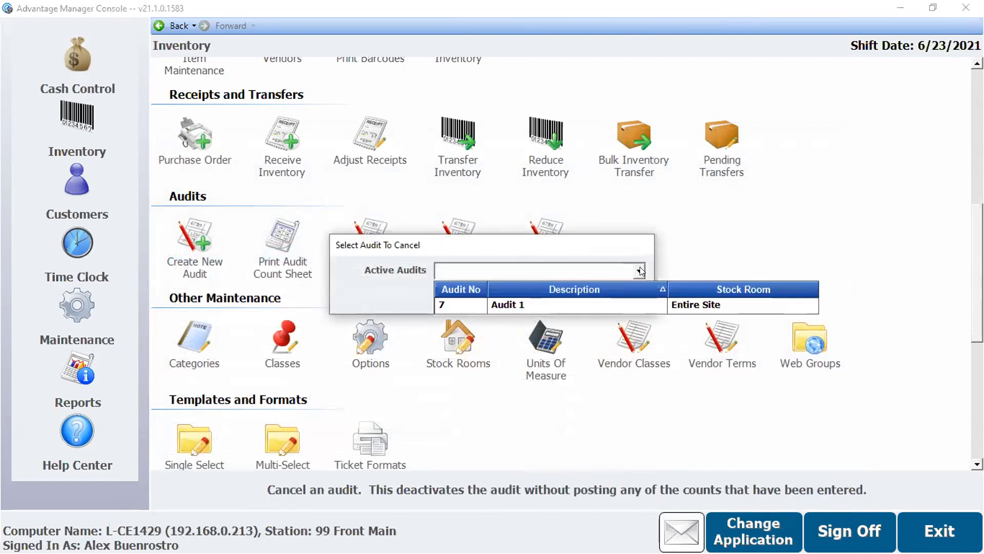
left_click(595, 304)
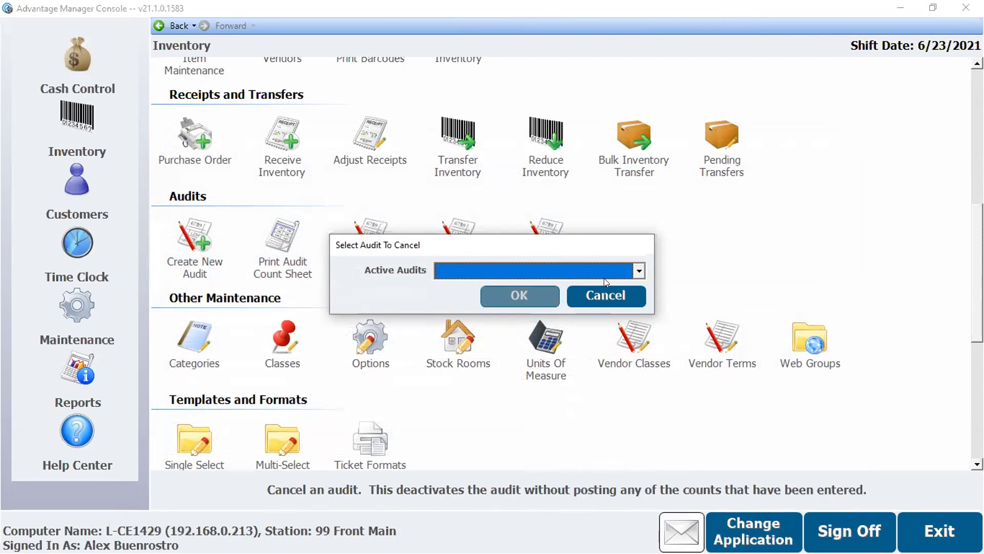
left_click(627, 294)
Select "Audit 1" as the audit to complete and post, and back out without posting it
left_click(547, 228)
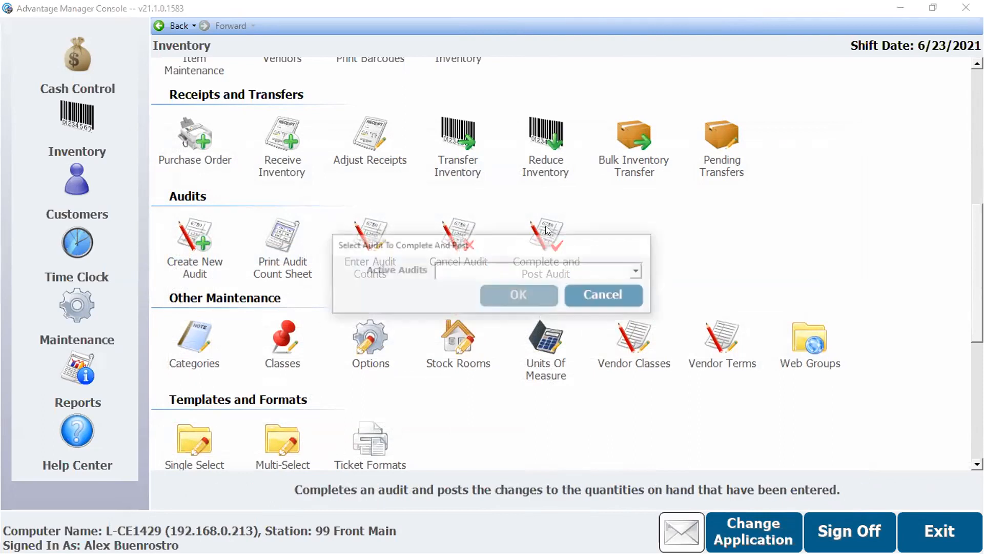
left_click(639, 270)
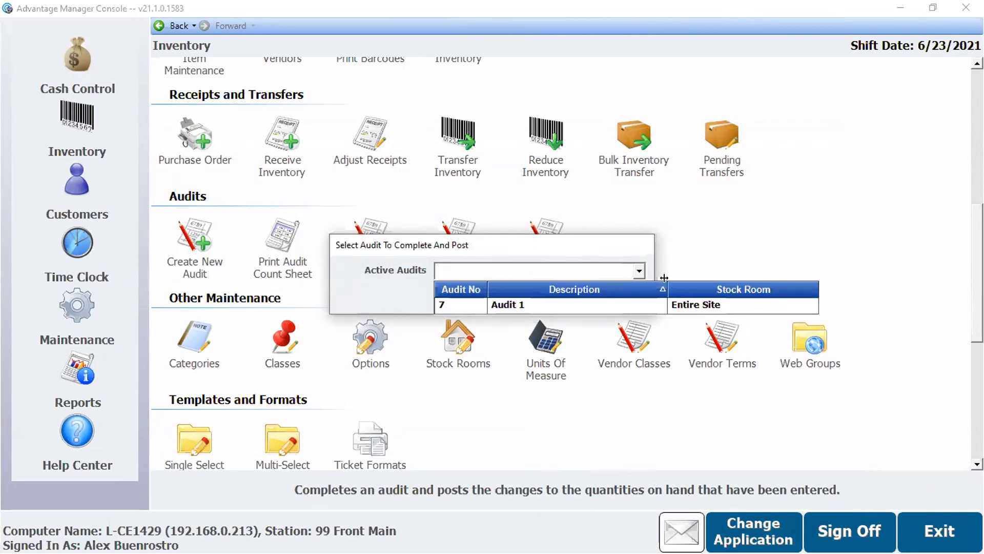
left_click(626, 305)
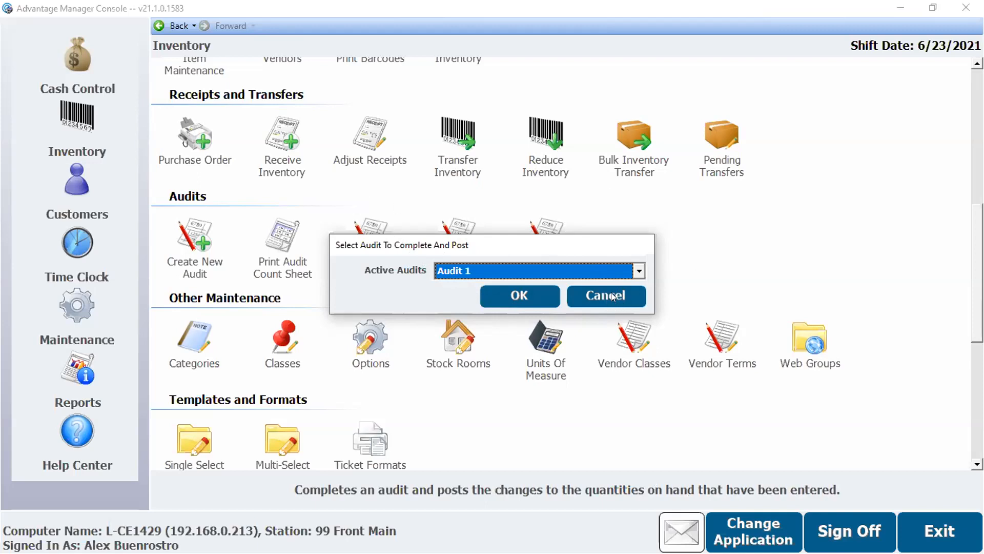
left_click(590, 305)
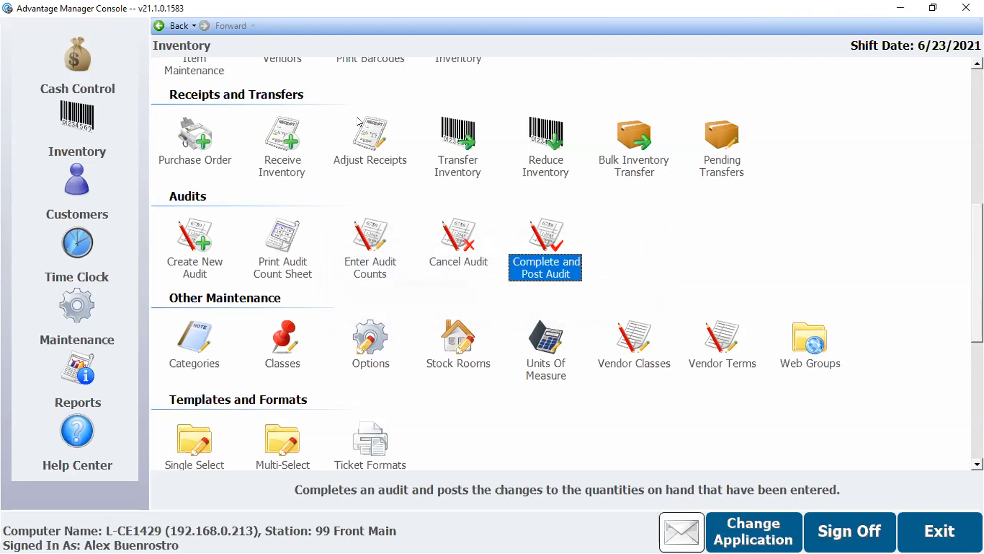
View the list of existing stock rooms in Stock Room Maintenance and exit without changes
scroll(239, 159, "up", 2)
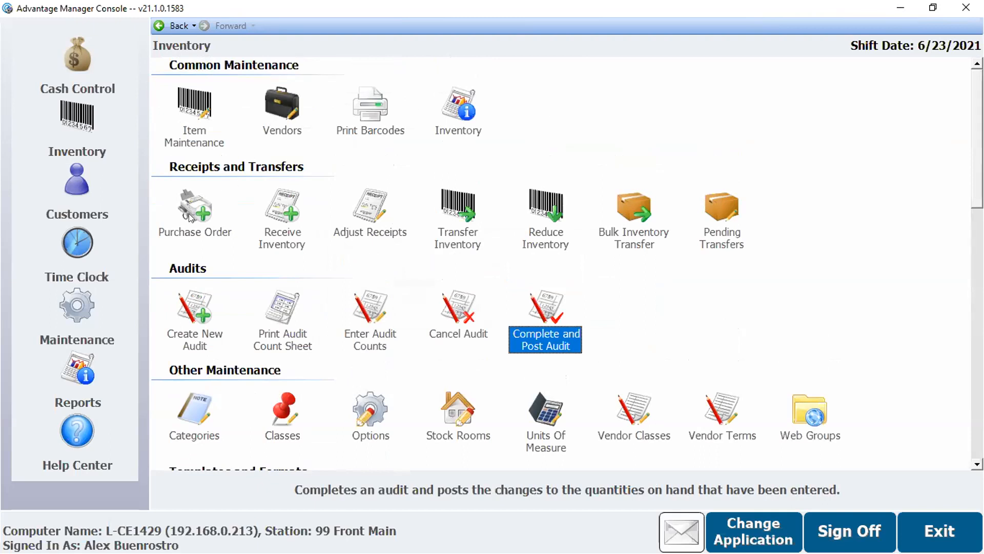
scroll(378, 205, "down", 4)
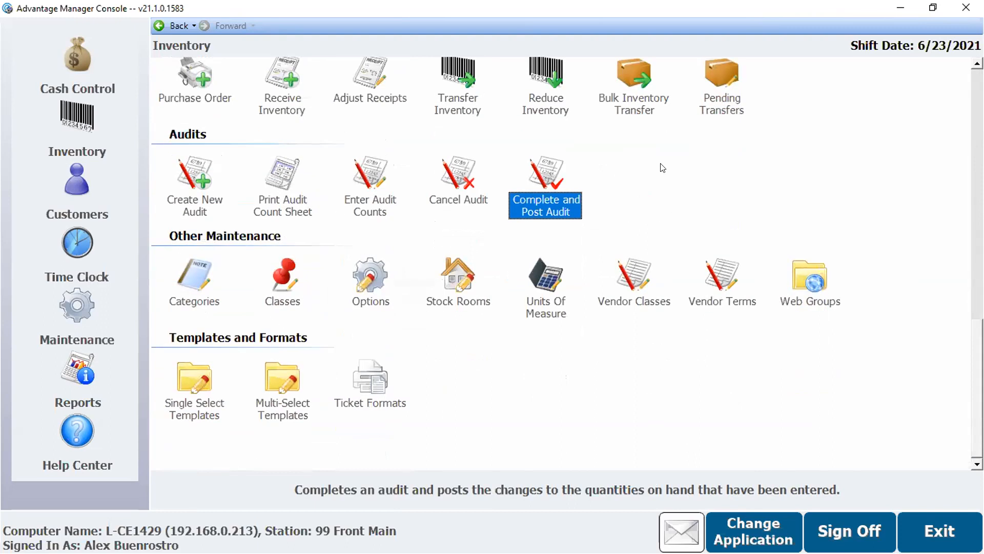
left_click(464, 278)
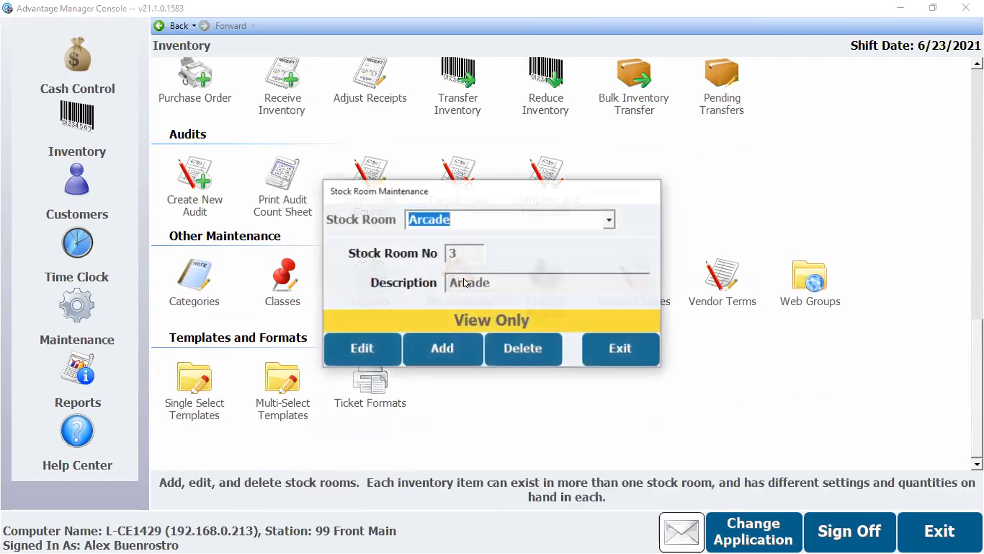
left_click(609, 216)
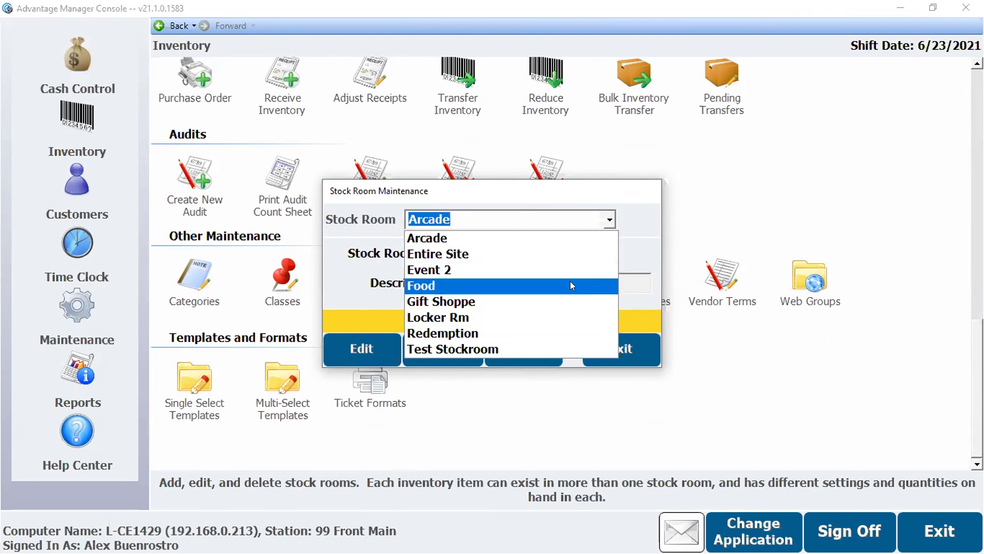
left_click(635, 258)
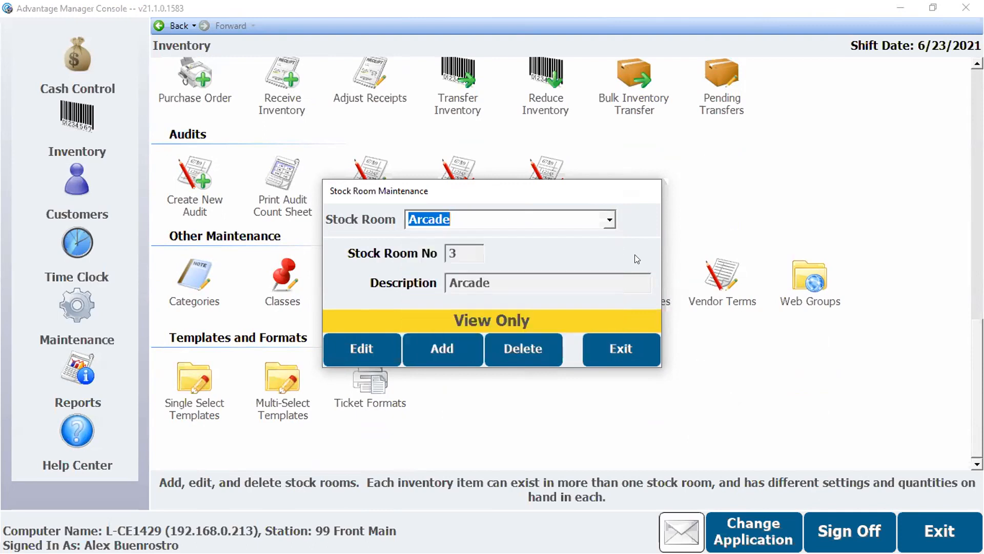
left_click(622, 349)
Examine the form for adding $1 Drink (Bottles) to another stock room, cancel it, and exit item maintenance
double_click(201, 113)
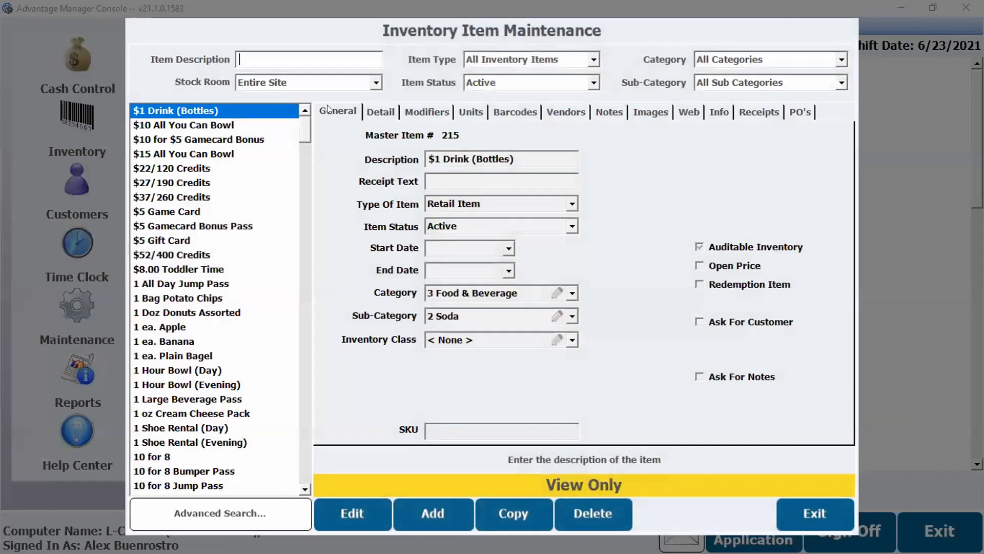
left_click(380, 111)
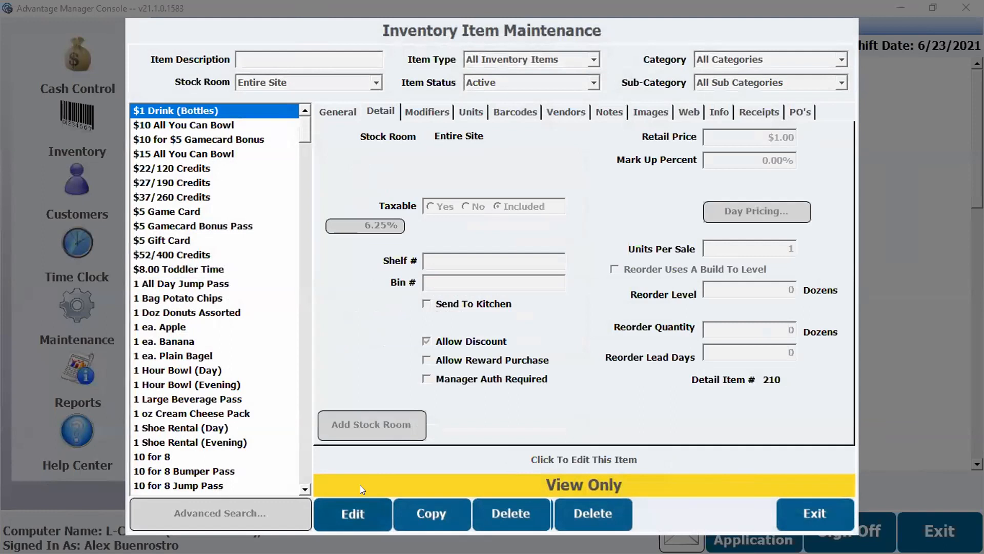
left_click(353, 513)
left_click(371, 425)
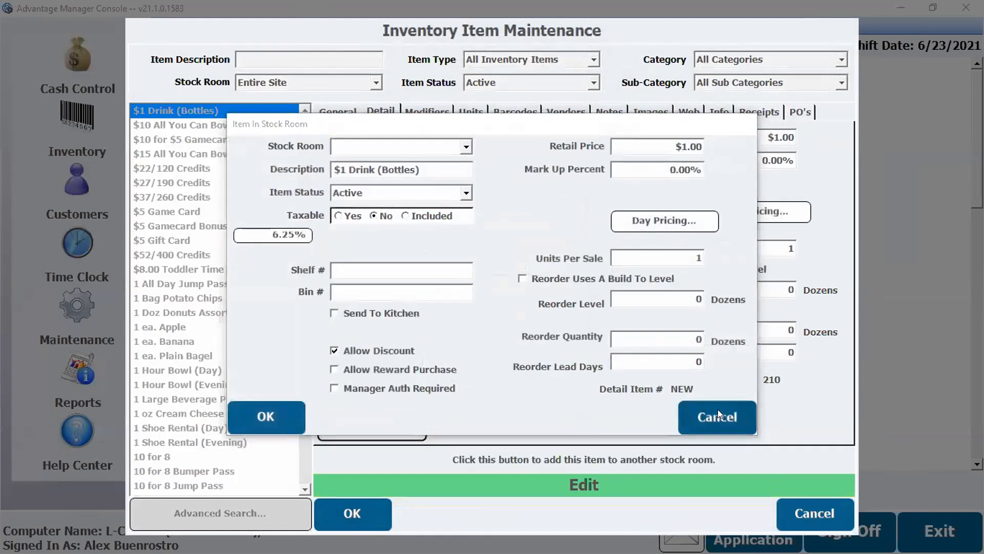
left_click(718, 413)
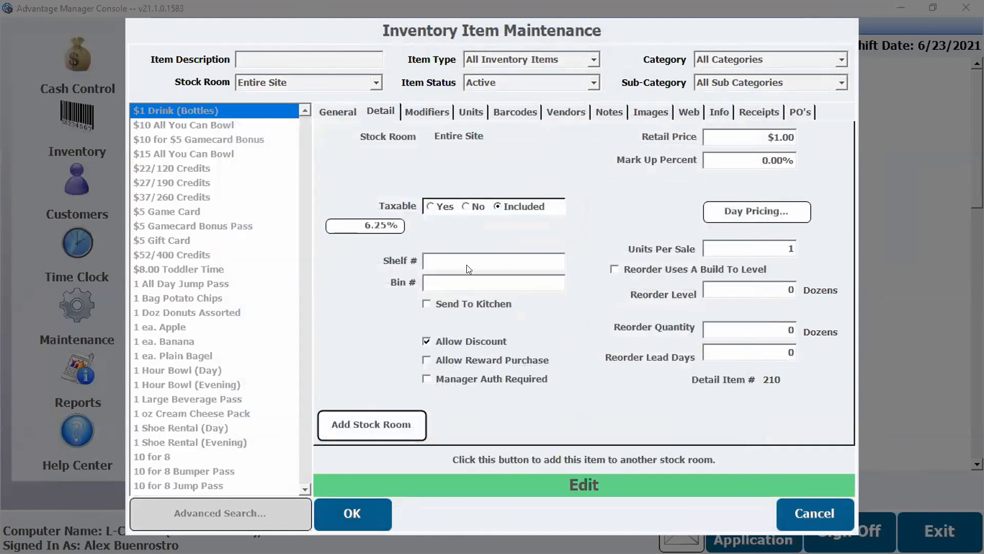
left_click(374, 425)
left_click(717, 414)
left_click(373, 516)
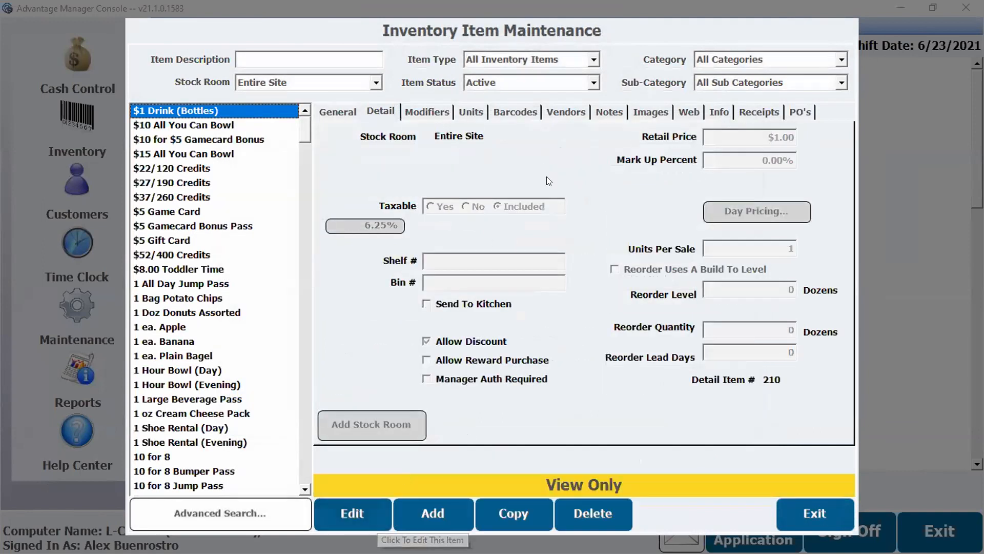
left_click(814, 513)
Add a unit of measure "Table Cloth" with plural "Feet" and 2 items per unit to the Count unit type
scroll(738, 282, "down", 1)
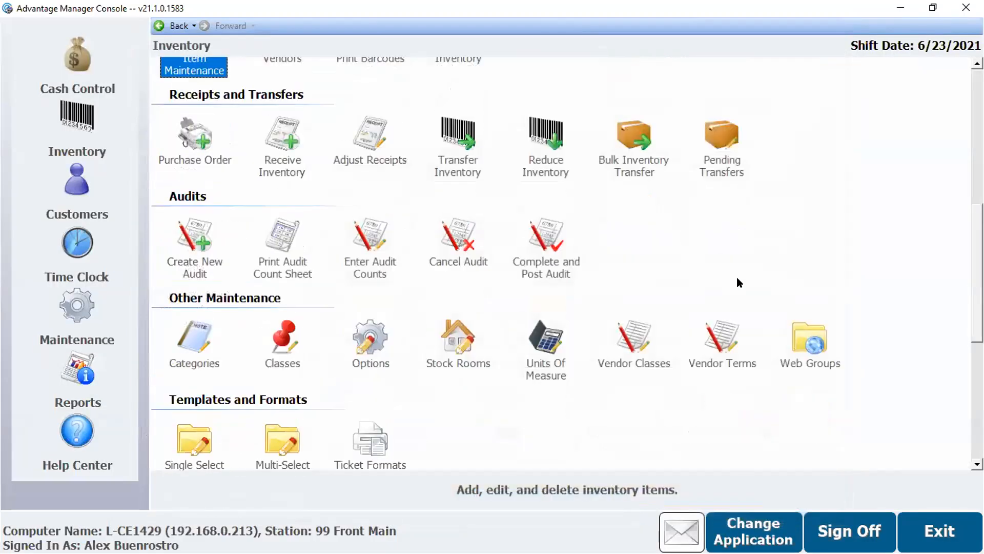
left_click(556, 341)
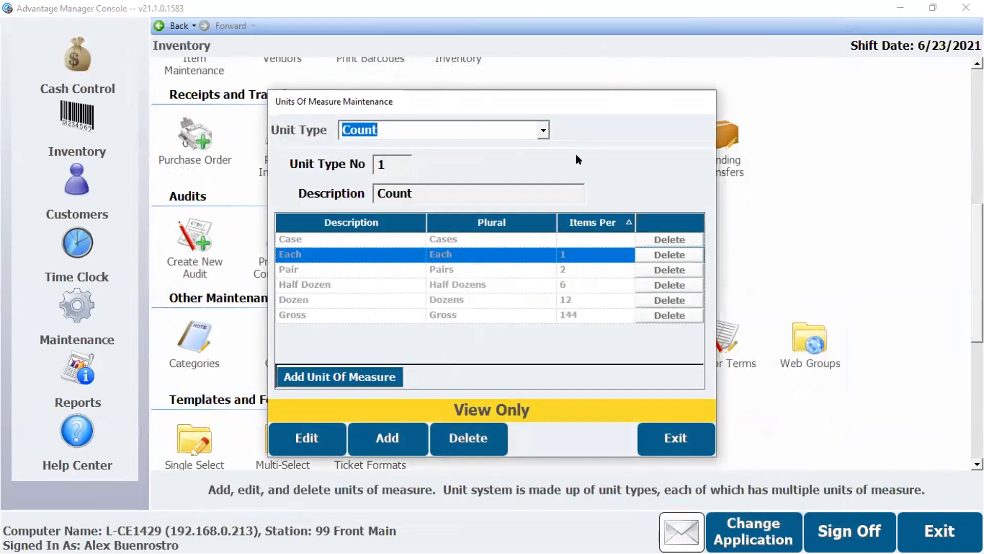
left_click_drag(582, 110, 652, 86)
left_click(377, 415)
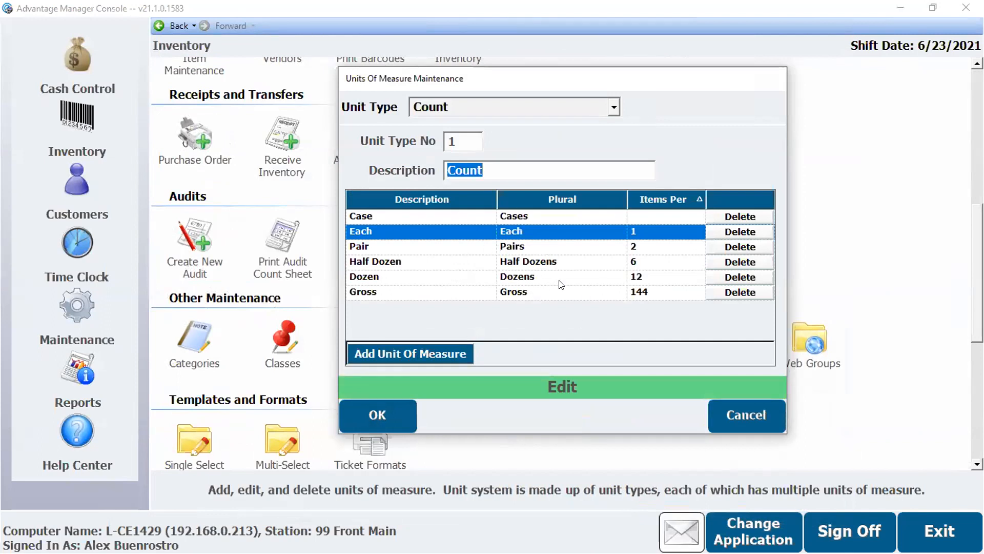
left_click(457, 352)
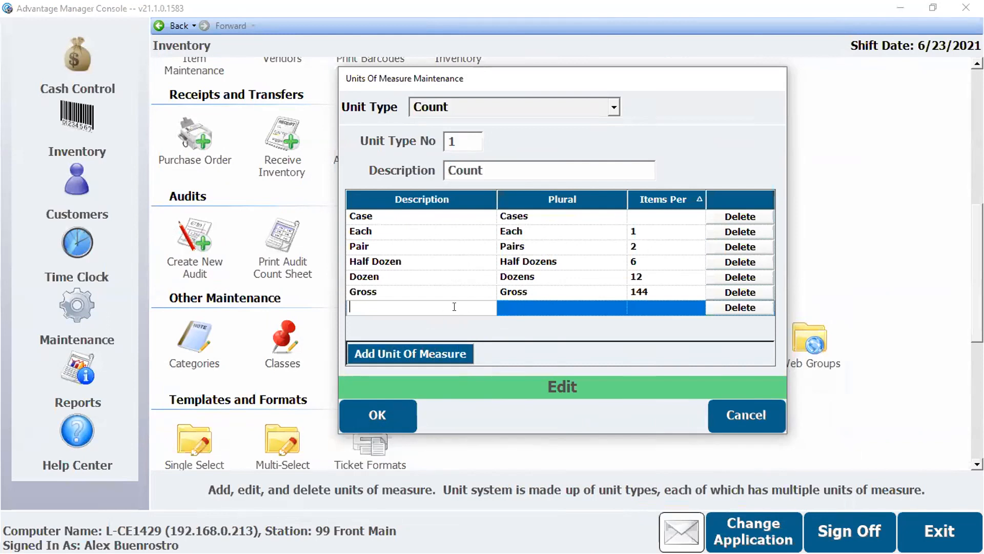
type("Table Cloth")
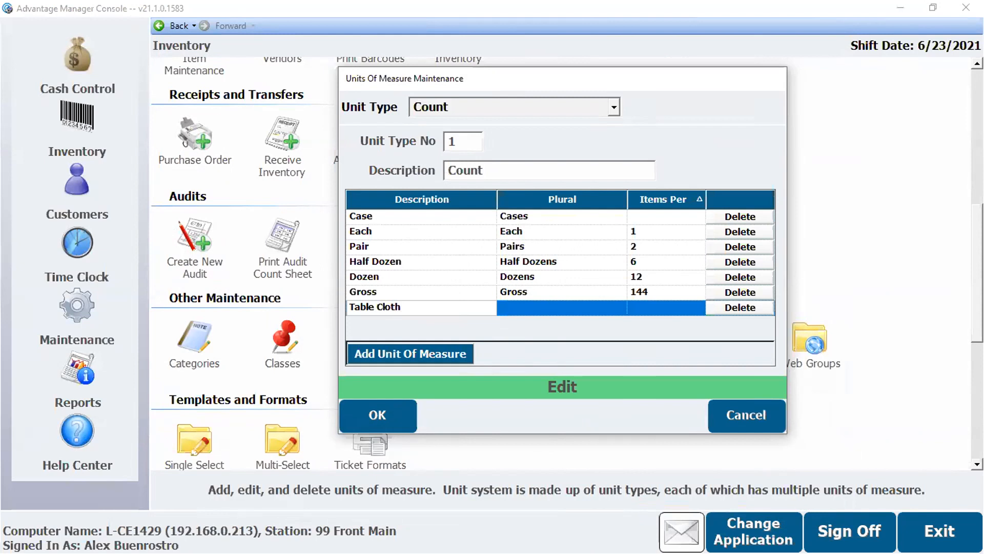
left_click(540, 306)
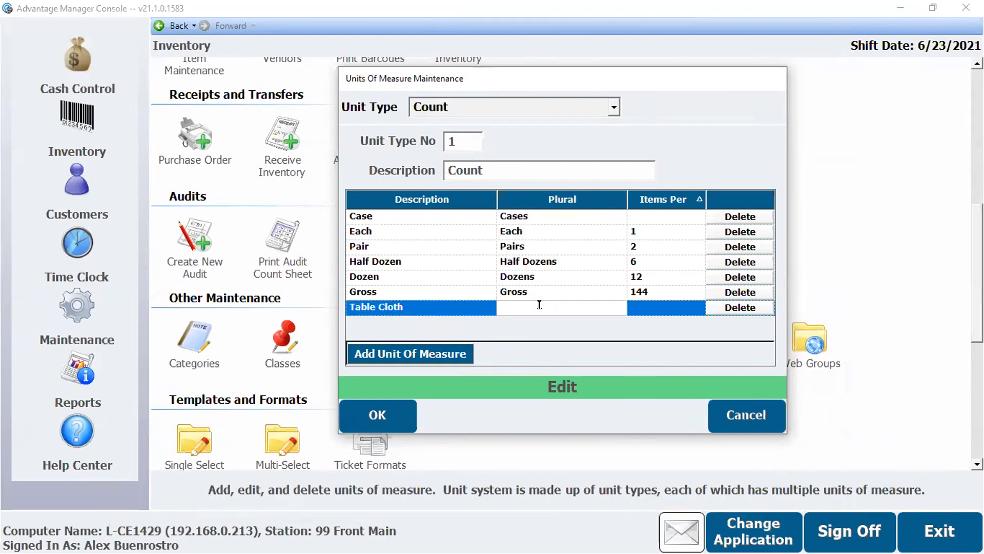
type("Feet")
left_click(646, 309)
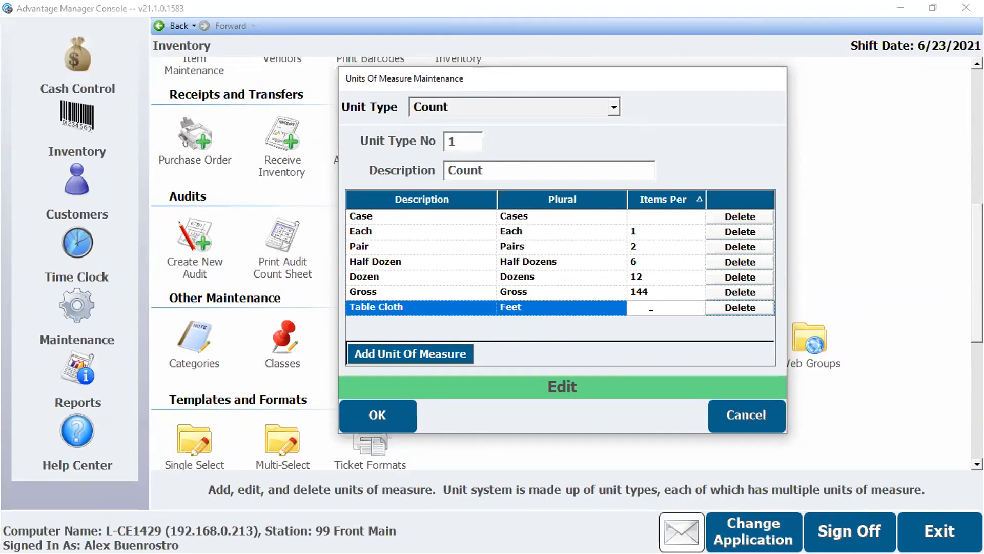
type("2")
Delete the "Table Cloth" unit of measure, save the Count unit type, and exit units of measure maintenance
left_click(723, 307)
left_click(722, 307)
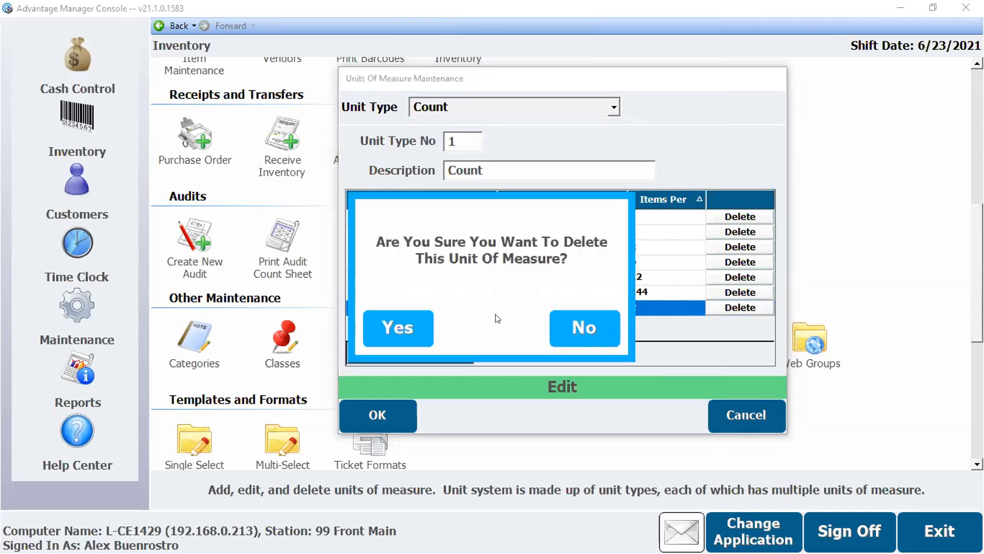
left_click(420, 333)
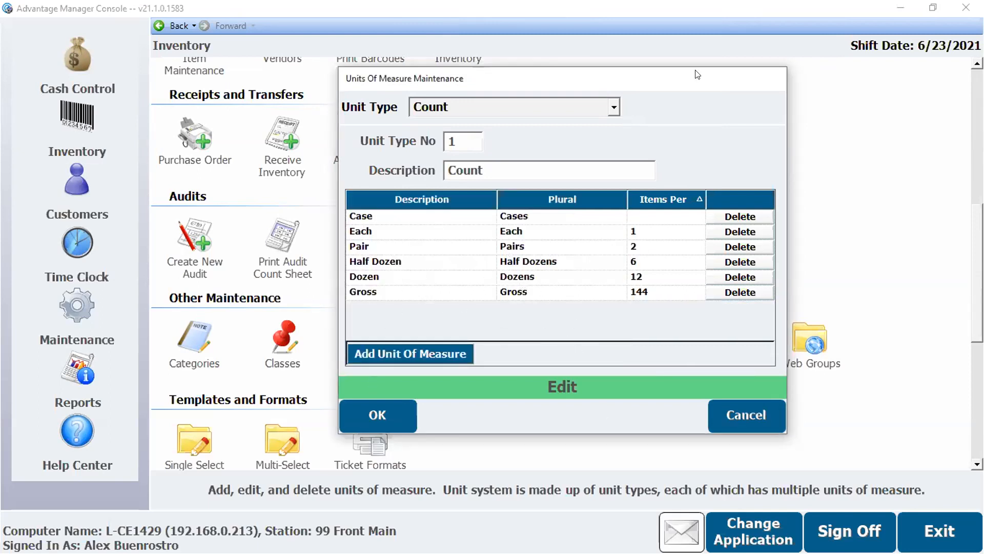
left_click_drag(682, 76, 654, 73)
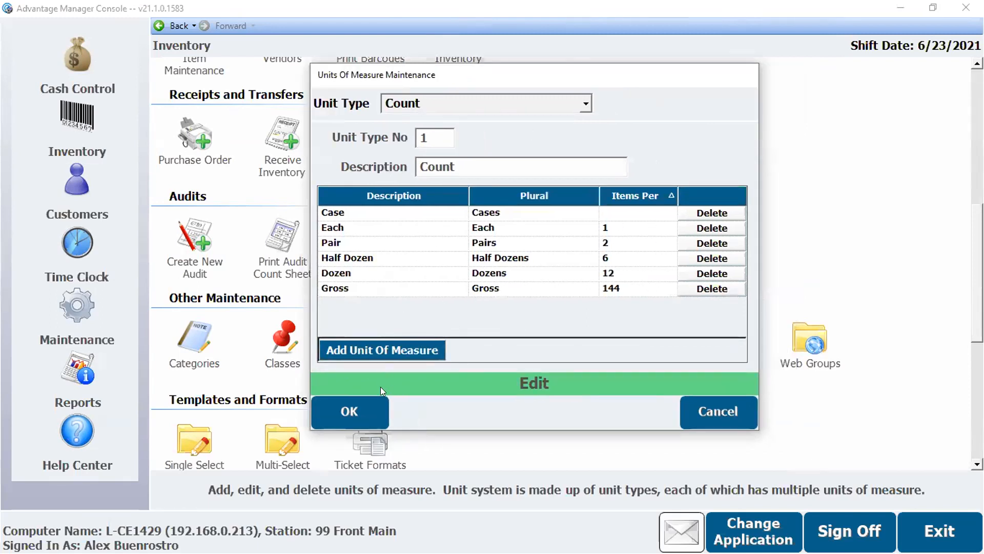
left_click(360, 410)
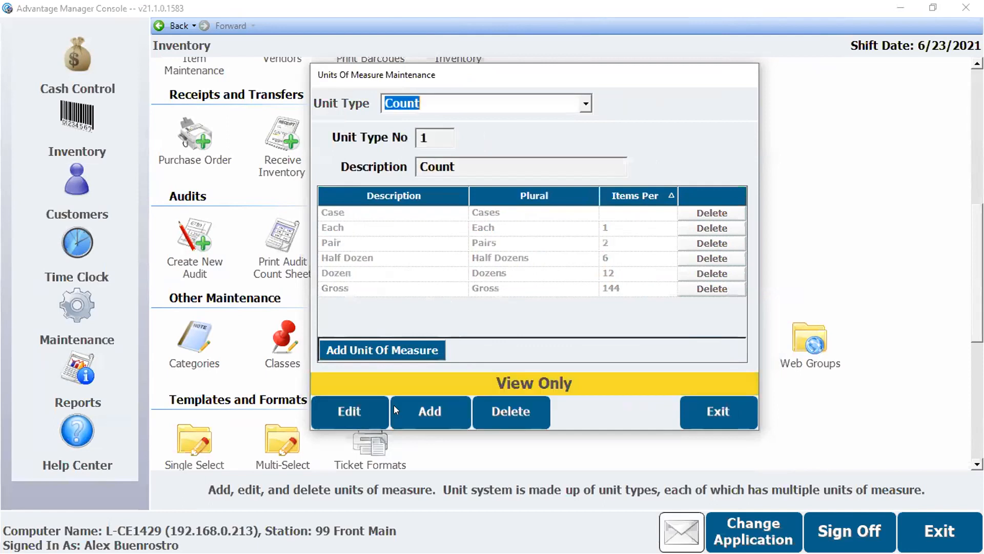
left_click(729, 411)
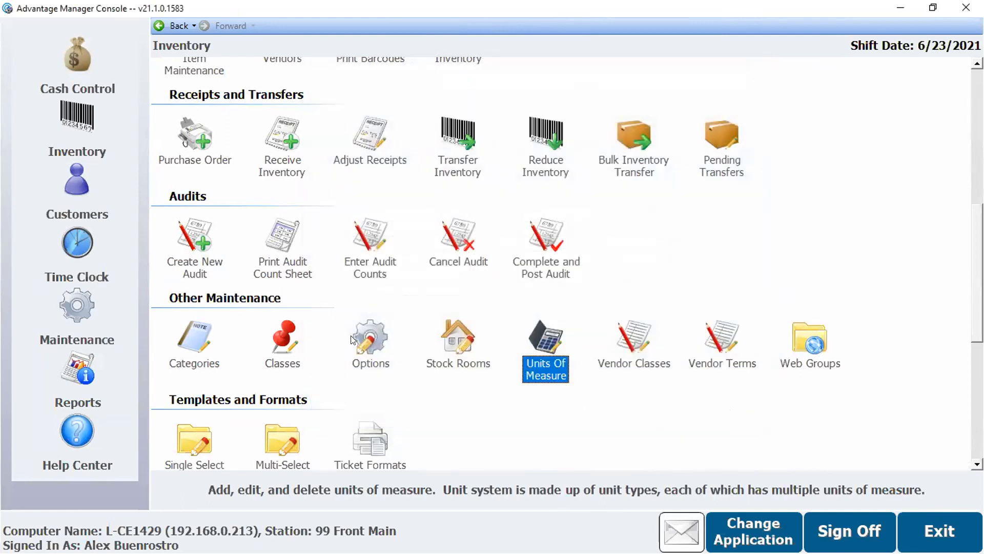
scroll(623, 316, "up", 2)
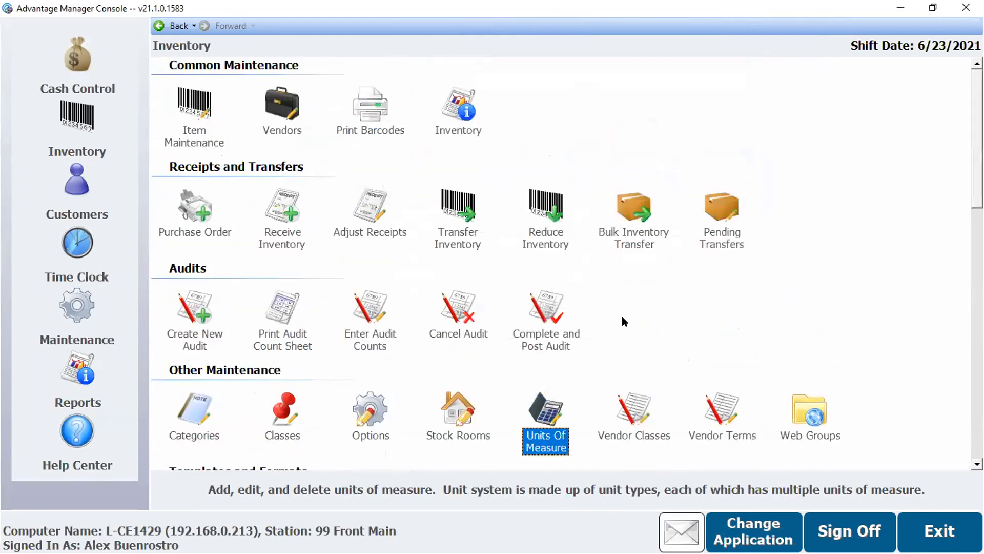
View the Admissions category in Category Maintenance and exit without changes
scroll(655, 306, "down", 3)
double_click(194, 284)
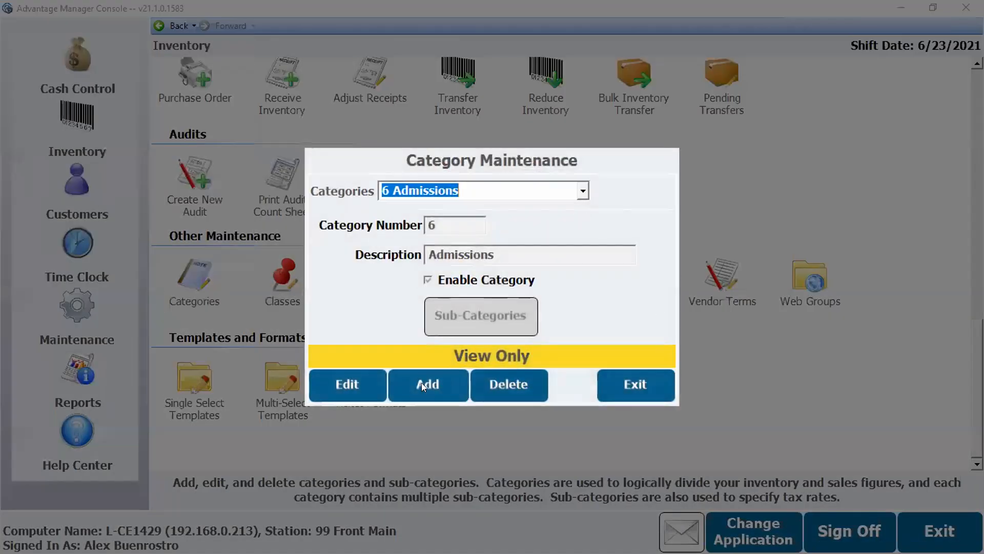
left_click(630, 386)
Post an inventory adjustment for $1 Drink (Bottles) across the entire site using the prefilled quantity and costs, and exit item maintenance
scroll(705, 328, "up", 3)
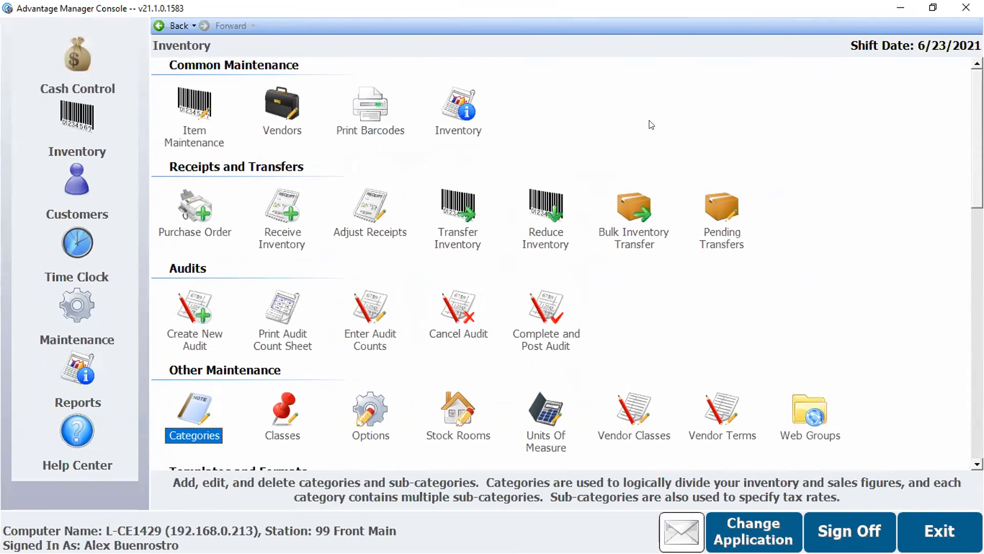
left_click(190, 99)
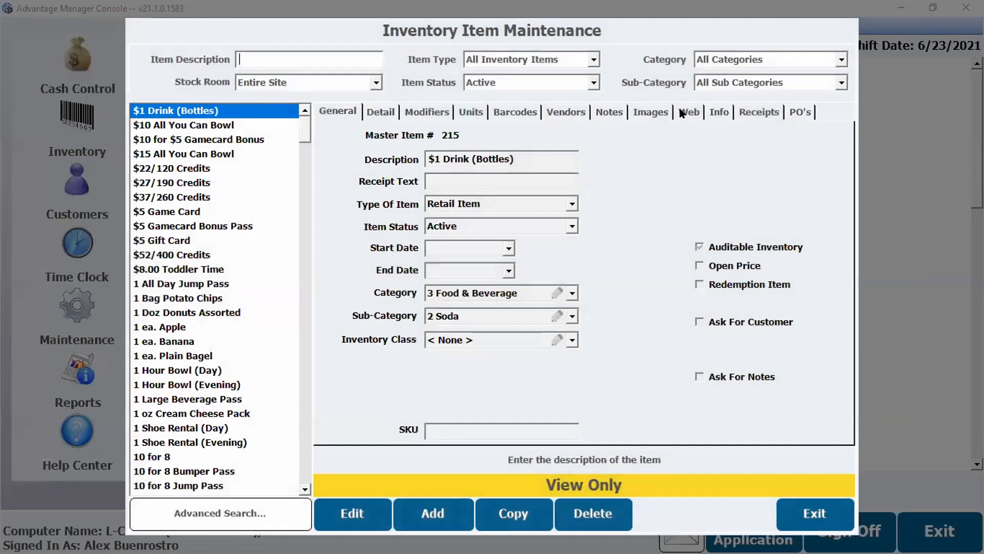
left_click(714, 111)
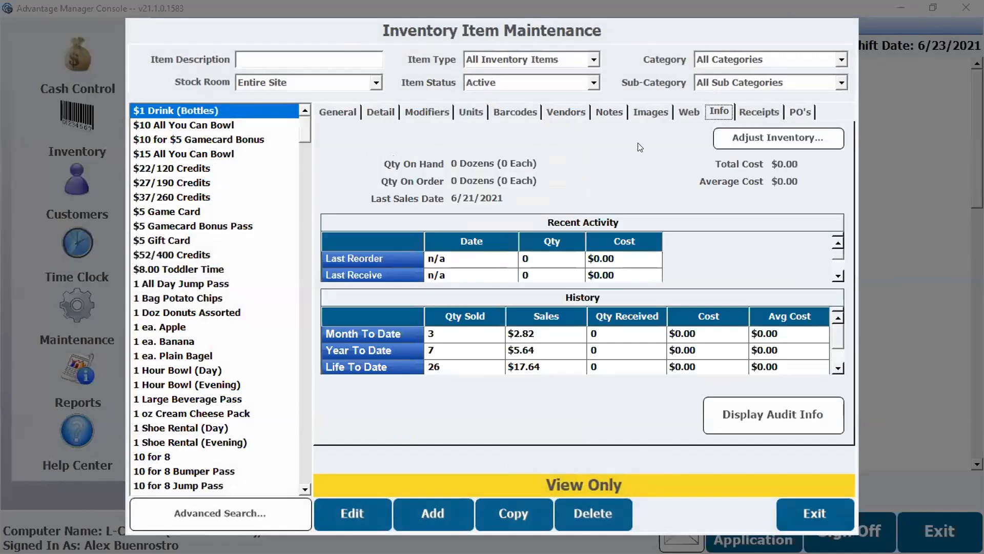
left_click(800, 136)
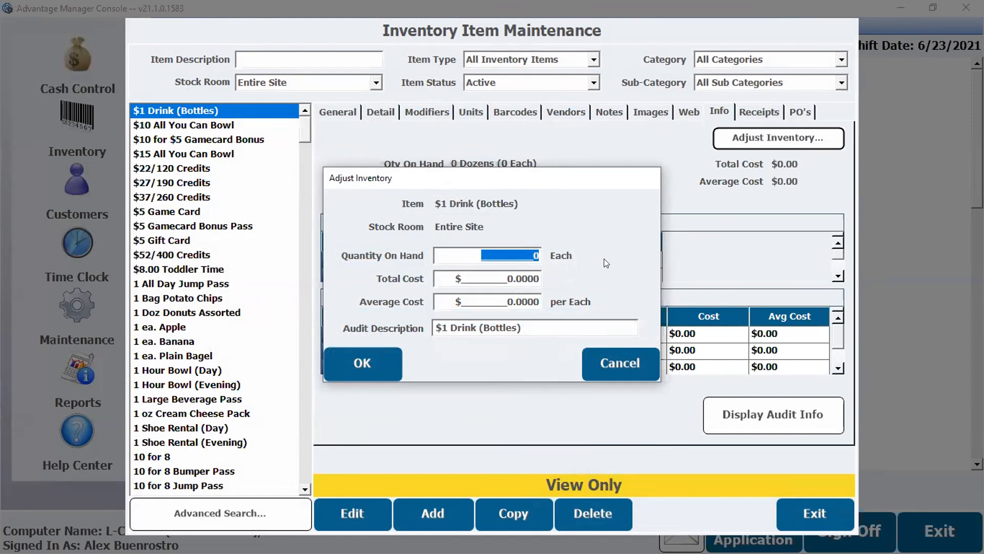
left_click(376, 372)
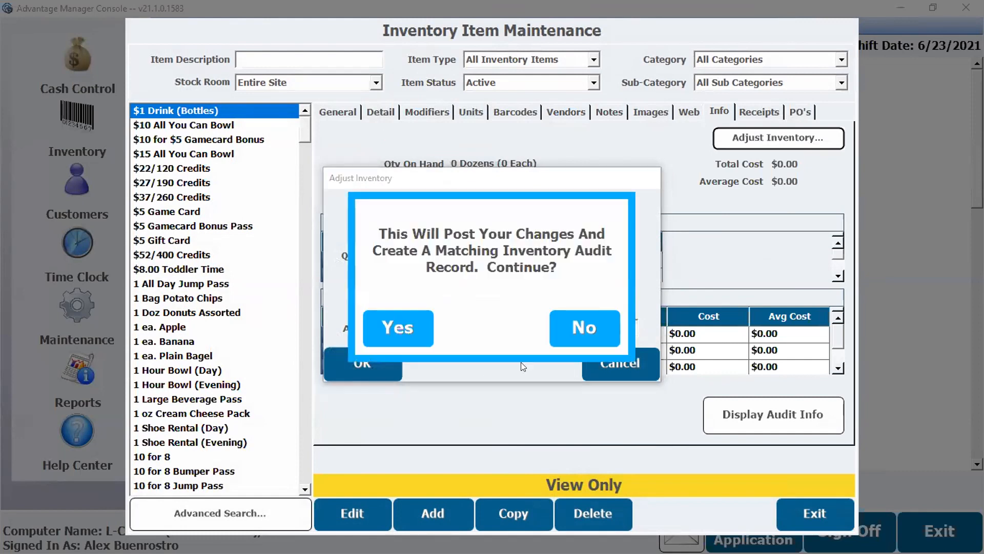
left_click(405, 335)
left_click(405, 336)
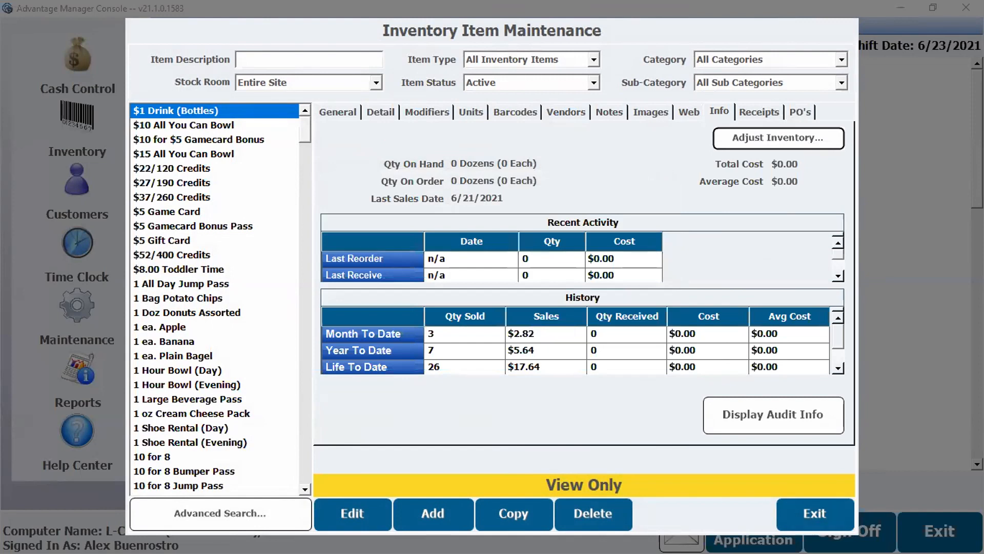
left_click(823, 513)
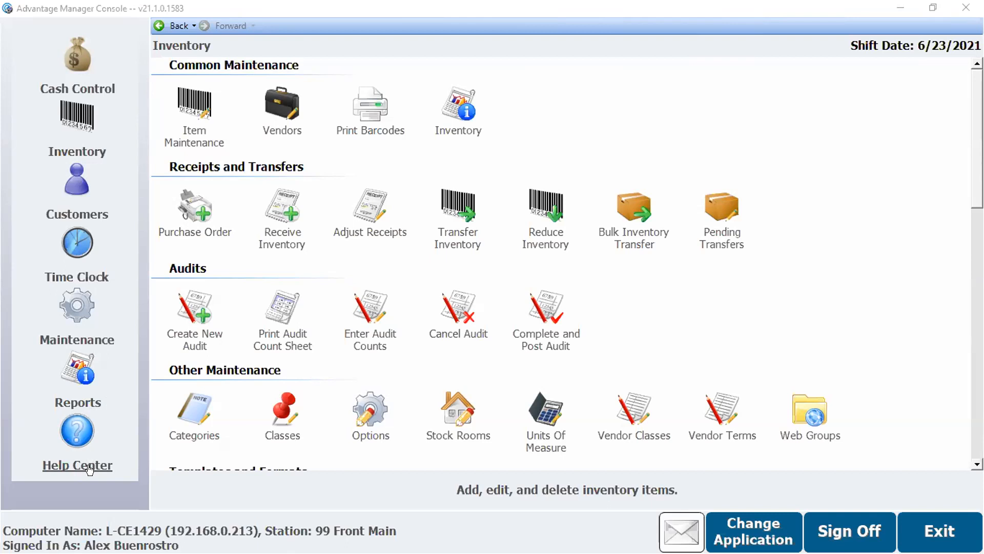
Go to the Help Center and open Online Help
left_click(686, 14)
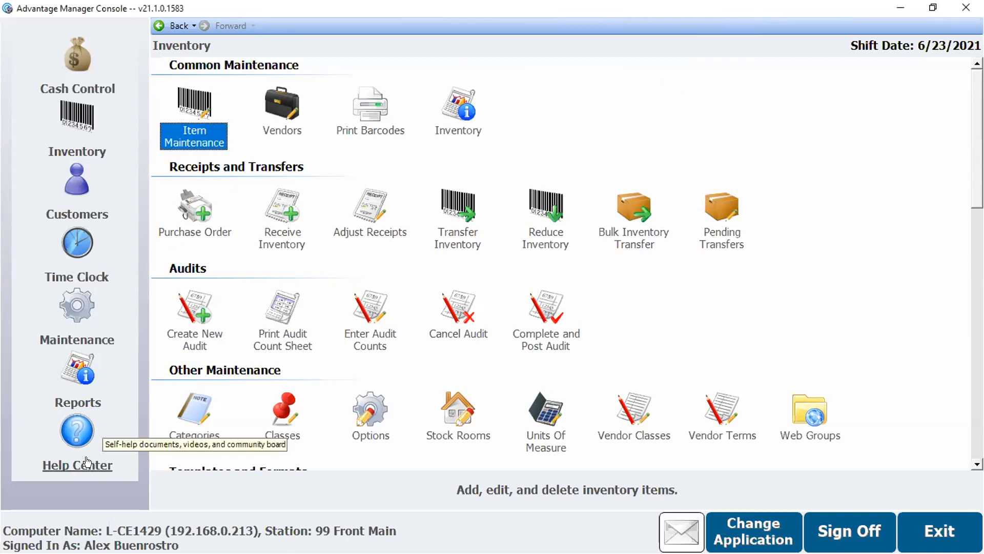
left_click(69, 466)
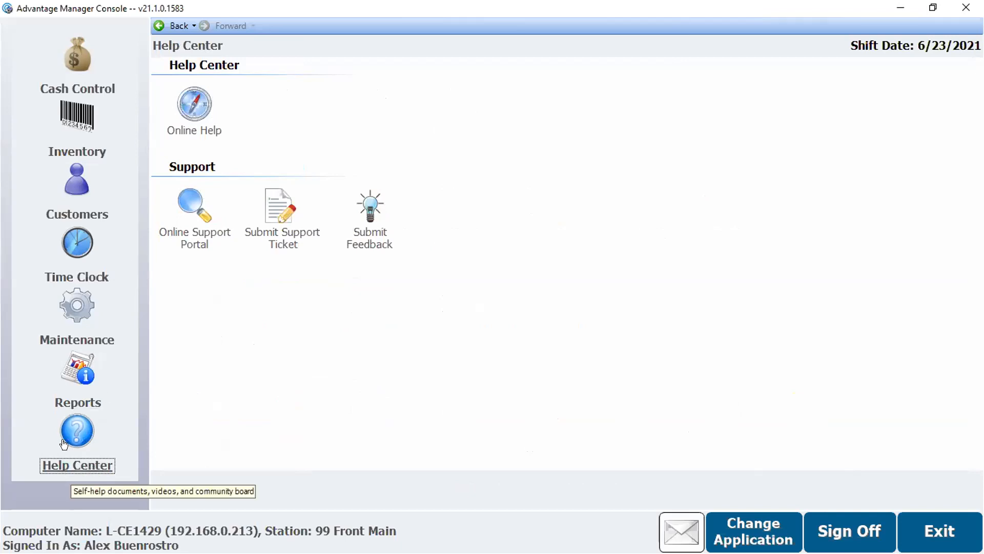
left_click(189, 105)
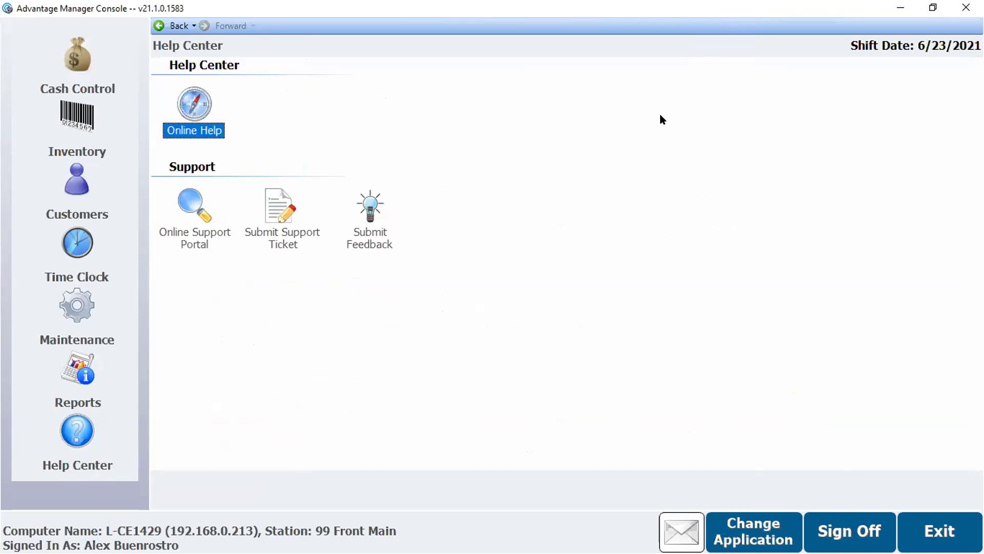